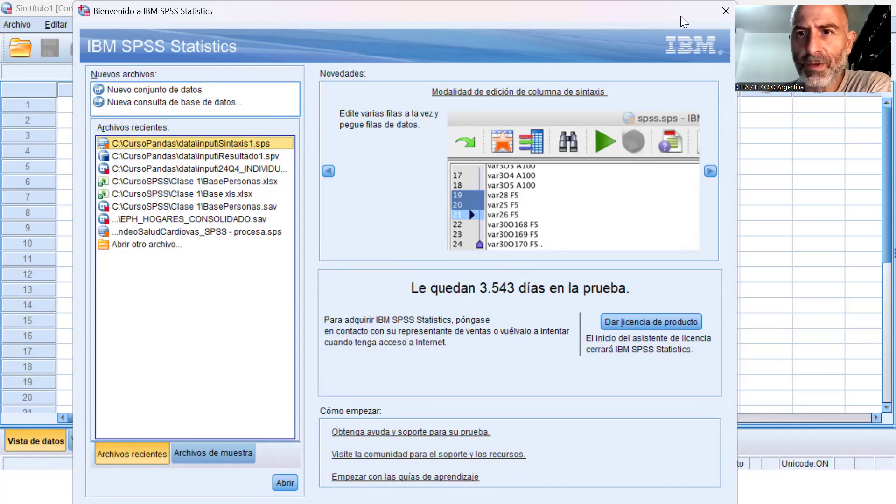
Dismiss the welcome dialog to work in the empty untitled dataset.
{"action": "left_click", "coordinate": [726, 11]}
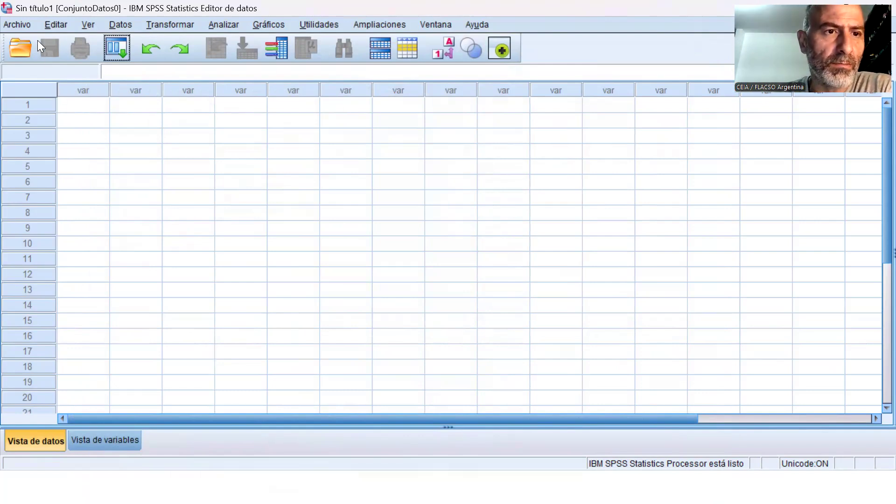
{"action": "left_click", "coordinate": [27, 25]}
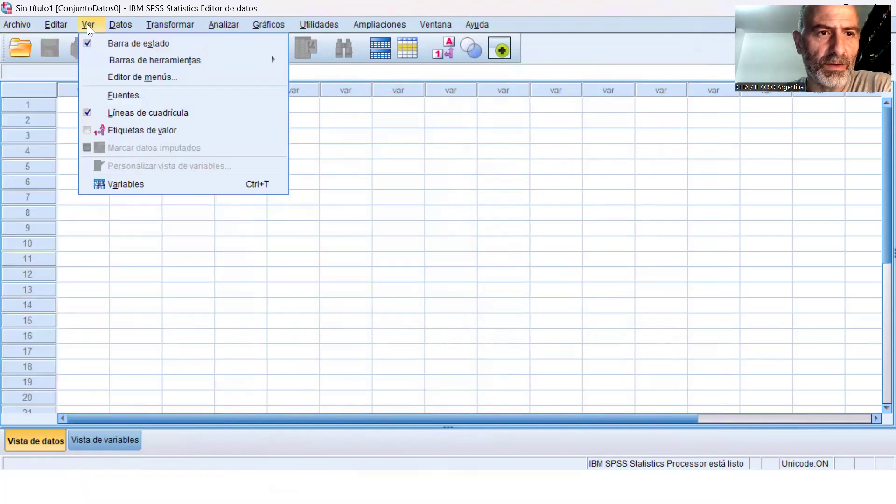
{"action": "left_click", "coordinate": [55, 27]}
{"action": "left_click", "coordinate": [25, 27]}
{"action": "left_click", "coordinate": [61, 25]}
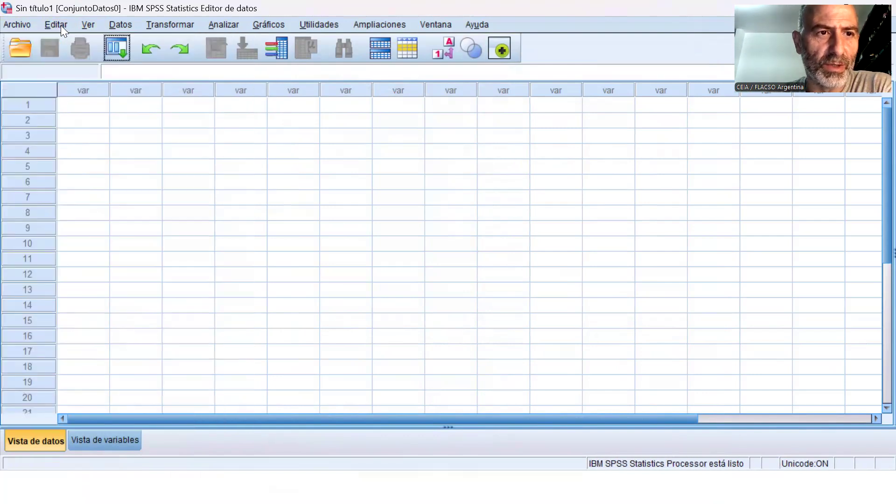
{"action": "left_click", "coordinate": [60, 25]}
{"action": "left_click", "coordinate": [88, 26]}
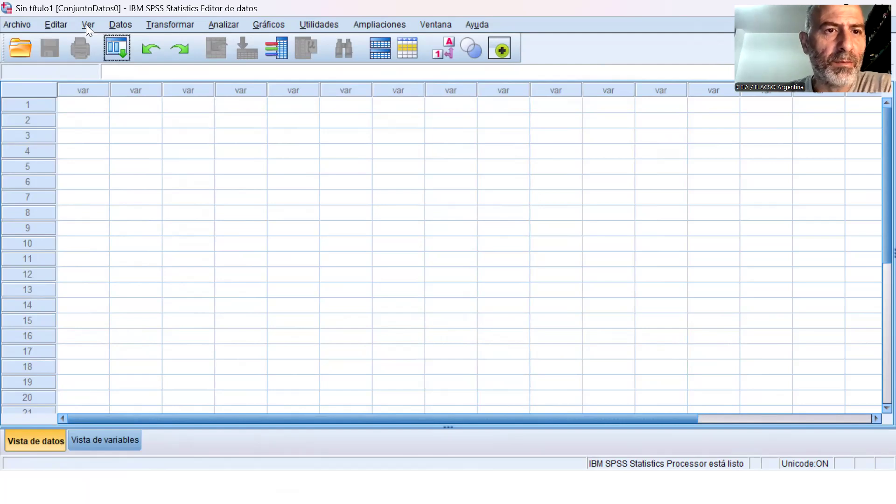
{"action": "left_click", "coordinate": [123, 22]}
{"action": "left_click", "coordinate": [143, 20]}
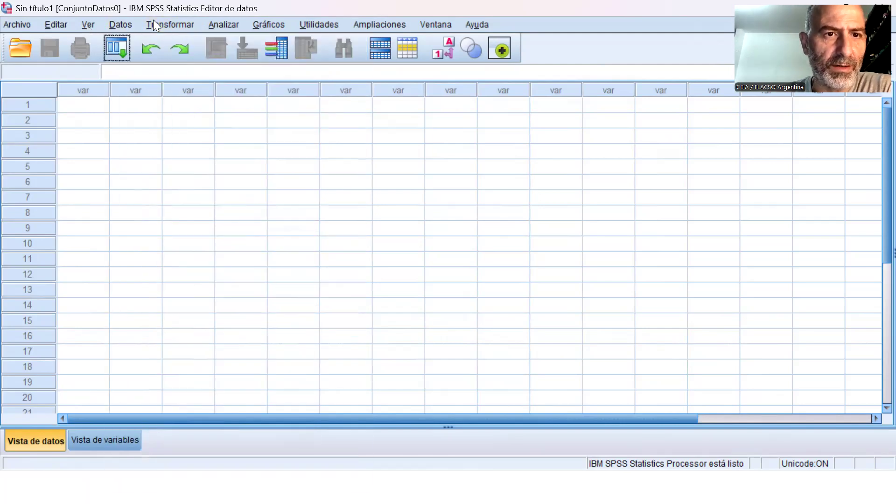
{"action": "left_click", "coordinate": [163, 24]}
{"action": "left_click", "coordinate": [230, 28]}
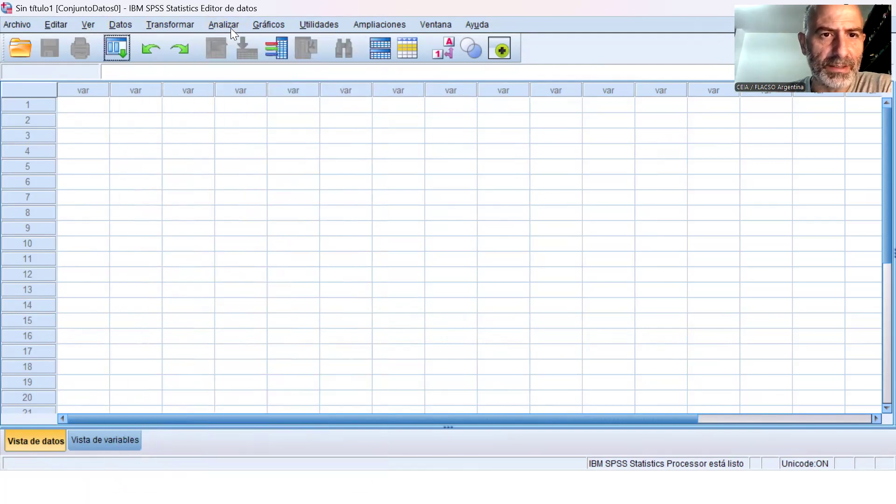
{"action": "left_click", "coordinate": [267, 26]}
{"action": "left_click", "coordinate": [332, 24]}
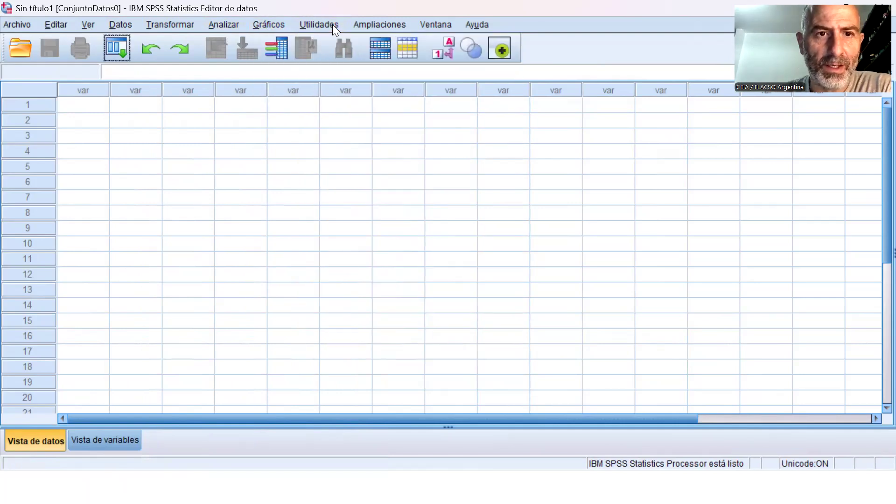
{"action": "left_click", "coordinate": [256, 24]}
{"action": "left_click", "coordinate": [256, 25]}
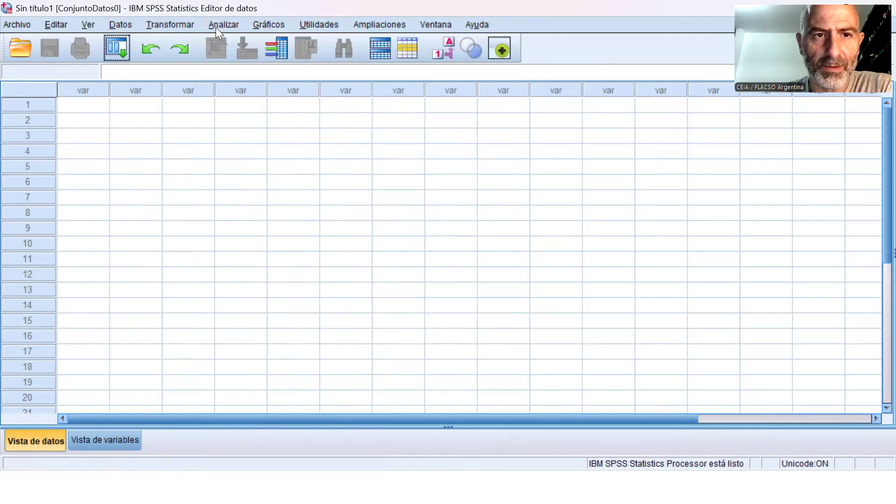
{"action": "left_click", "coordinate": [216, 28]}
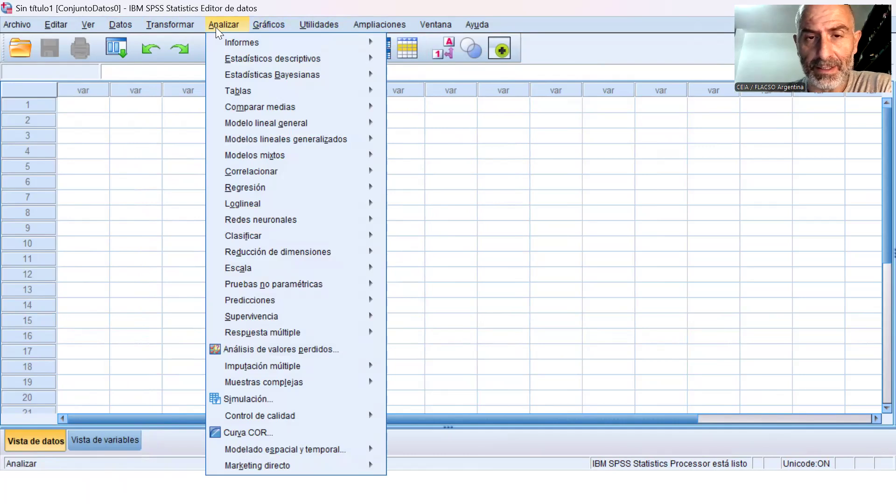
{"action": "mouse_move", "coordinate": [483, 23]}
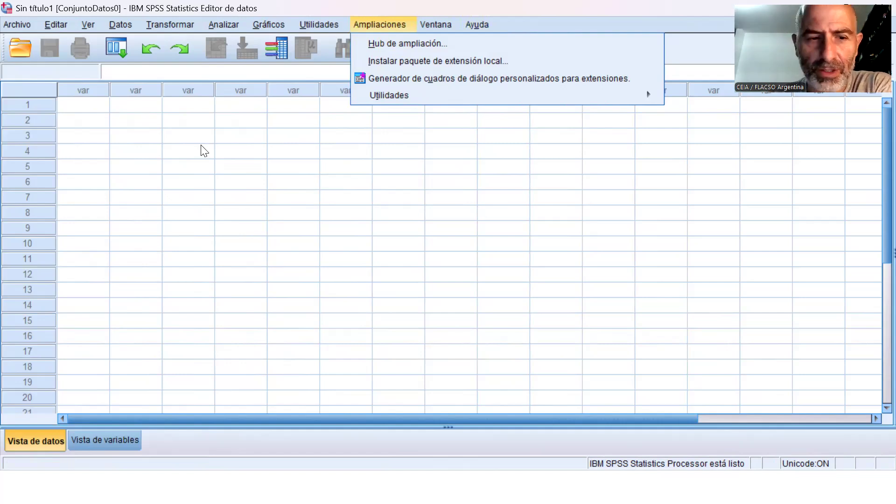
Compare the data view and the variable view of the empty dataset.
{"action": "left_click", "coordinate": [117, 435]}
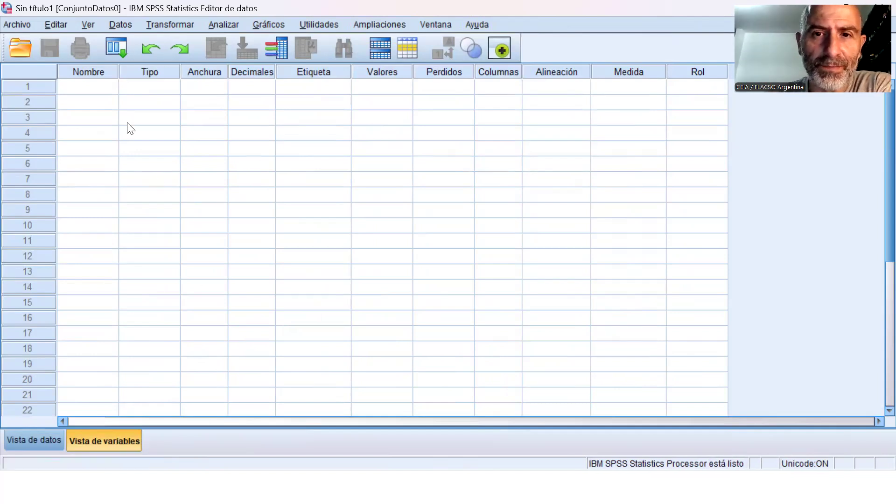
{"action": "left_click", "coordinate": [42, 441]}
{"action": "left_click", "coordinate": [84, 438]}
{"action": "left_click", "coordinate": [57, 440]}
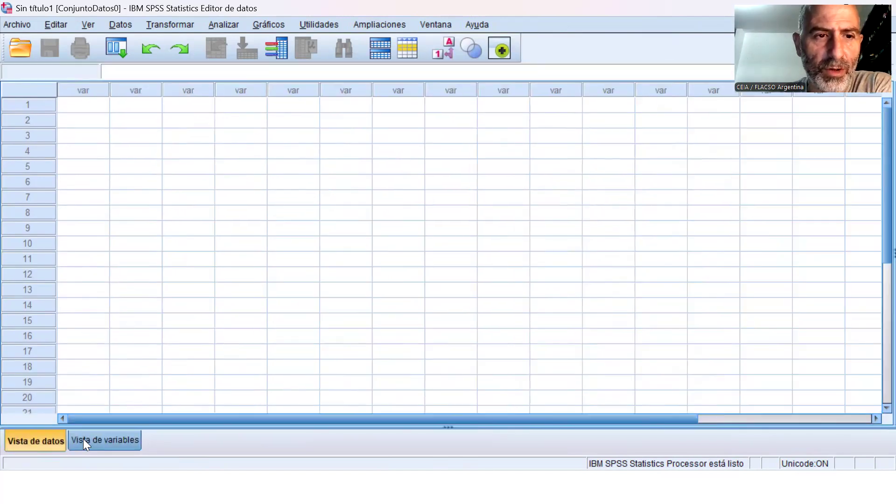
{"action": "left_click", "coordinate": [83, 439]}
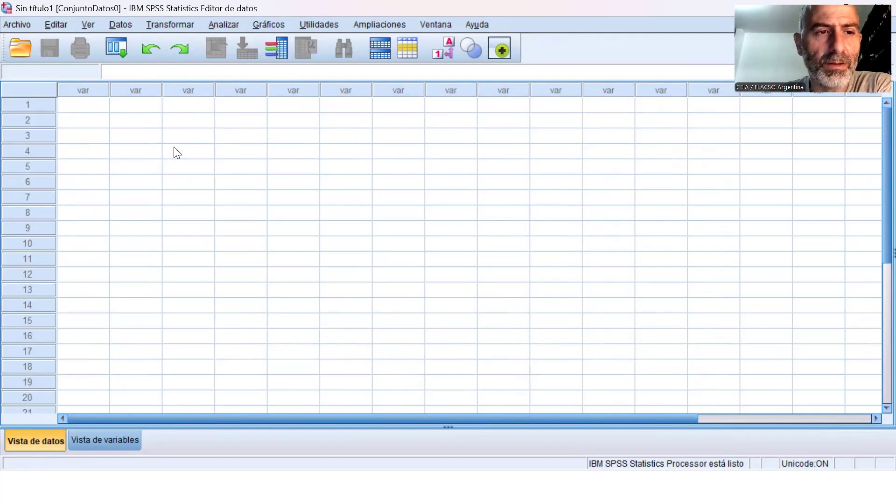
{"action": "left_click", "coordinate": [116, 437]}
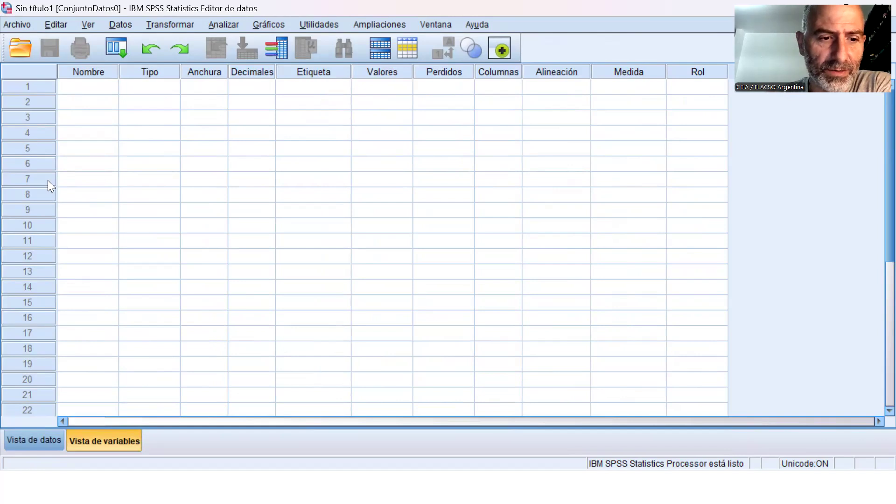
{"action": "left_click", "coordinate": [37, 440]}
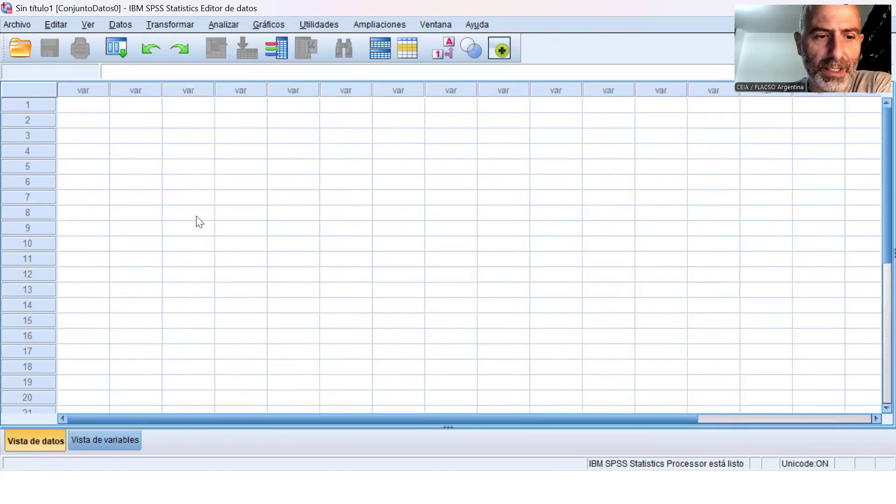
Define the first variable of the dataset in the variable view with the name sexo.
{"action": "left_click", "coordinate": [105, 445]}
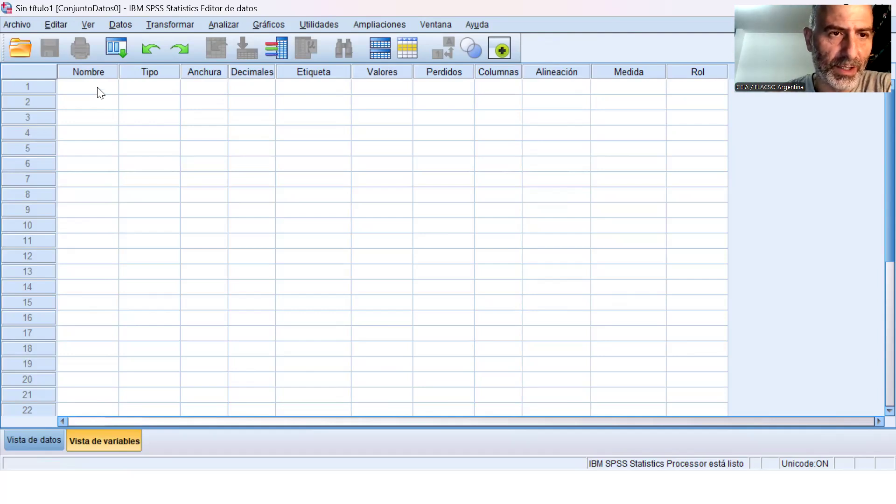
{"action": "left_click", "coordinate": [99, 91]}
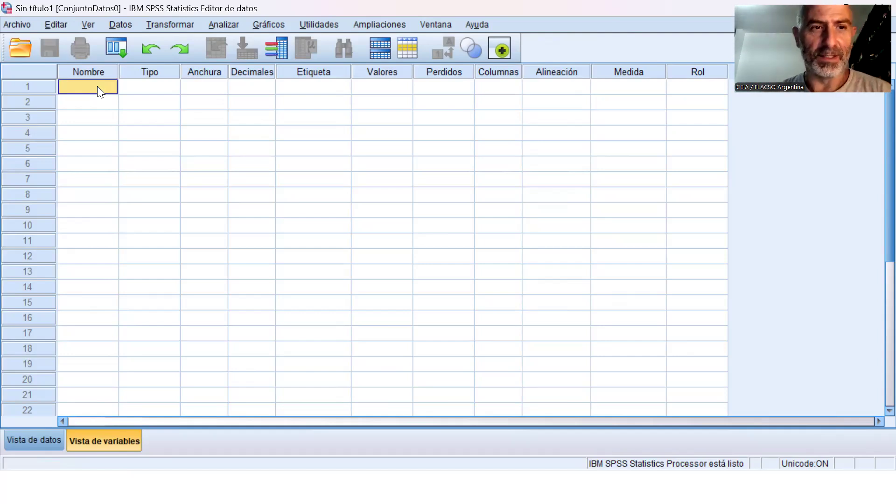
{"action": "type", "text": "sexo"}
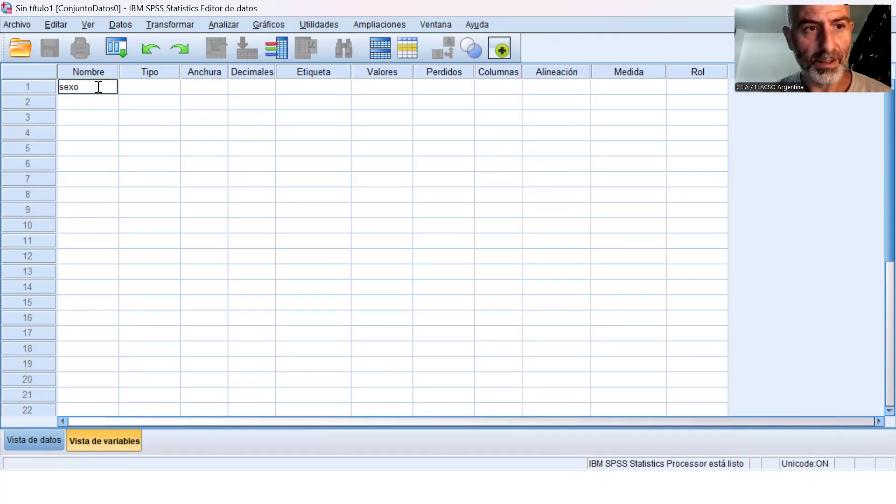
{"action": "key", "text": "Tab"}
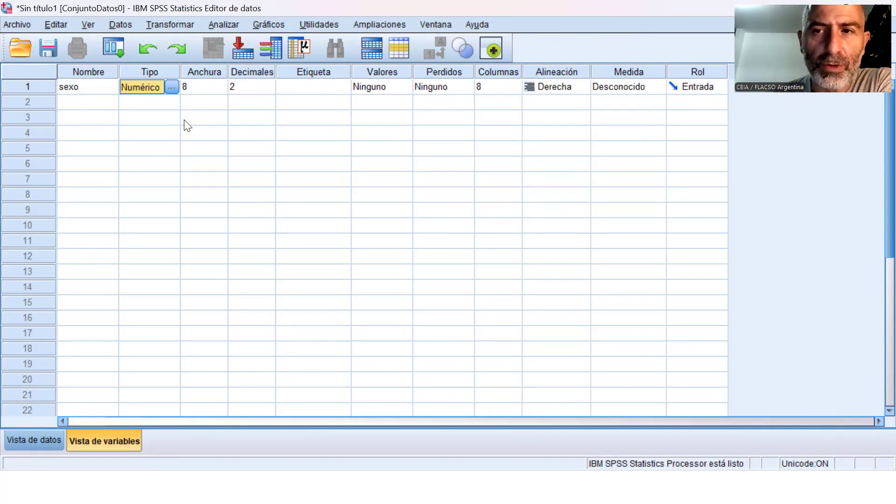
Review the available variable types for sexo and set its type to Cadena.
{"action": "left_click", "coordinate": [175, 90]}
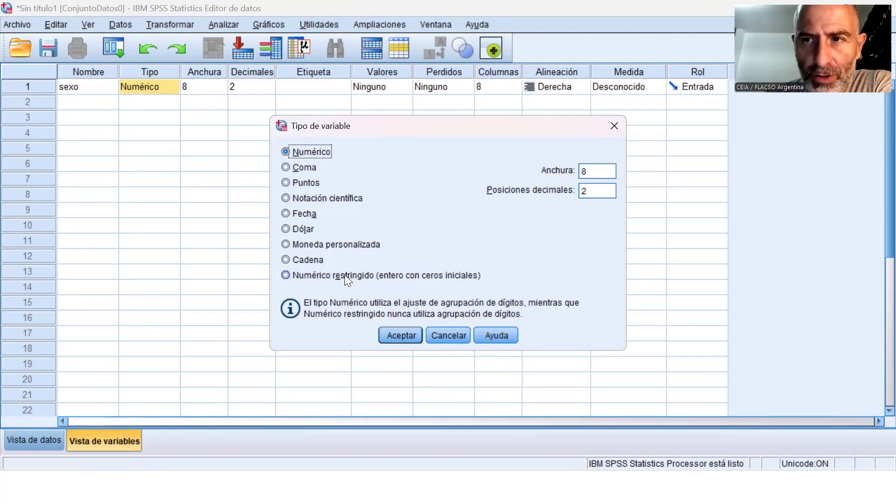
{"action": "left_click", "coordinate": [450, 335]}
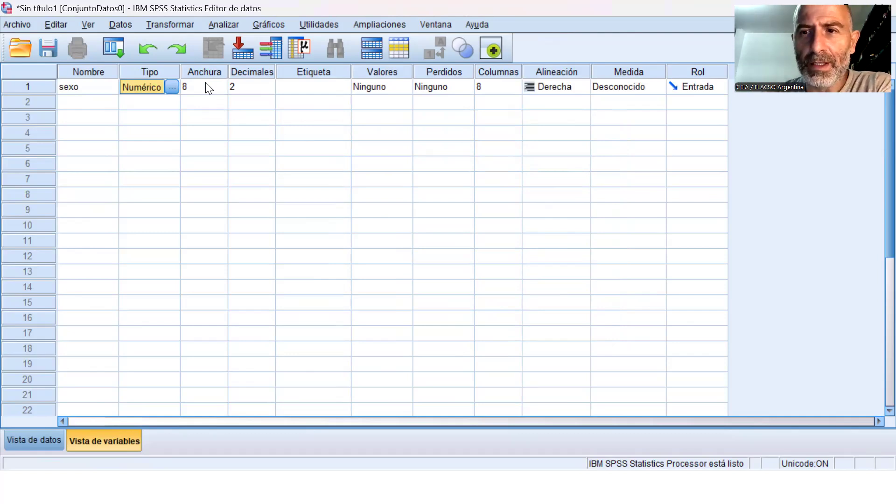
{"action": "left_click", "coordinate": [171, 88]}
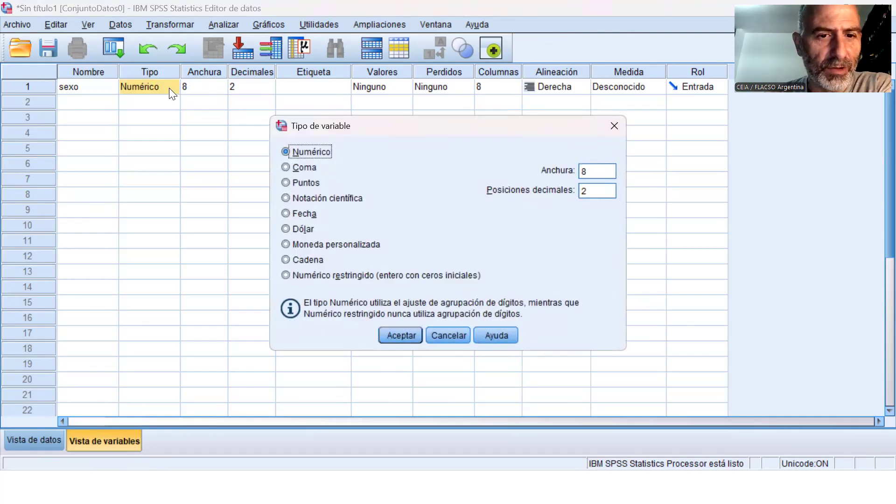
{"action": "left_click", "coordinate": [308, 260]}
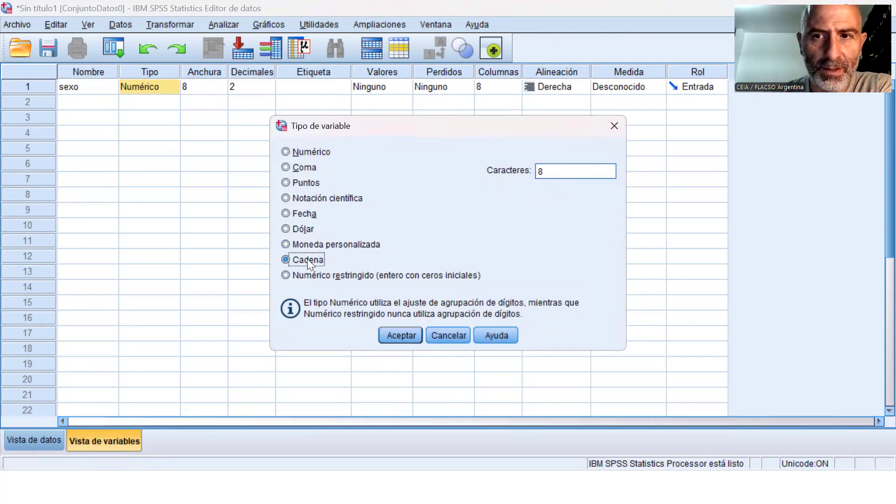
{"action": "left_click", "coordinate": [404, 334]}
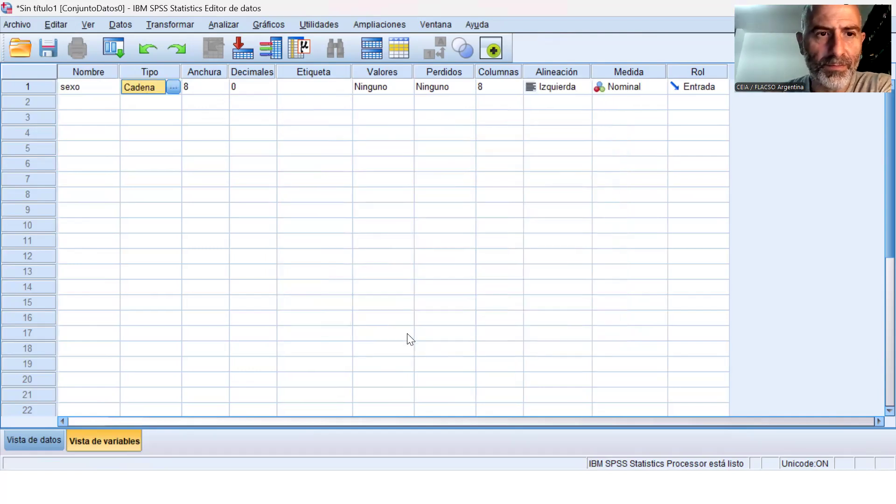
Set the width (Anchura) of the sexo variable to 5.
{"action": "left_click", "coordinate": [222, 89]}
{"action": "left_click", "coordinate": [222, 90]}
{"action": "left_click", "coordinate": [222, 90]}
{"action": "left_click", "coordinate": [222, 90]}
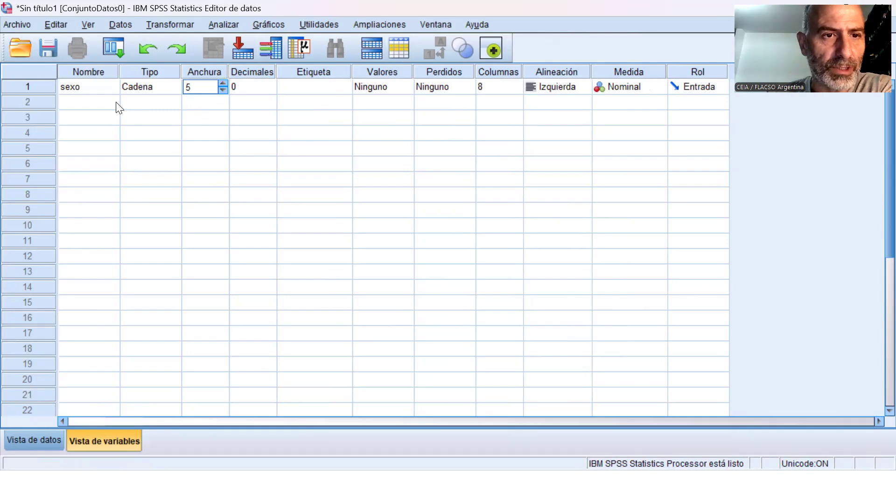
Add a second variable named ch04 in the row below sexo.
{"action": "left_click", "coordinate": [99, 106]}
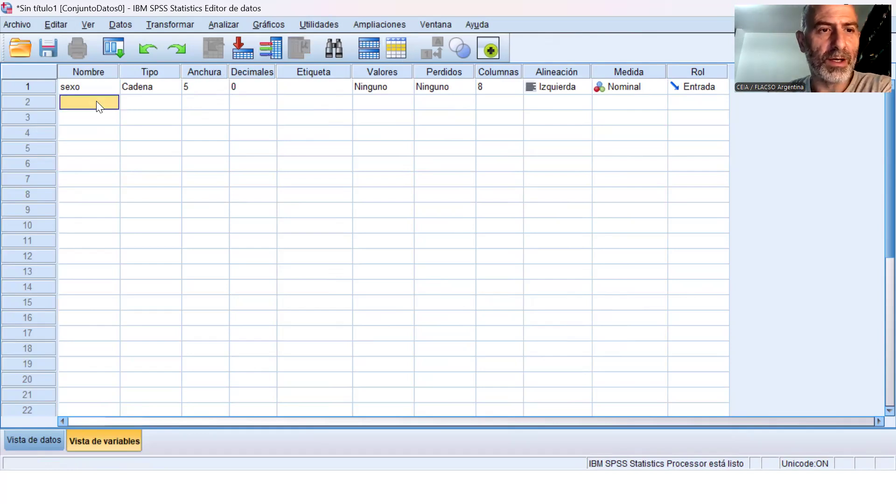
{"action": "double_click", "coordinate": [113, 99]}
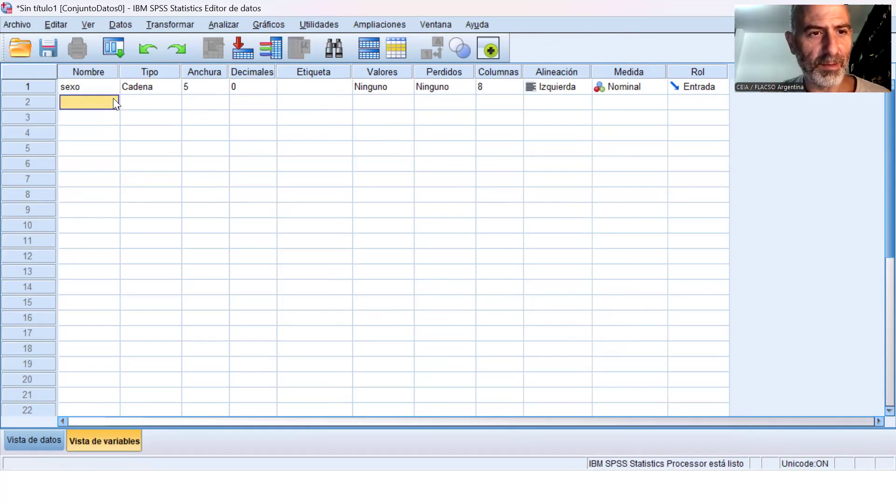
{"action": "type", "text": "ch04"}
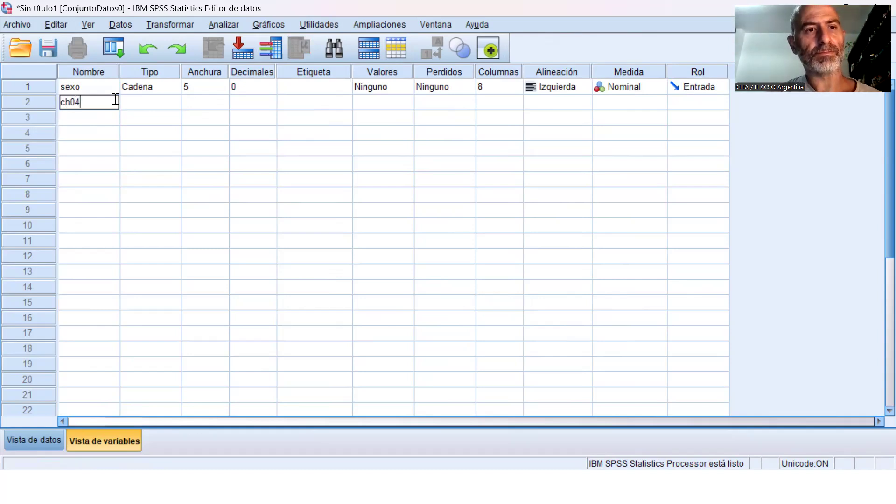
{"action": "left_click", "coordinate": [156, 103]}
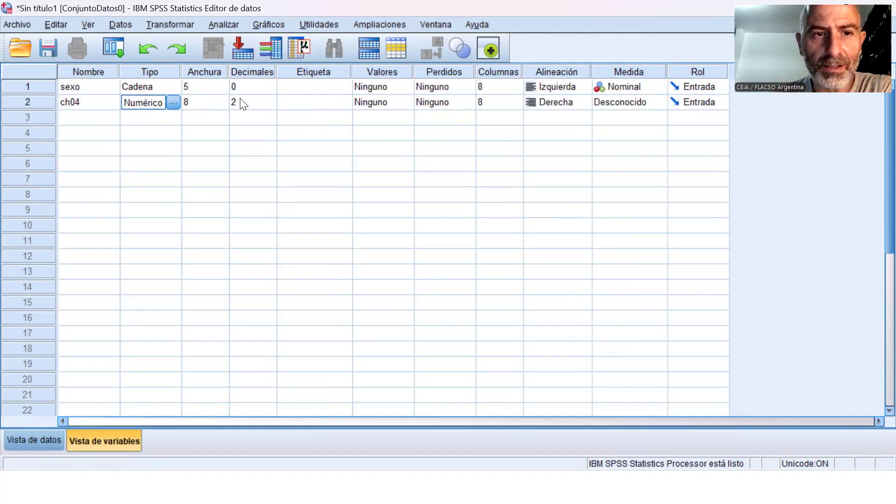
Try to reduce the width of the ch04 variable while keeping its decimals.
{"action": "left_click", "coordinate": [225, 102]}
{"action": "left_click", "coordinate": [223, 107]}
{"action": "left_click", "coordinate": [223, 107]}
{"action": "left_click", "coordinate": [223, 106]}
{"action": "left_click", "coordinate": [223, 106]}
{"action": "left_click", "coordinate": [223, 106]}
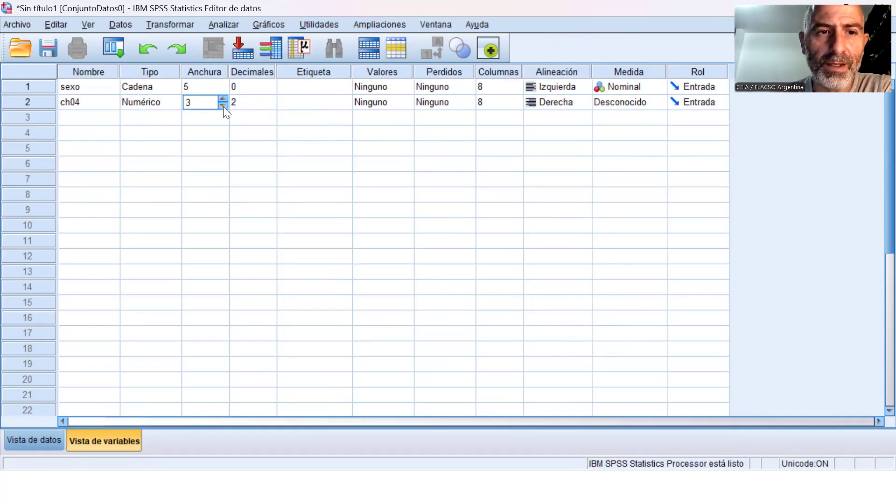
{"action": "left_click", "coordinate": [224, 107]}
{"action": "left_click", "coordinate": [223, 107]}
{"action": "left_click", "coordinate": [267, 112]}
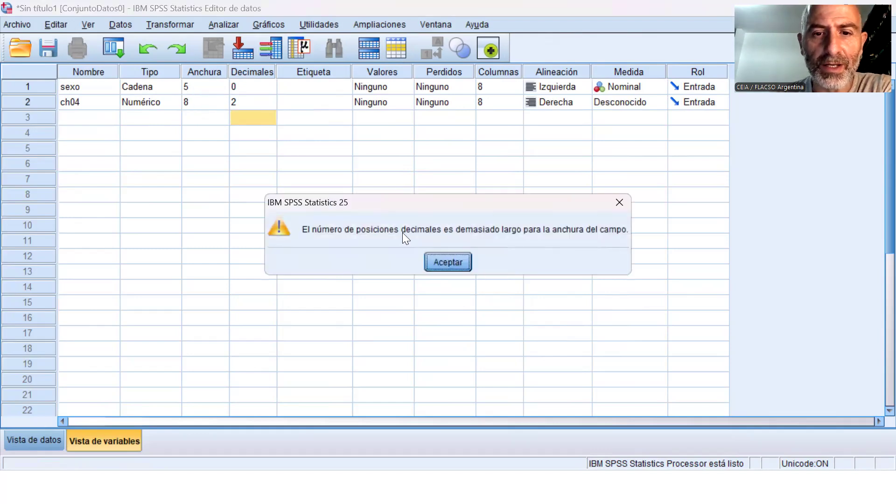
{"action": "left_click", "coordinate": [426, 255]}
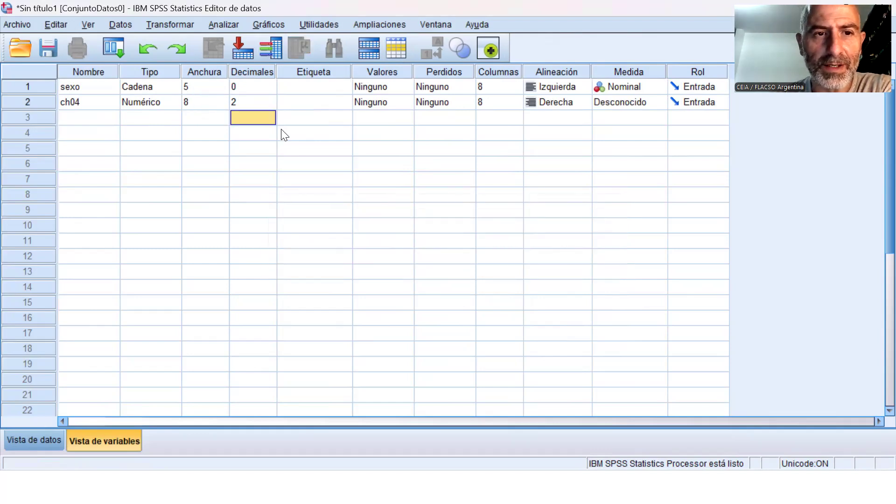
Set the ch04 variable to 0 decimals and a width of 1.
{"action": "left_click", "coordinate": [271, 105]}
{"action": "left_click", "coordinate": [271, 105]}
{"action": "left_click", "coordinate": [270, 106]}
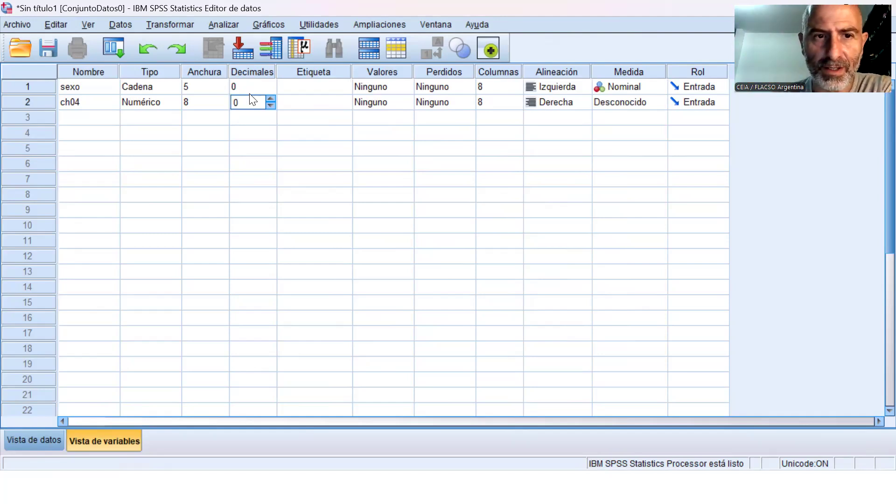
{"action": "left_click", "coordinate": [225, 105]}
{"action": "left_click", "coordinate": [225, 105]}
{"action": "left_click", "coordinate": [225, 104]}
{"action": "left_click", "coordinate": [225, 105]}
{"action": "left_click", "coordinate": [225, 105]}
{"action": "left_click", "coordinate": [225, 105]}
{"action": "left_click", "coordinate": [225, 105]}
{"action": "left_click", "coordinate": [225, 105]}
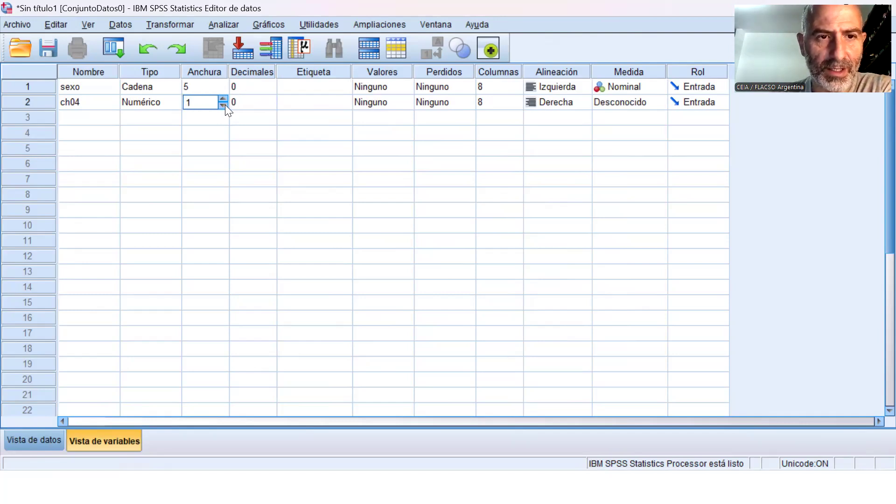
{"action": "left_click", "coordinate": [98, 120]}
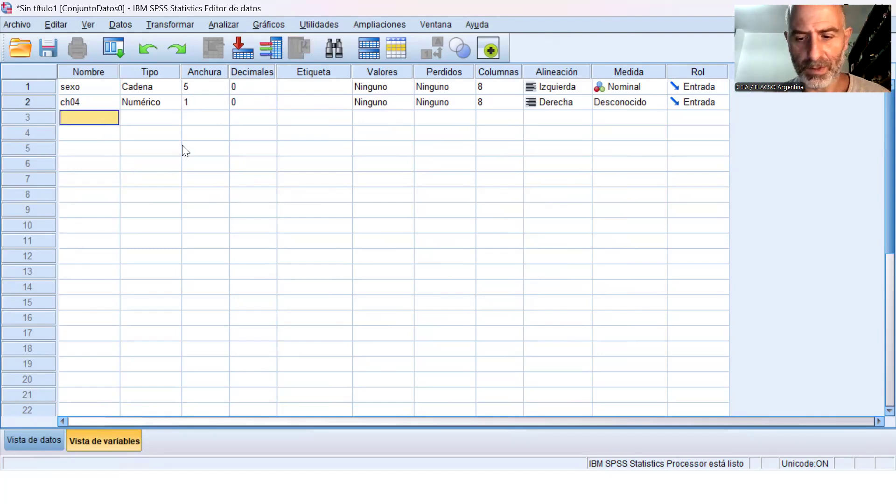
Add a variable named Edad in the row below ch04, with 0 decimals and a width of 3.
{"action": "type", "text": "Edad"}
{"action": "key", "text": "Tab"}
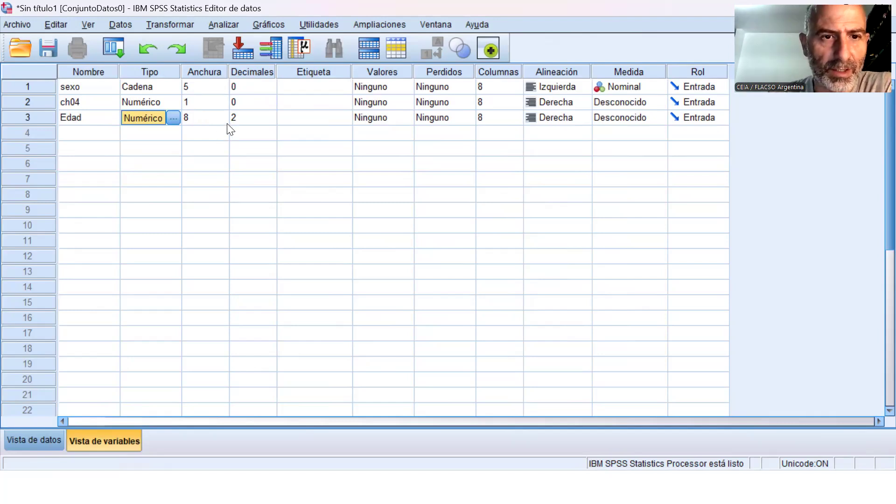
{"action": "left_click", "coordinate": [273, 123]}
{"action": "left_click", "coordinate": [273, 123]}
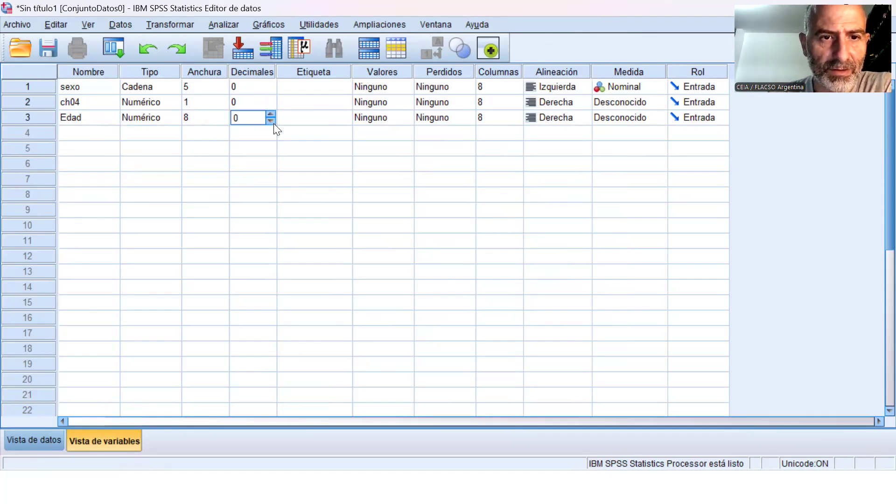
{"action": "left_click", "coordinate": [224, 122]}
{"action": "left_click", "coordinate": [224, 121]}
{"action": "left_click", "coordinate": [224, 122]}
{"action": "left_click", "coordinate": [224, 121]}
{"action": "left_click", "coordinate": [224, 121]}
{"action": "left_click", "coordinate": [224, 121]}
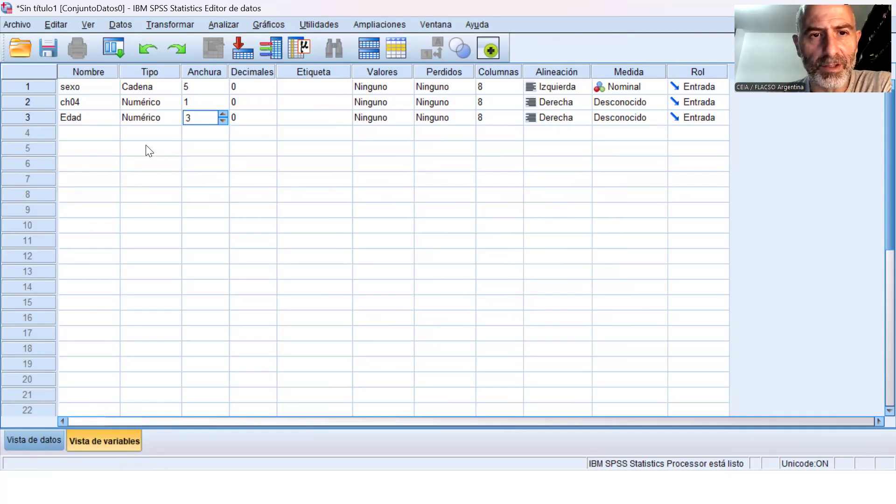
Add a variable named Ingresos in the row below Edad.
{"action": "left_click", "coordinate": [98, 133]}
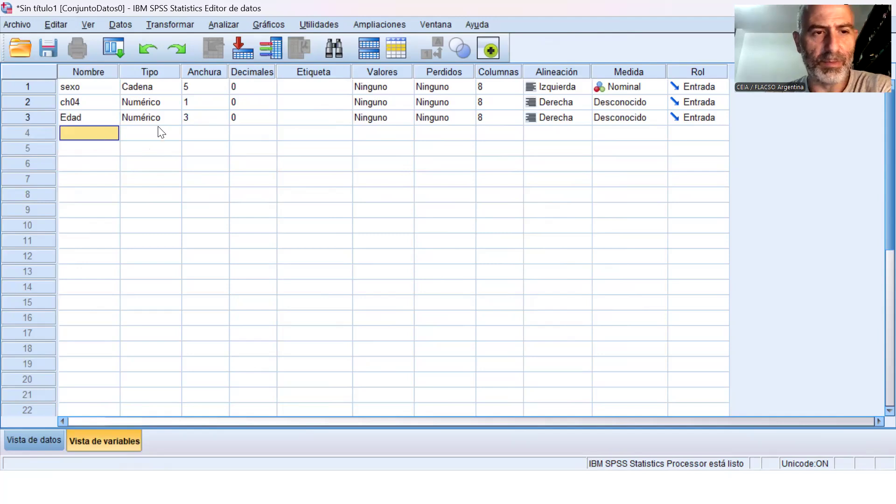
{"action": "type", "text": "In"}
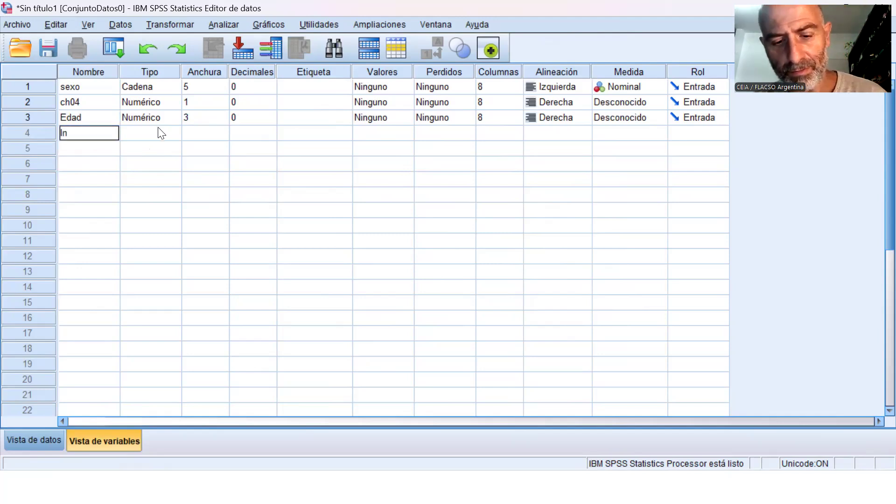
{"action": "type", "text": "gresos"}
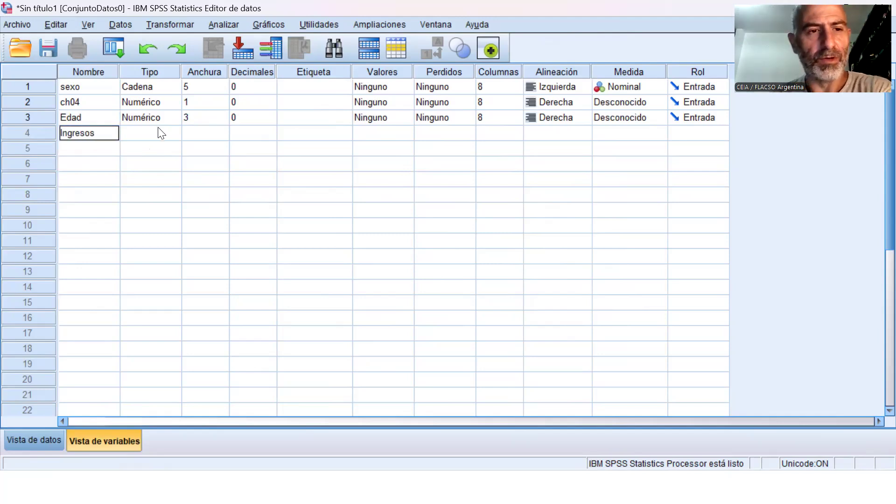
{"action": "left_click", "coordinate": [159, 130]}
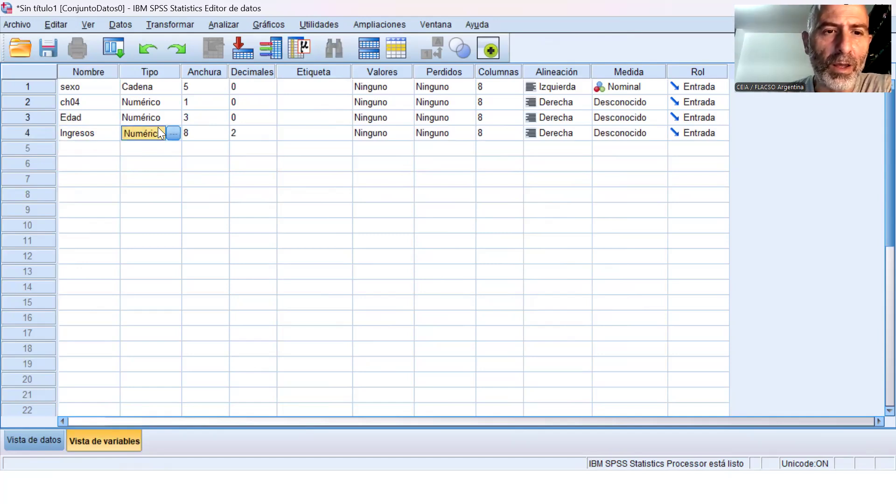
Set the Ingresos variable to a width of 15 and 1 decimal.
{"action": "left_click", "coordinate": [224, 130]}
{"action": "double_click", "coordinate": [223, 130]}
{"action": "left_click", "coordinate": [223, 130]}
{"action": "left_click", "coordinate": [223, 130]}
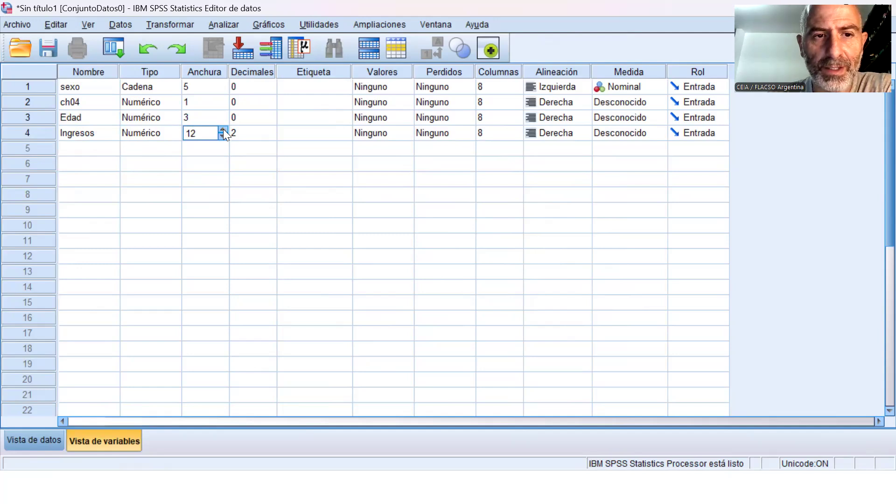
{"action": "left_click", "coordinate": [272, 137]}
{"action": "left_click", "coordinate": [270, 137]}
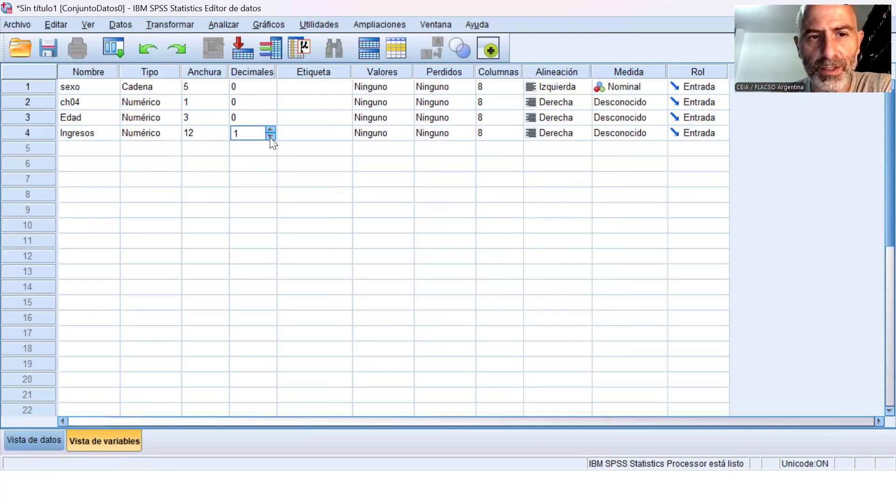
{"action": "left_click", "coordinate": [225, 133]}
{"action": "left_click", "coordinate": [224, 131]}
{"action": "left_click", "coordinate": [224, 131]}
{"action": "left_click", "coordinate": [224, 131]}
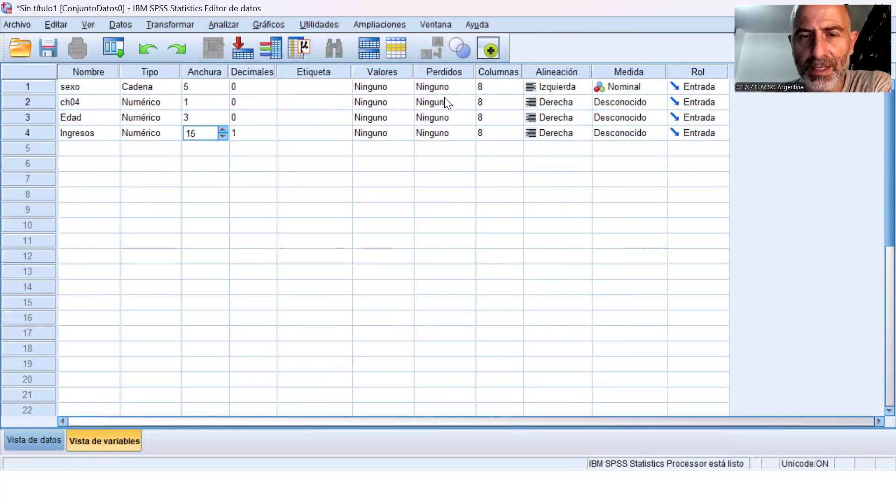
Compare the defined variables with their columns in the data view and select the first sexo cell.
{"action": "left_click", "coordinate": [72, 433]}
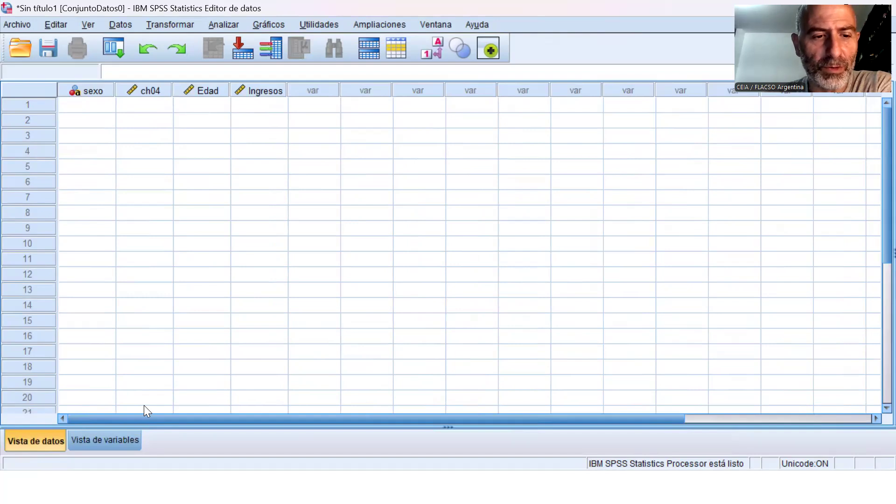
{"action": "left_click", "coordinate": [94, 442]}
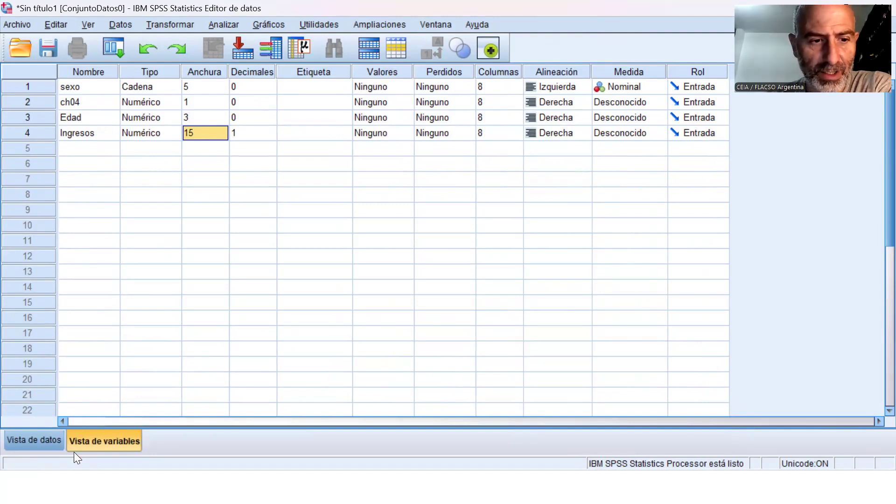
{"action": "left_click", "coordinate": [60, 445]}
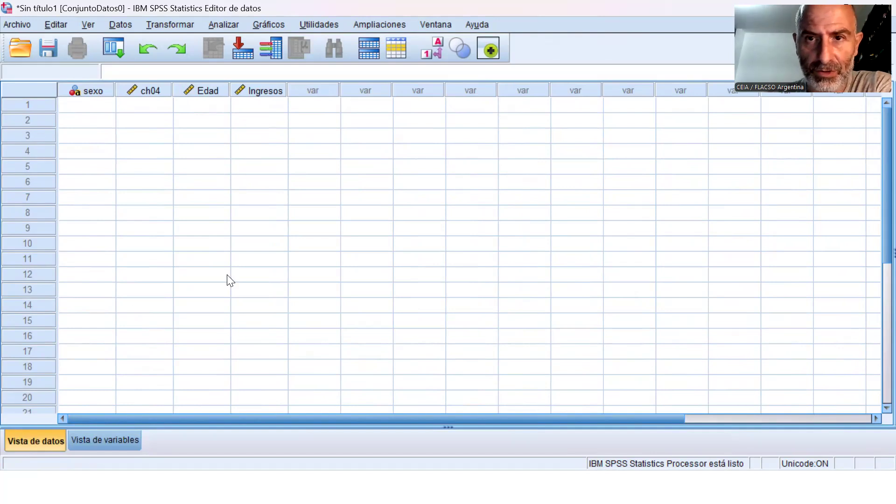
{"action": "left_click", "coordinate": [99, 112]}
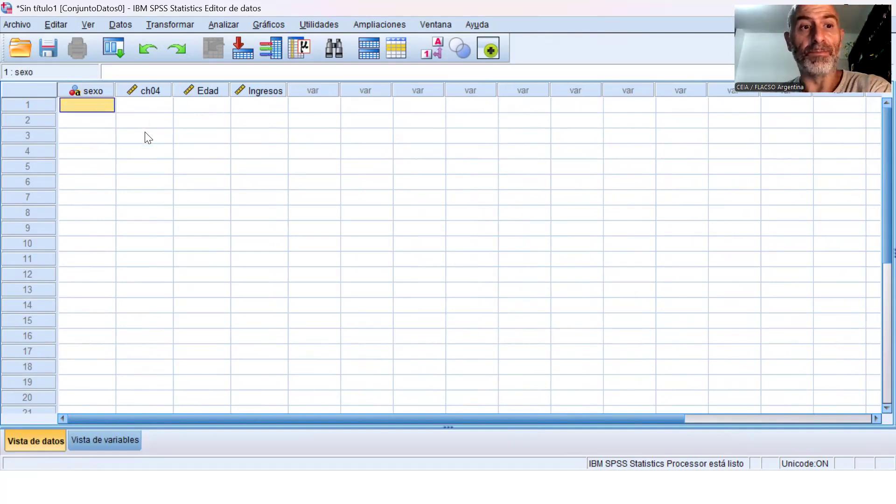
Insert a new variable above sexo and name it id.
{"action": "left_click", "coordinate": [105, 438]}
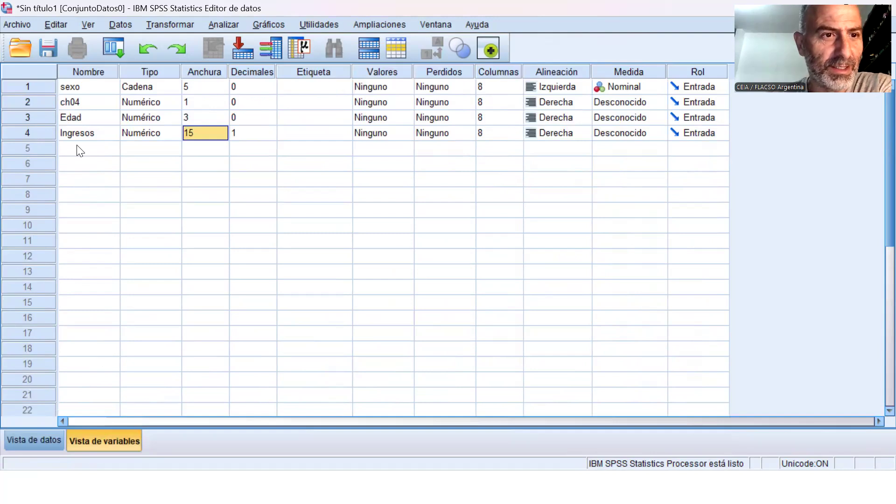
{"action": "left_click", "coordinate": [40, 86]}
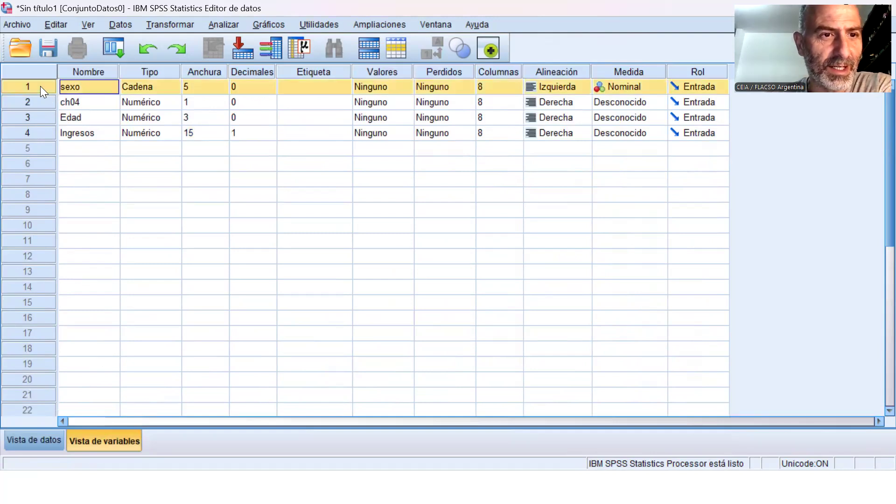
{"action": "right_click", "coordinate": [40, 86]}
{"action": "left_click", "coordinate": [103, 153]}
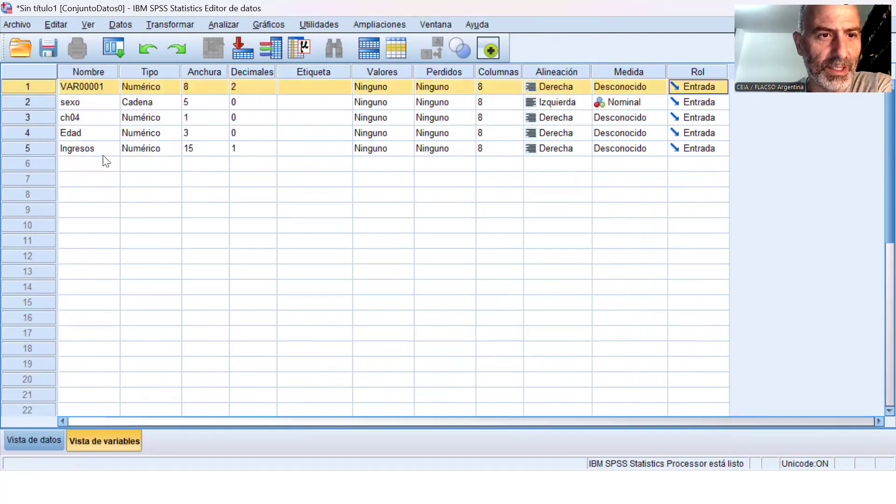
{"action": "double_click", "coordinate": [98, 90]}
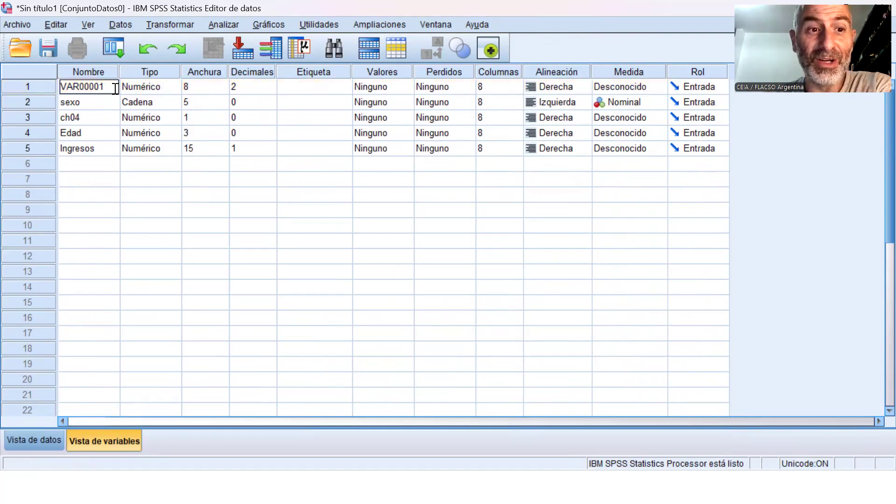
{"action": "left_click_drag", "start_coordinate": [115, 88], "coordinate": [26, 84]}
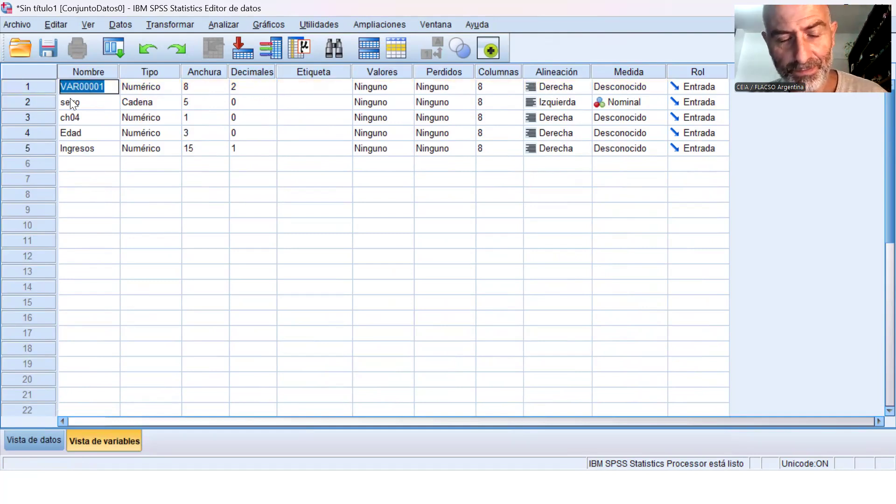
{"action": "type", "text": "id"}
{"action": "key", "text": "Return"}
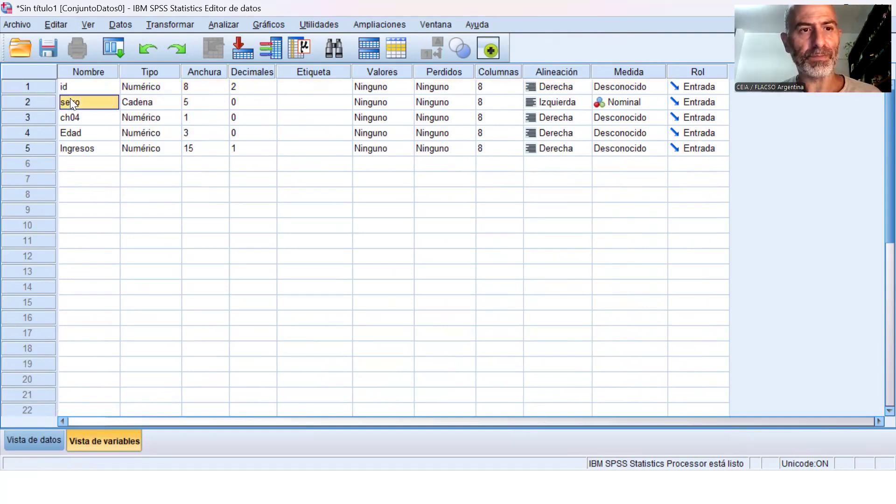
Set the number of decimals of the id variable to 0.
{"action": "key", "text": "Up"}
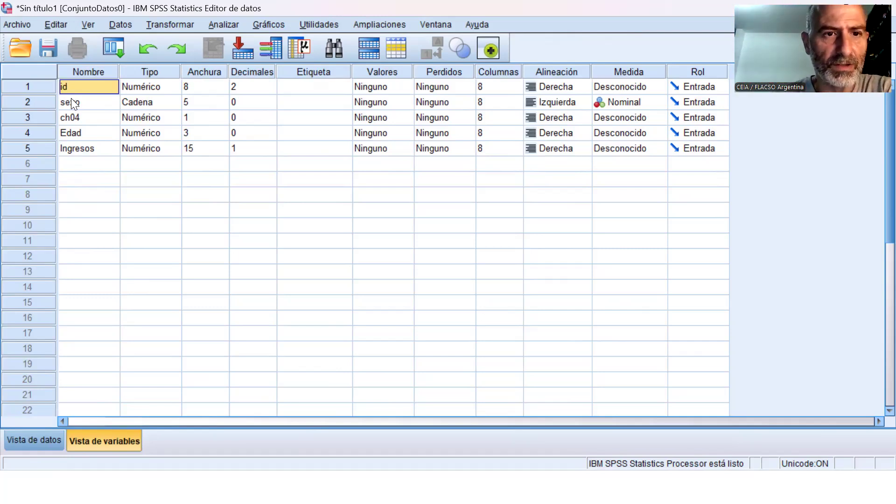
{"action": "left_click", "coordinate": [273, 92]}
{"action": "left_click", "coordinate": [270, 91]}
{"action": "left_click", "coordinate": [271, 90]}
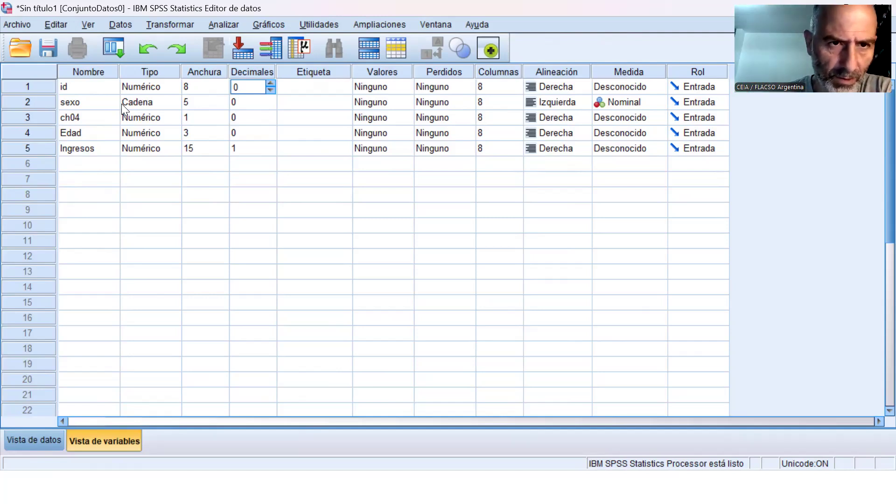
Check the id column in the data view and set the measurement level (Medida) of id to Escala.
{"action": "left_click", "coordinate": [35, 441]}
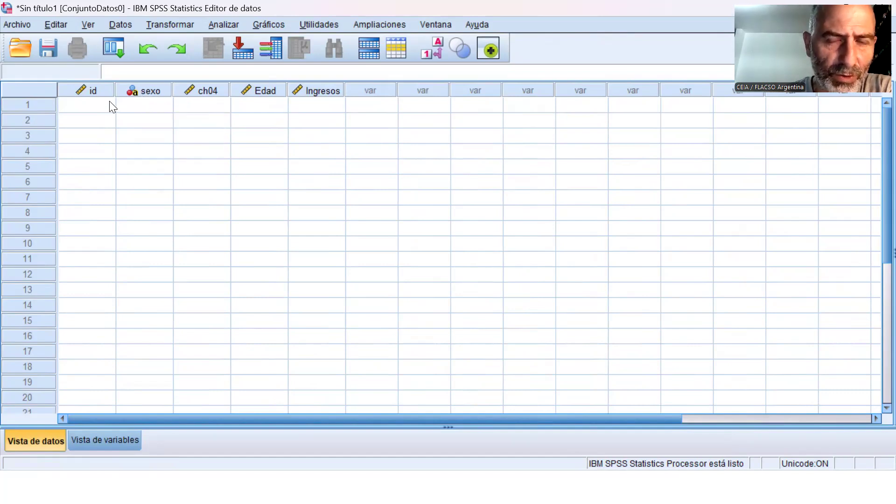
{"action": "left_click", "coordinate": [116, 440]}
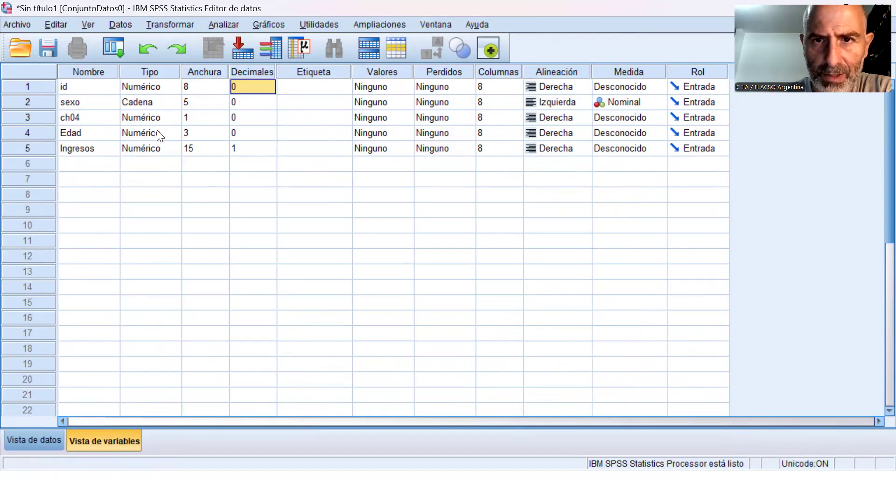
{"action": "left_click", "coordinate": [664, 87]}
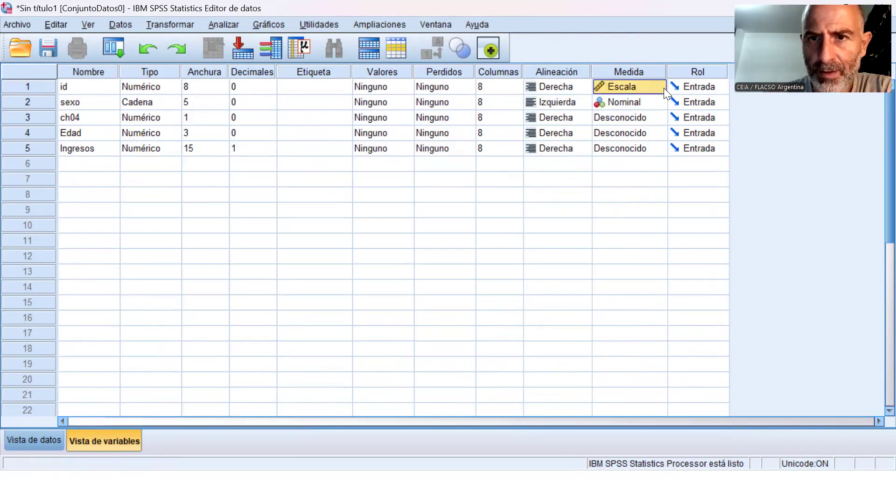
{"action": "left_click", "coordinate": [658, 86]}
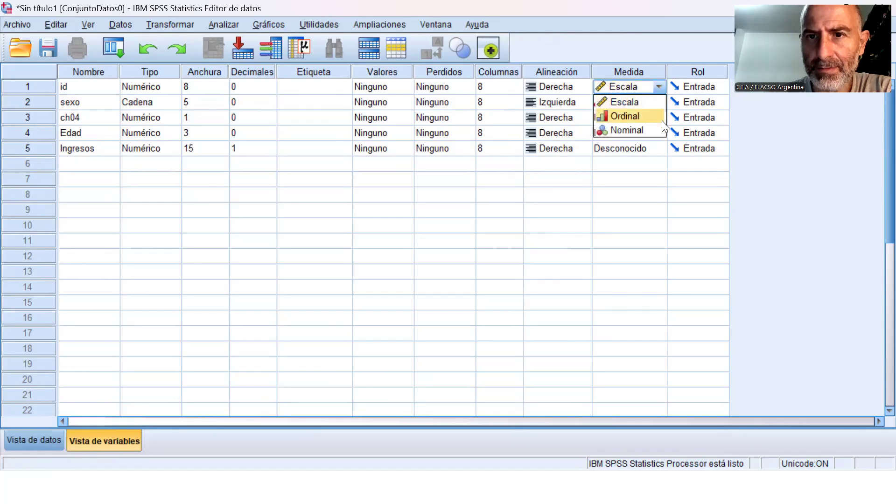
{"action": "left_click", "coordinate": [650, 102]}
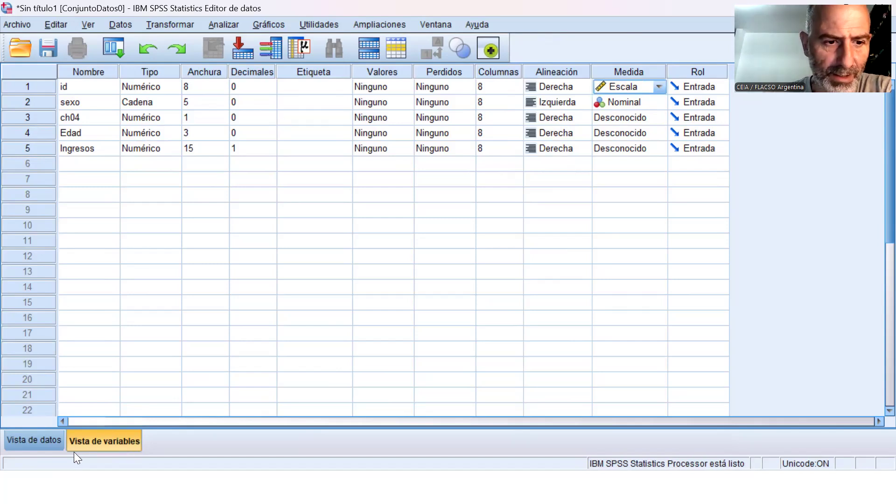
Check the variable columns in the data view and set the measurement level of ch04 to Nominal.
{"action": "left_click", "coordinate": [51, 441]}
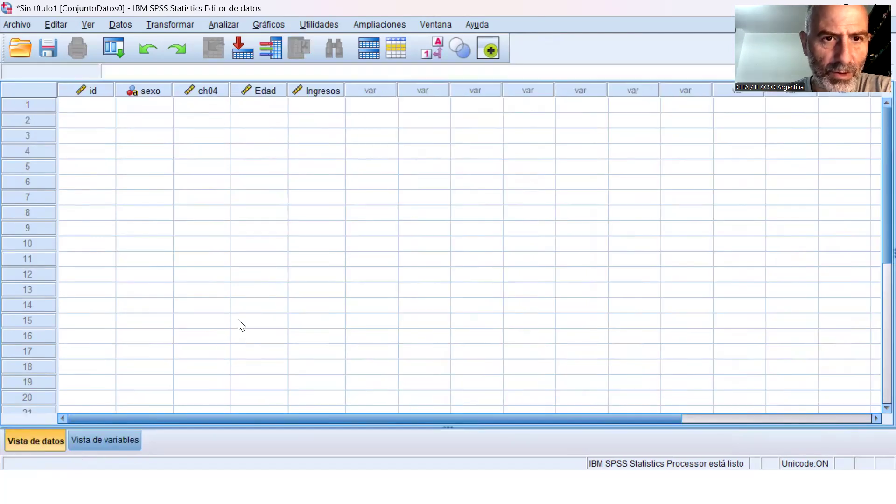
{"action": "left_click", "coordinate": [114, 442]}
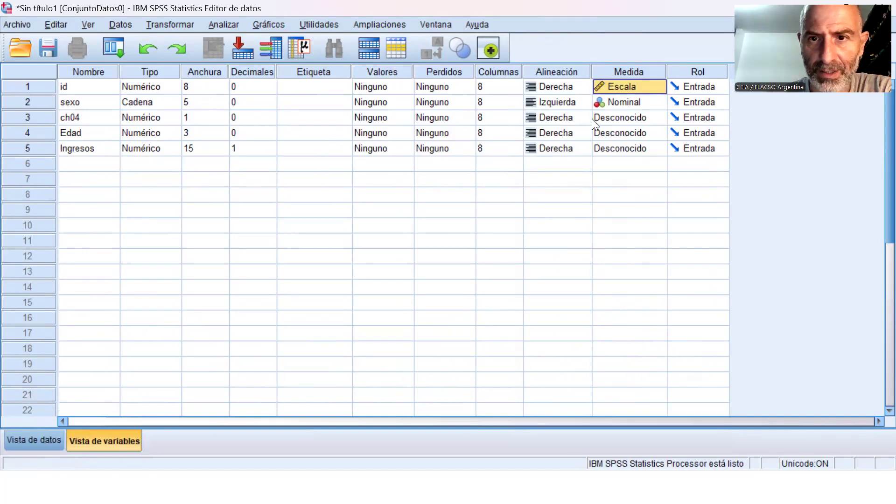
{"action": "left_click", "coordinate": [659, 119]}
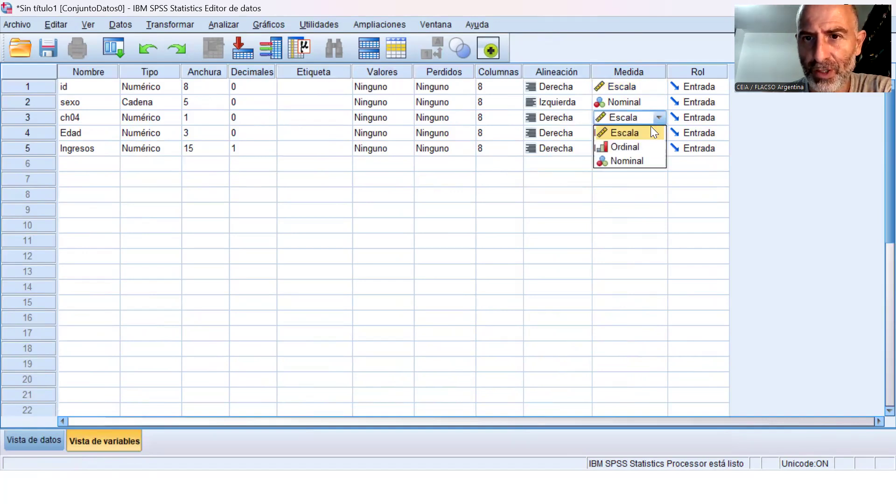
{"action": "left_click", "coordinate": [648, 163]}
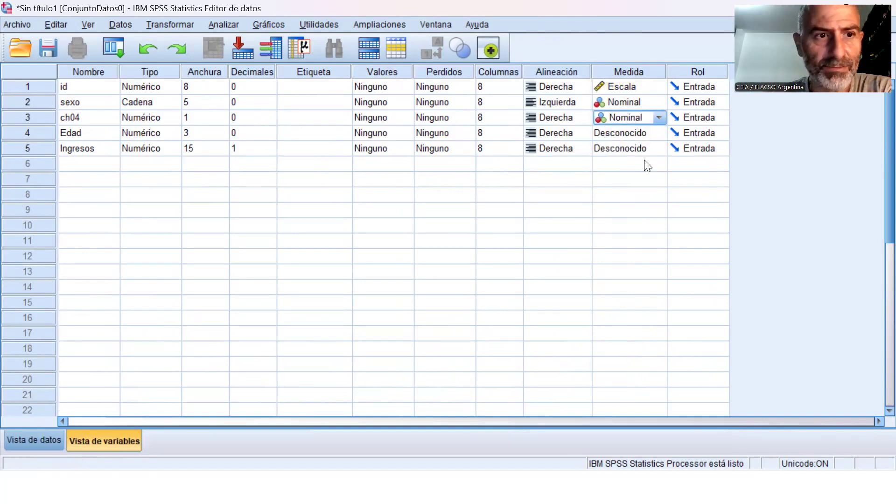
Set the measurement level of both Edad and Ingresos to Escala.
{"action": "left_click", "coordinate": [660, 133]}
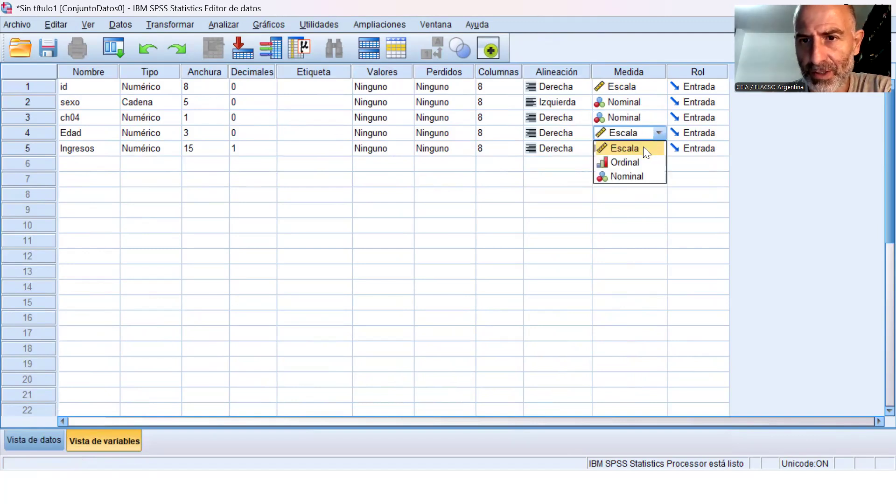
{"action": "left_click", "coordinate": [643, 148]}
{"action": "left_click", "coordinate": [659, 148]}
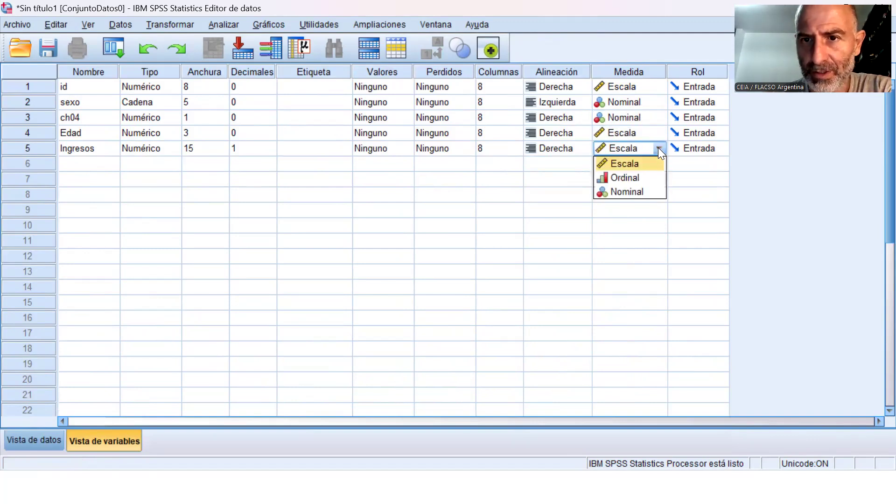
{"action": "left_click", "coordinate": [640, 165]}
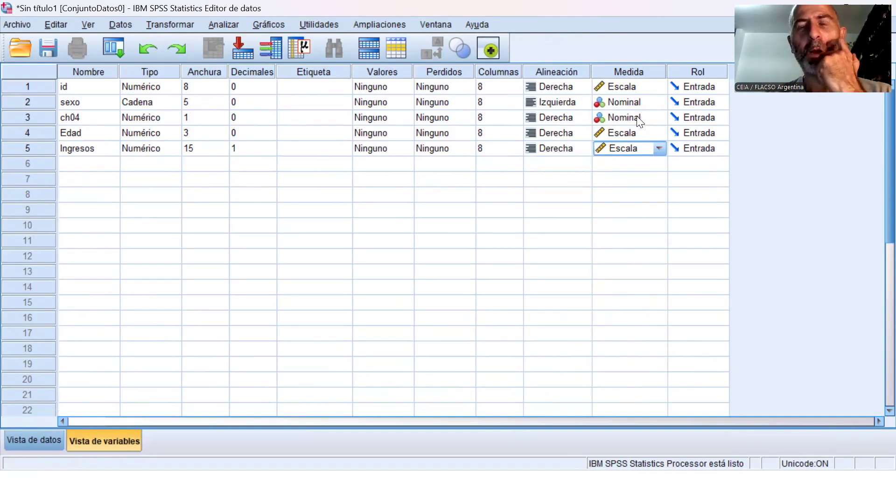
Compare the measurement levels (Medida) available for the string variable sexo and the numeric variable id.
{"action": "left_click", "coordinate": [660, 103]}
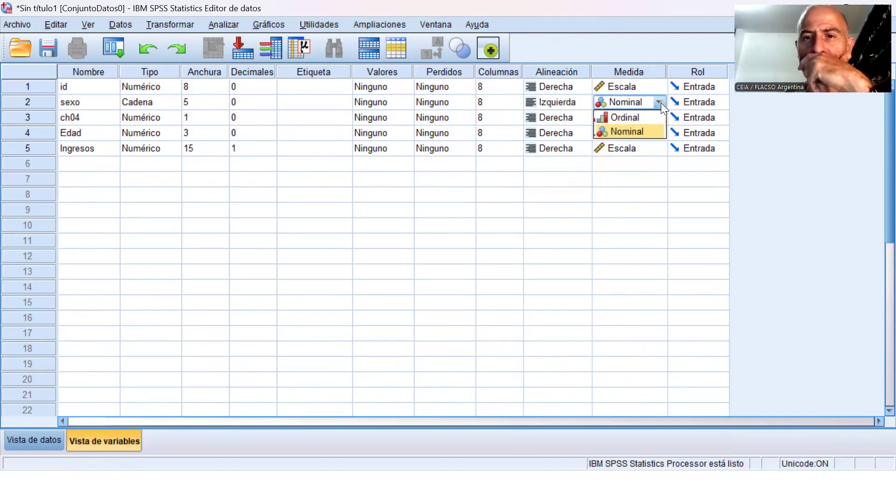
{"action": "left_click", "coordinate": [661, 103]}
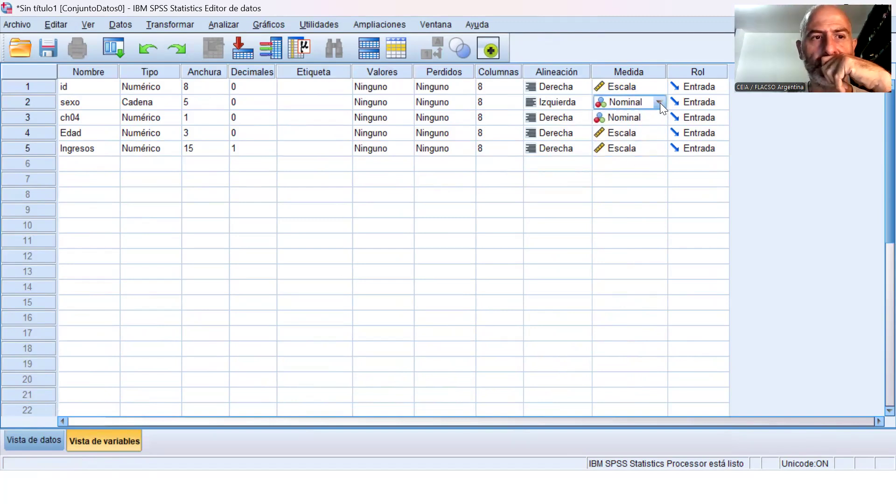
{"action": "left_click", "coordinate": [659, 86]}
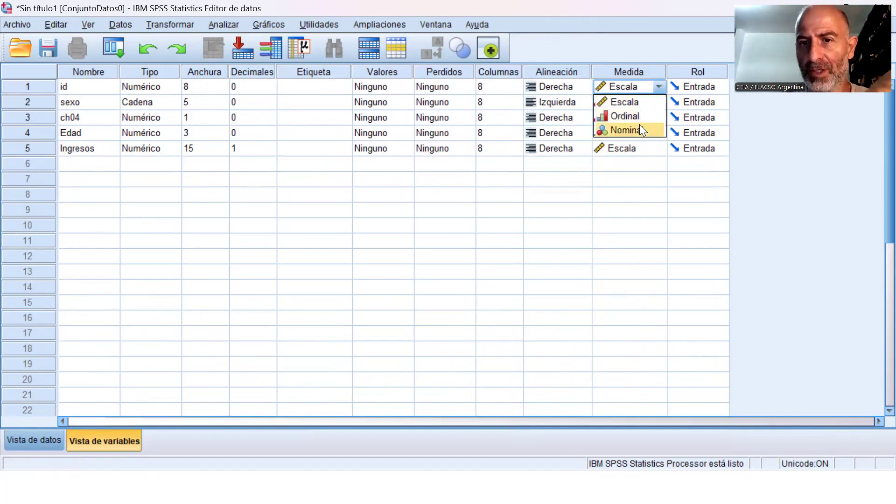
{"action": "left_click", "coordinate": [644, 203]}
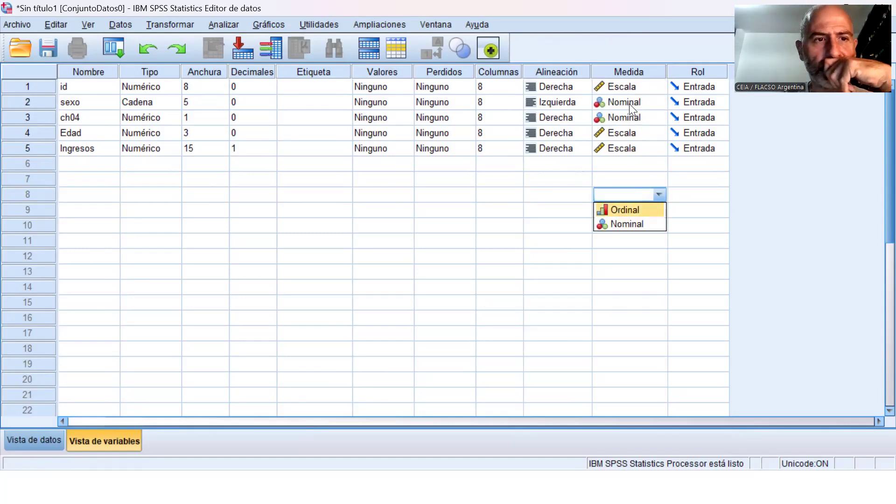
In the data view, enter id 1, sexo varon and ch04 1 for the first case.
{"action": "key", "text": "ctrl+t"}
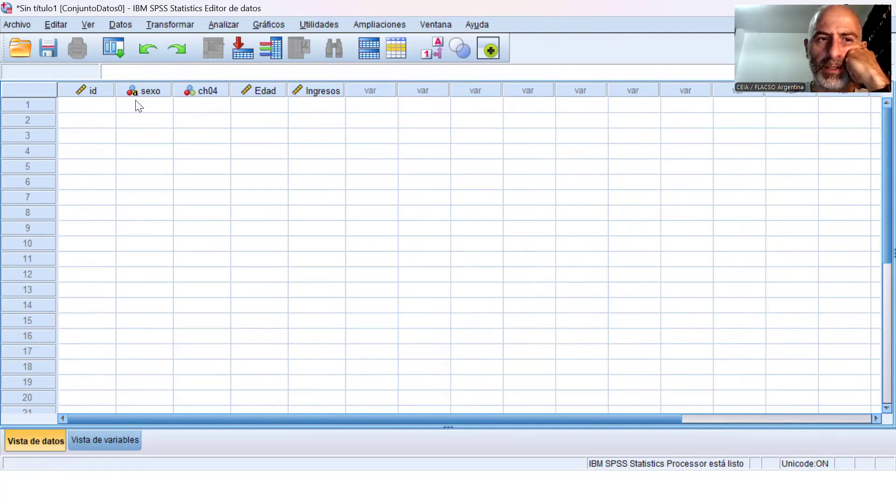
{"action": "mouse_move", "coordinate": [141, 98]}
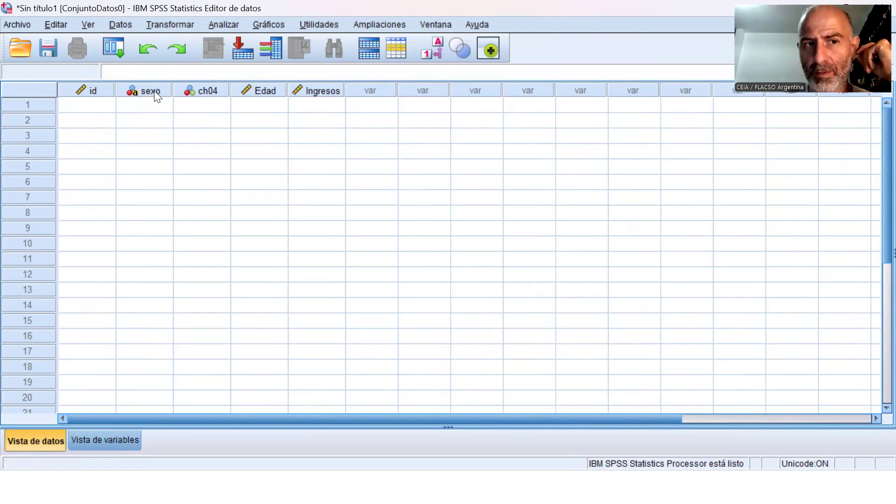
{"action": "left_click", "coordinate": [108, 107]}
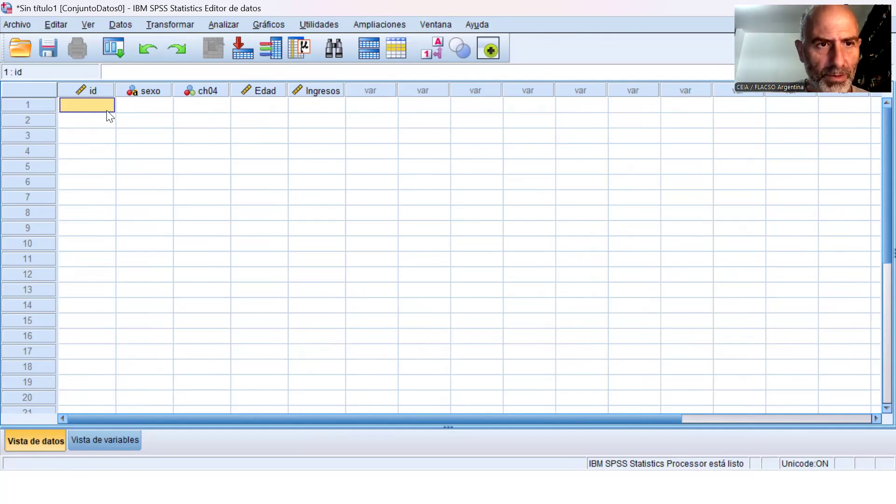
{"action": "type", "text": "1"}
{"action": "key", "text": "Tab"}
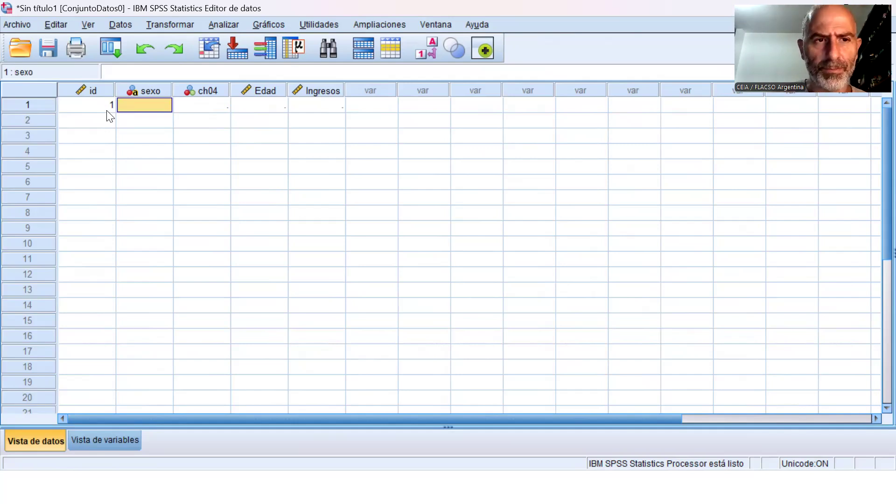
{"action": "type", "text": "varon"}
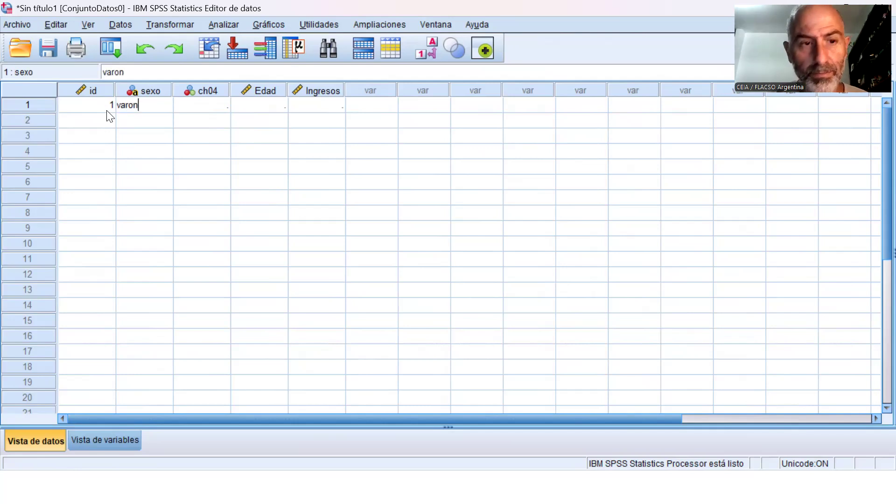
{"action": "key", "text": "Tab"}
{"action": "type", "text": "1"}
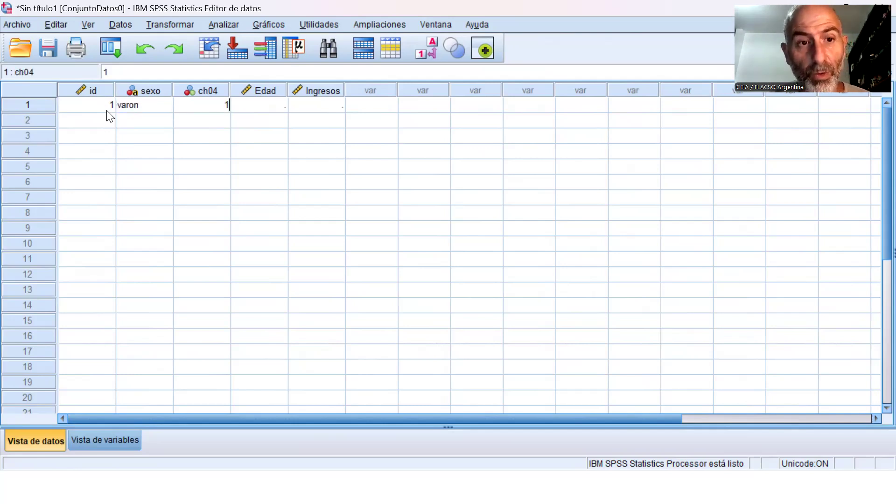
{"action": "key", "text": "Tab"}
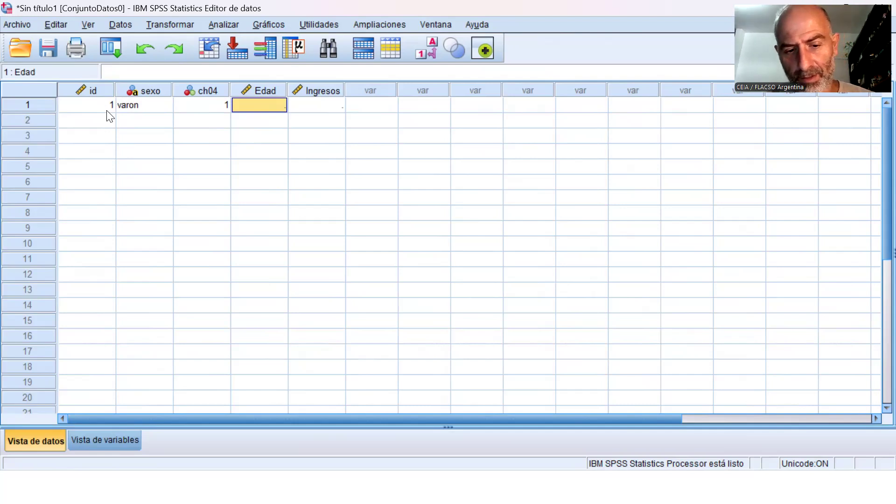
Complete the first case with Edad 34 and Ingresos 5000000.
{"action": "type", "text": "34"}
{"action": "key", "text": "Tab"}
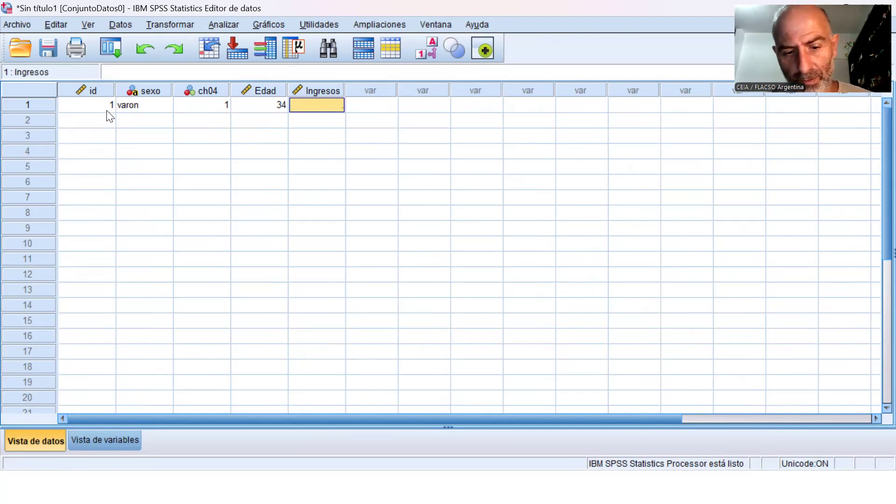
{"action": "type", "text": "500"}
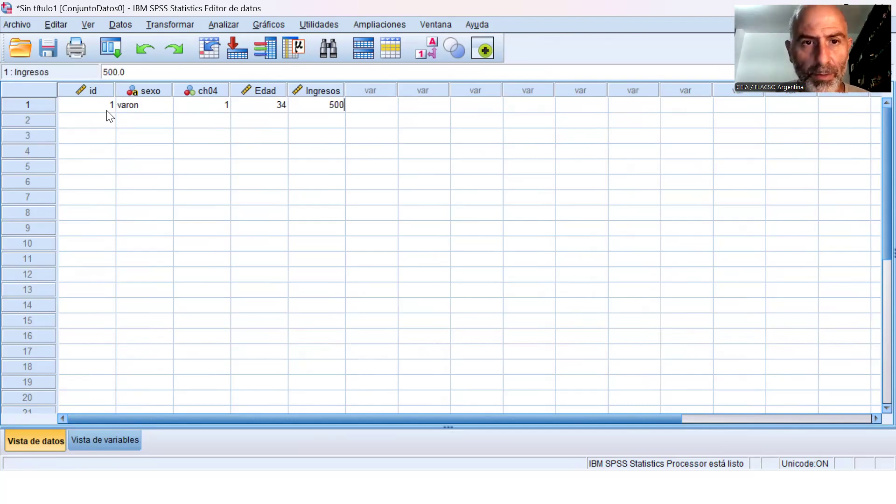
{"action": "type", "text": "0000"}
{"action": "key", "text": "Return"}
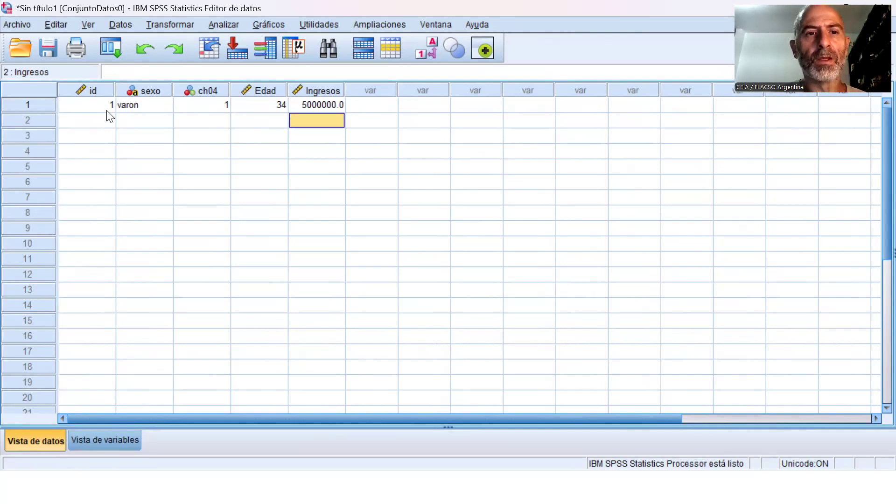
Start the second case with id 2 and sexo mujer.
{"action": "key", "text": "Left"}
{"action": "key", "text": "Left"}
{"action": "key", "text": "Left"}
{"action": "key", "text": "Left"}
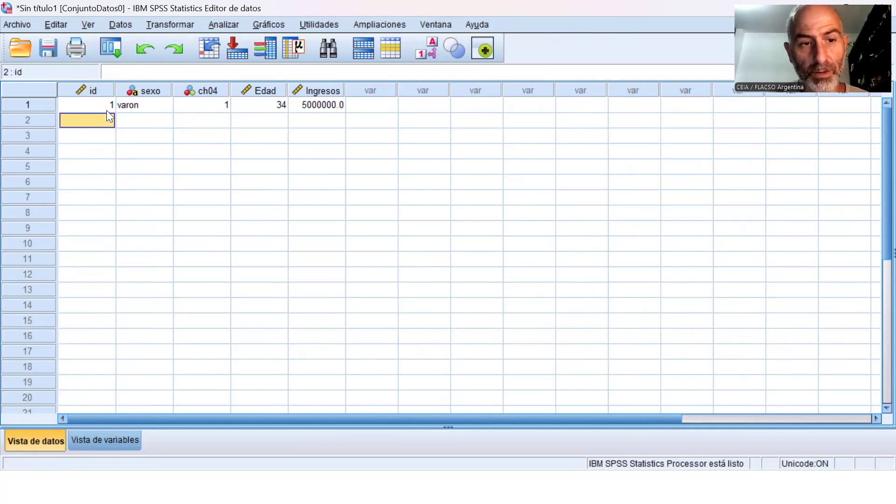
{"action": "type", "text": "2"}
{"action": "key", "text": "Right"}
{"action": "type", "text": "mujer"}
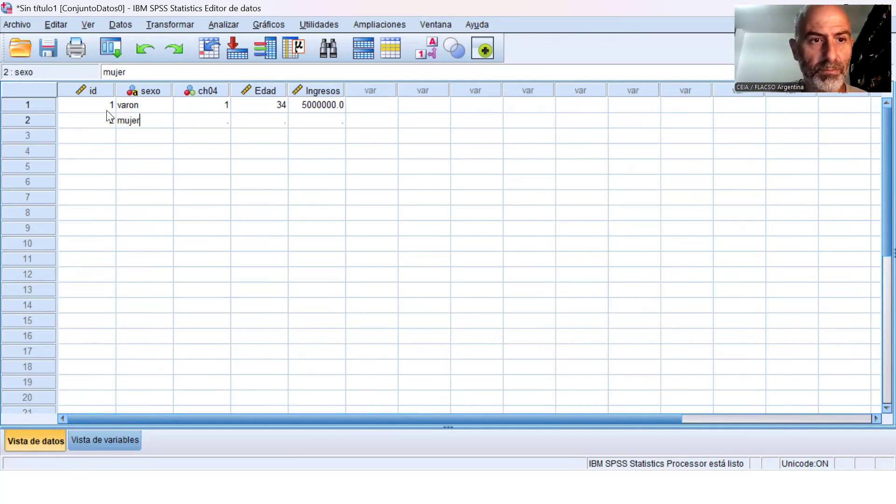
{"action": "key", "text": "Right"}
Try femen as the sexo value of the second case, and change it back to mujer.
{"action": "key", "text": "Left"}
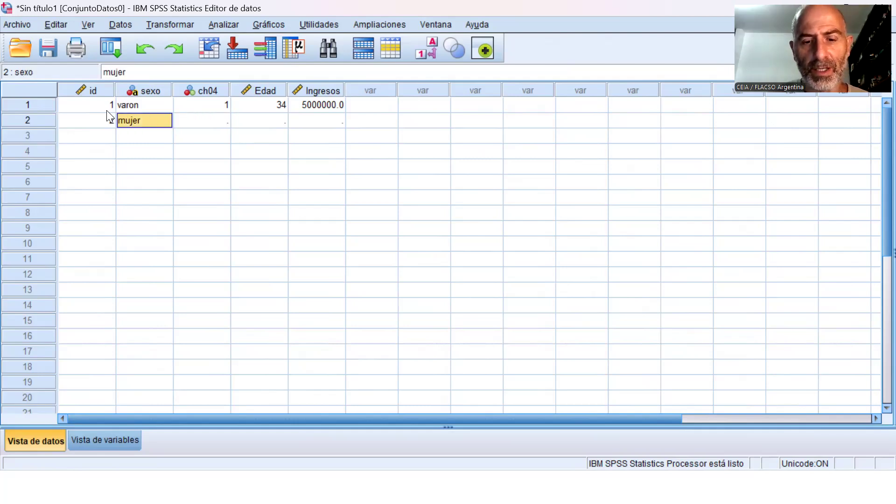
{"action": "type", "text": "femen"}
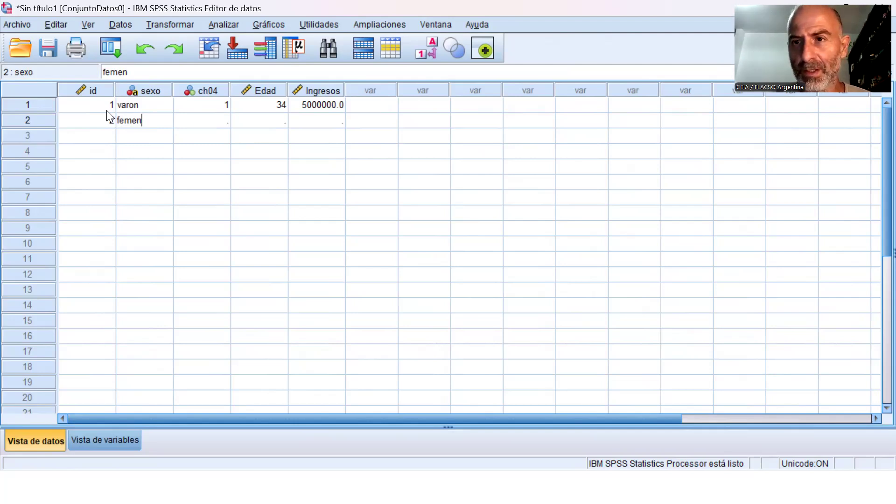
{"action": "key", "text": "BackSpace"}
{"action": "key", "text": "BackSpace"}
{"action": "key", "text": "BackSpace"}
{"action": "key", "text": "BackSpace"}
{"action": "key", "text": "BackSpace"}
{"action": "type", "text": "mujer"}
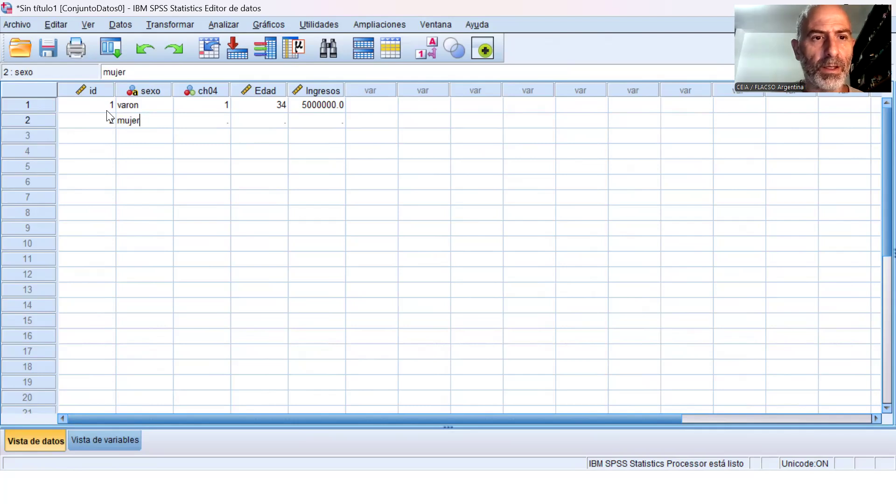
{"action": "key", "text": "Tab"}
Complete the second case with ch04 2, Edad 44 and Ingresos 100000000.
{"action": "type", "text": "2"}
{"action": "key", "text": "Tab"}
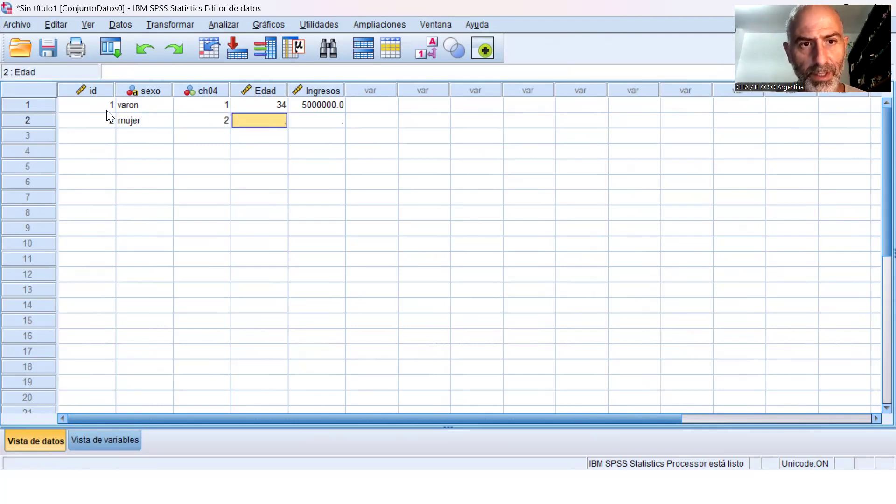
{"action": "type", "text": "44"}
{"action": "key", "text": "Tab"}
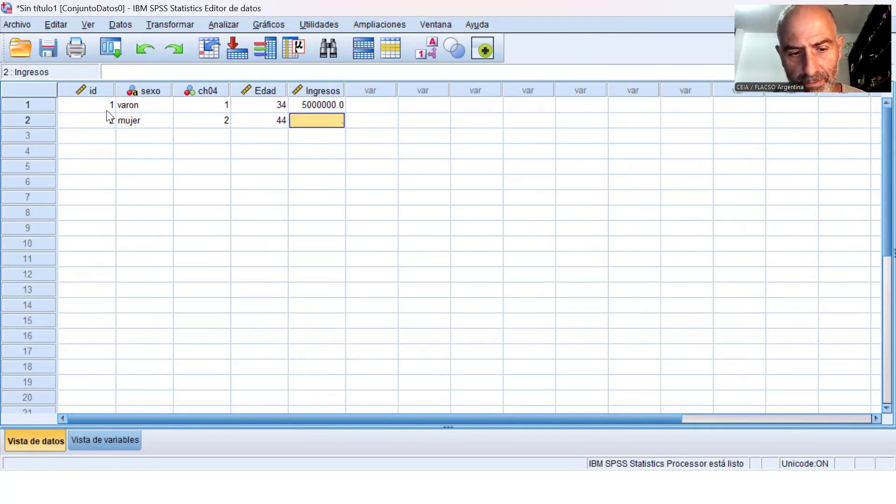
{"action": "type", "text": "100000000"}
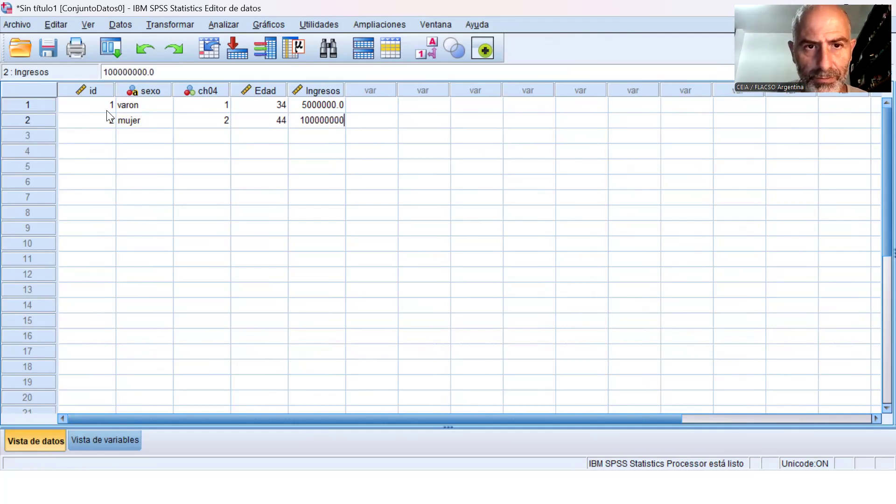
{"action": "key", "text": "Return"}
Start the third case with id 3 and sexo Varon, written with a capital V.
{"action": "key", "text": "Left"}
{"action": "key", "text": "Left"}
{"action": "key", "text": "Left"}
{"action": "key", "text": "Left"}
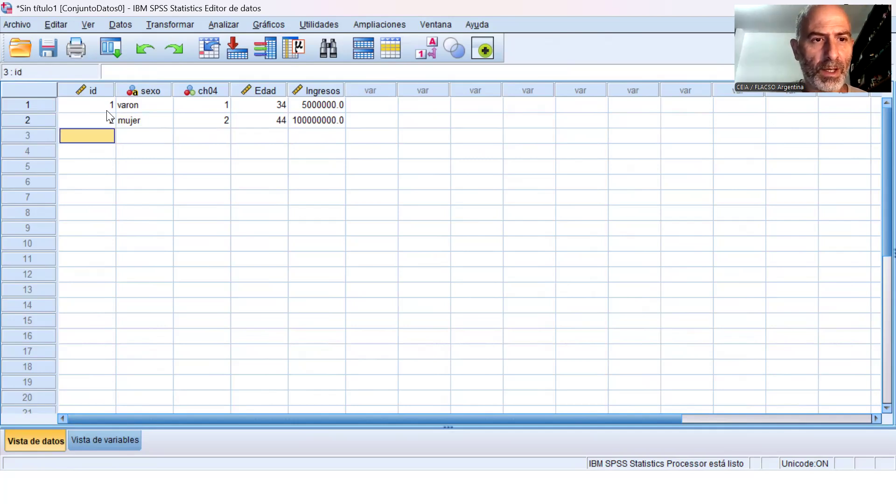
{"action": "type", "text": "3"}
{"action": "key", "text": "Tab"}
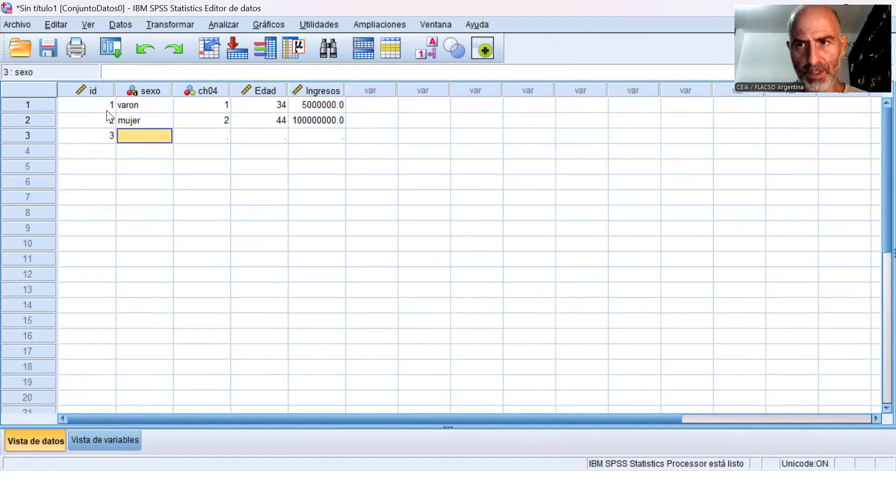
{"action": "type", "text": "V"}
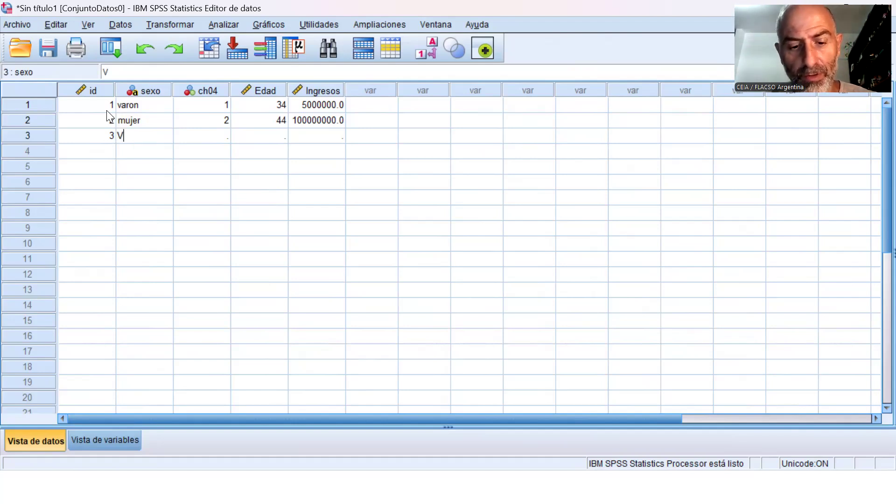
{"action": "type", "text": "aron"}
{"action": "key", "text": "Tab"}
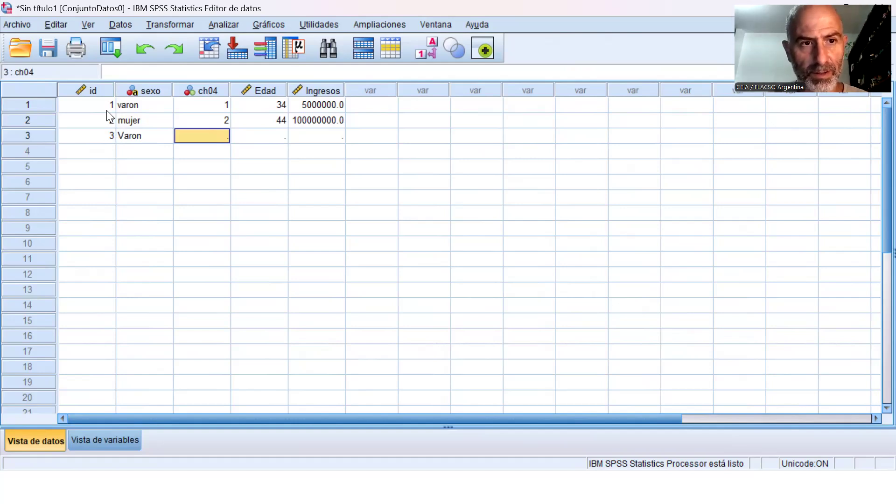
Complete the third case with ch04 1, Edad 23 and Ingresos 0.
{"action": "type", "text": "1"}
{"action": "key", "text": "Tab"}
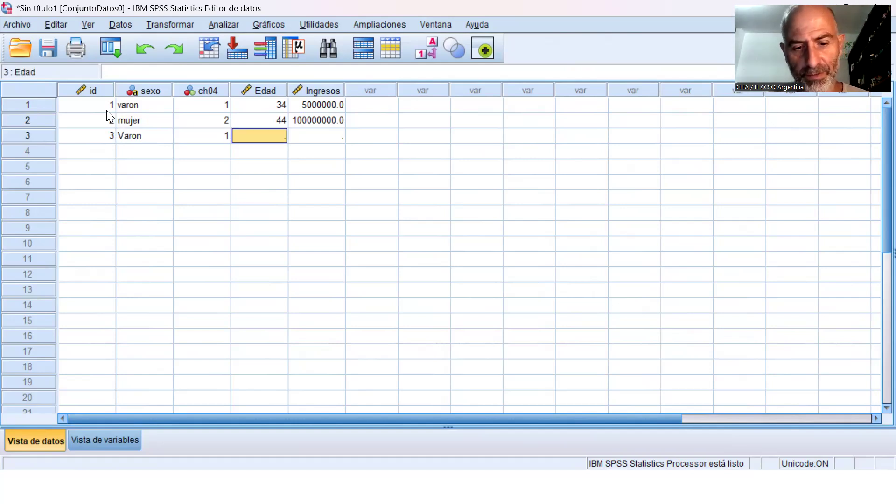
{"action": "type", "text": "23"}
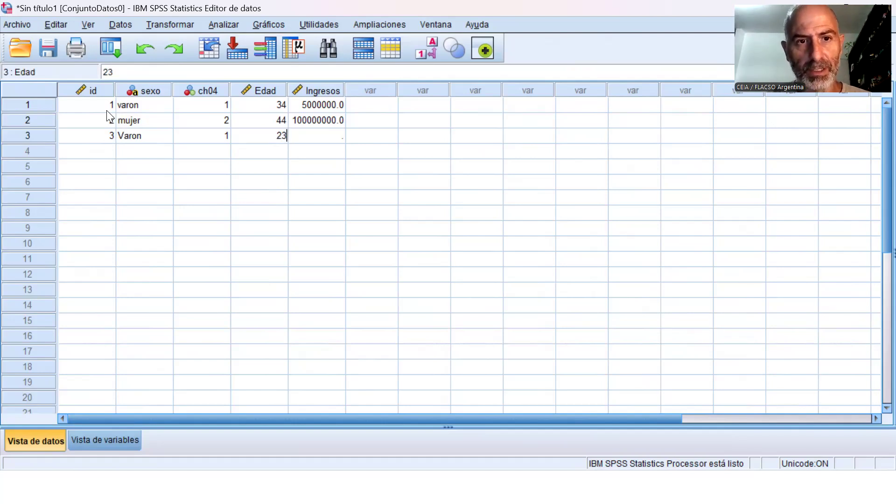
{"action": "key", "text": "Tab"}
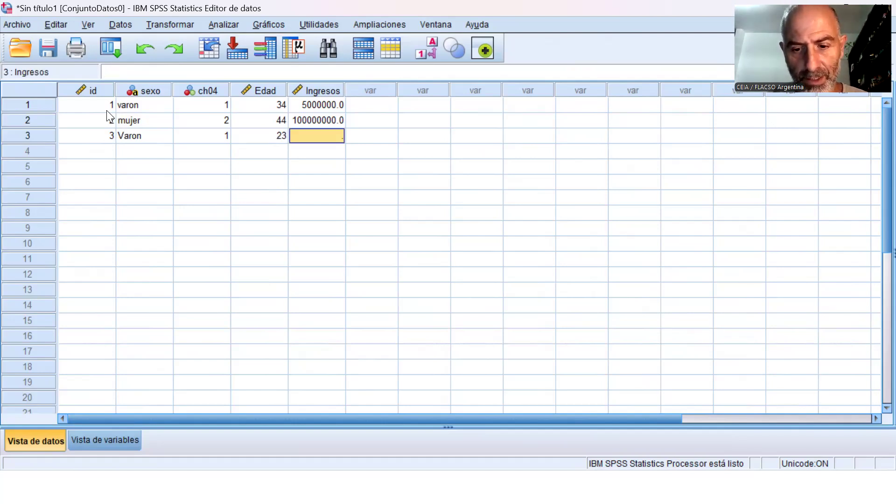
{"action": "type", "text": "0"}
{"action": "key", "text": "Return"}
Start the fourth case with id 4 and sexo varón, written with an accent.
{"action": "key", "text": "Left"}
{"action": "key", "text": "Left"}
{"action": "key", "text": "Left"}
{"action": "key", "text": "Left"}
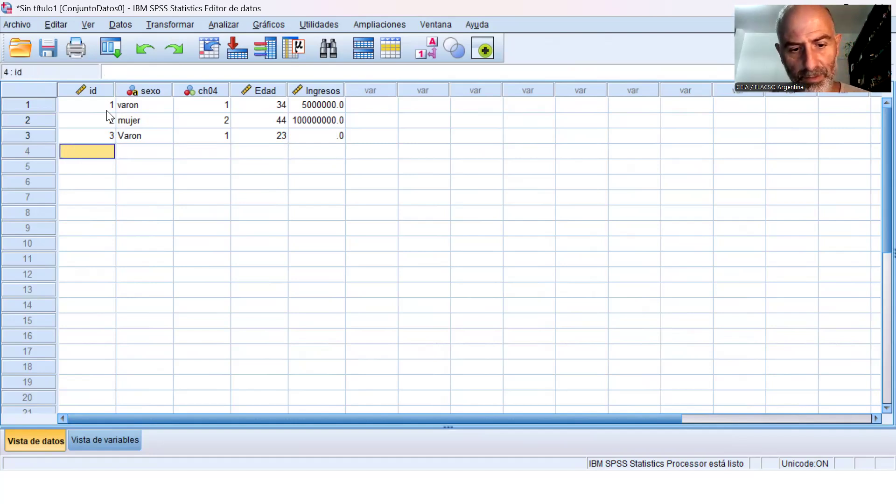
{"action": "type", "text": "4"}
{"action": "key", "text": "Tab"}
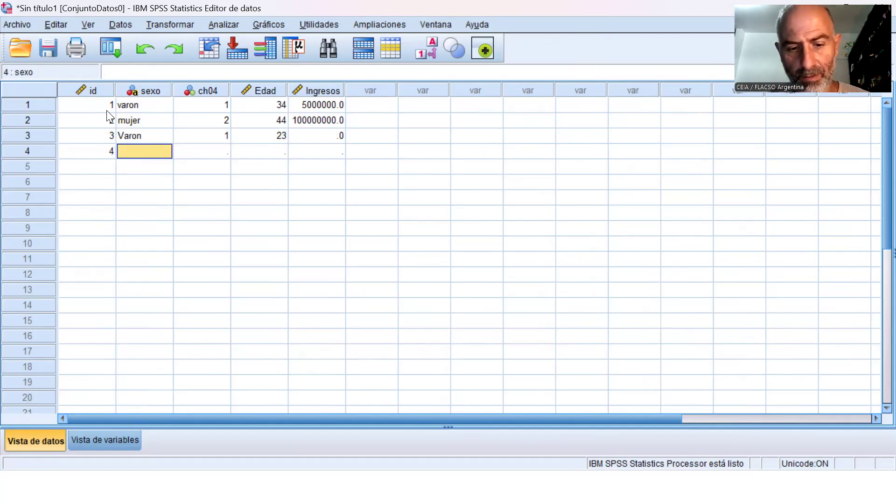
{"action": "type", "text": "varón"}
{"action": "key", "text": "Tab"}
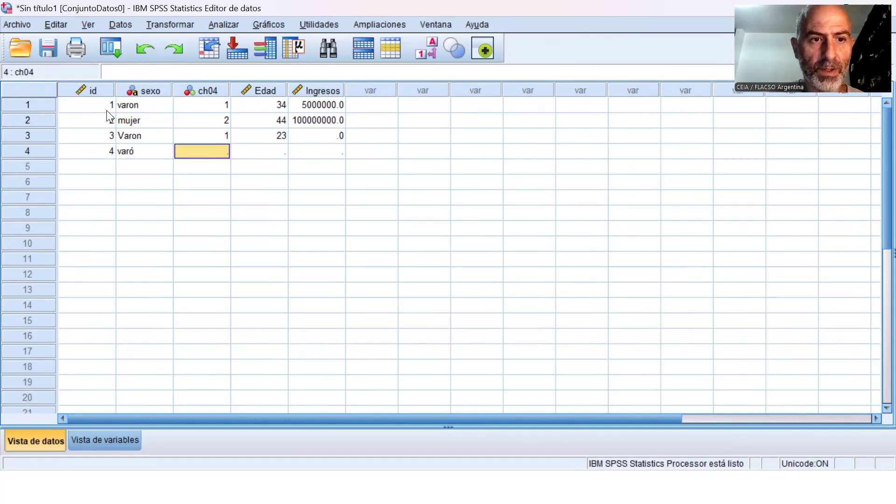
Check the sexo text stored for the fourth case.
{"action": "key", "text": "Left"}
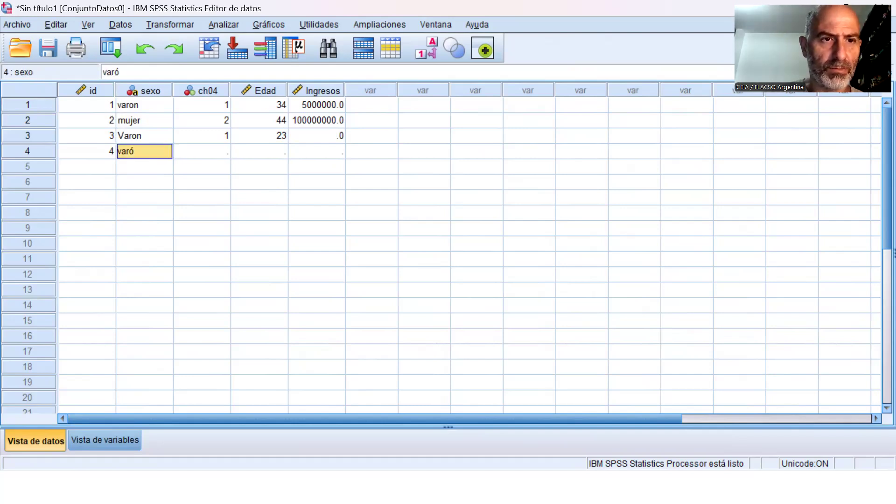
{"action": "left_click", "coordinate": [122, 72]}
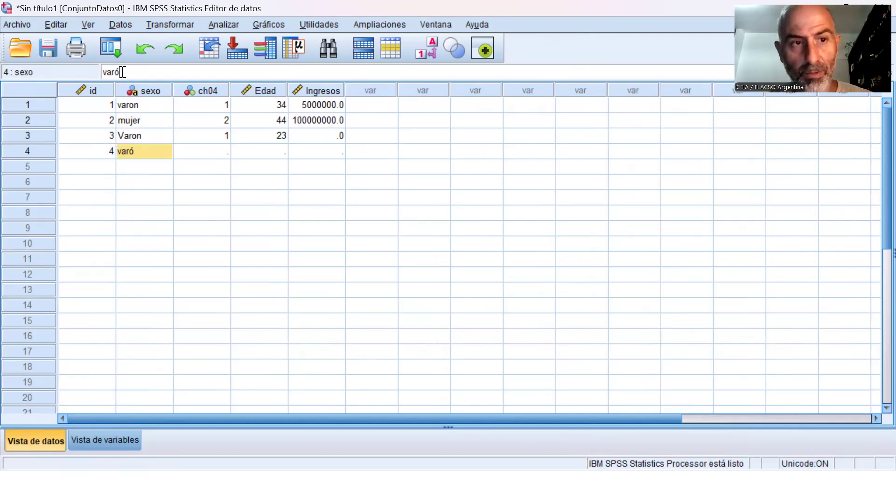
{"action": "key", "text": "Return"}
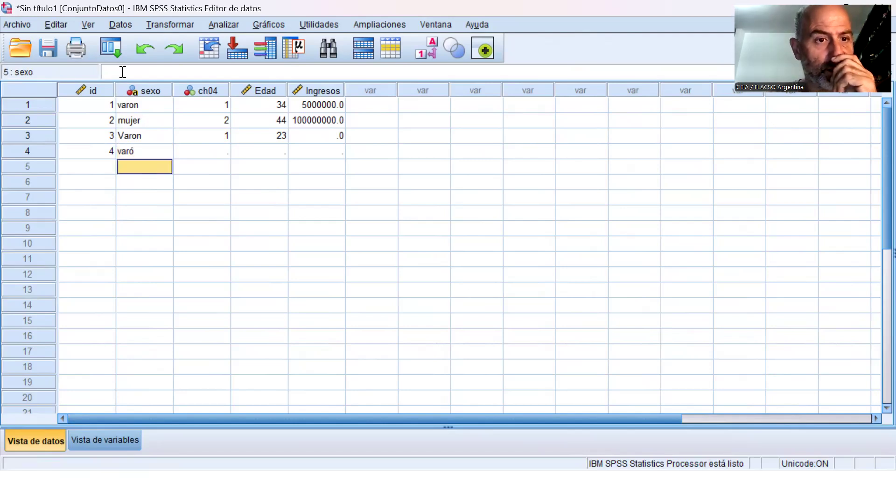
Increase the width of the string variable sexo so it can hold the accented word.
{"action": "key", "text": "Up"}
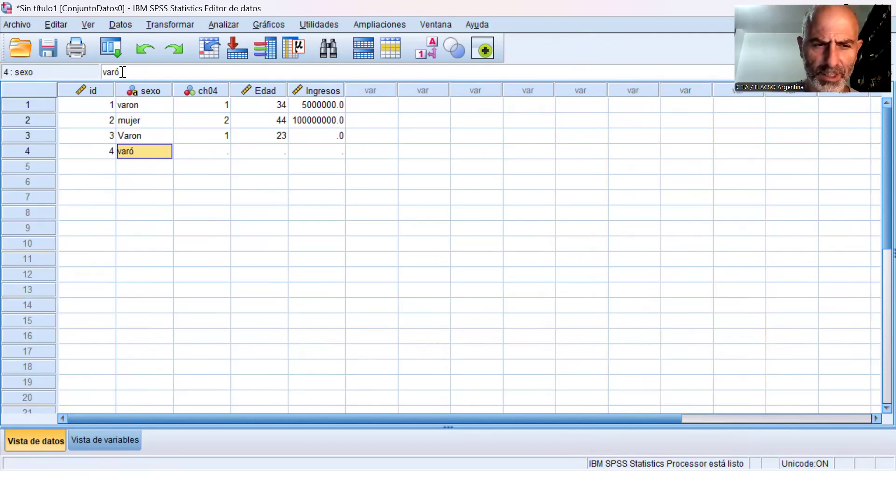
{"action": "left_click", "coordinate": [85, 439]}
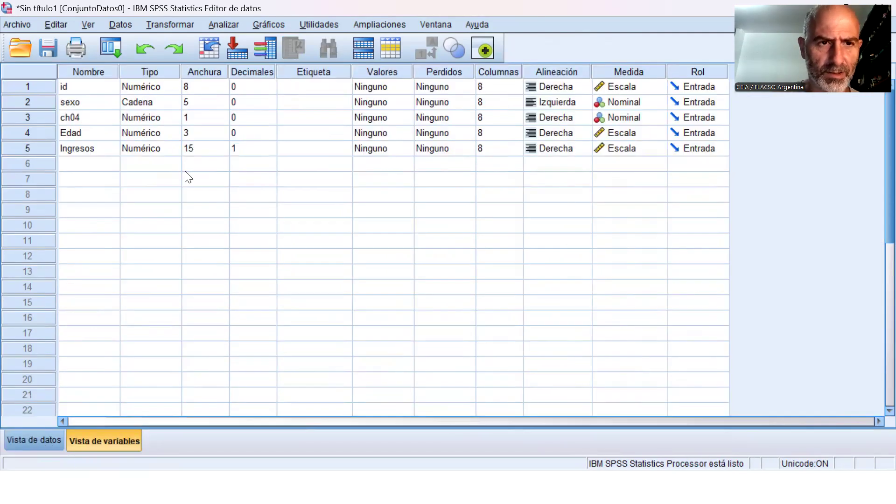
{"action": "left_click", "coordinate": [225, 98]}
{"action": "left_click", "coordinate": [223, 99]}
Correct the fourth case's sexo text to varón.
{"action": "left_click", "coordinate": [34, 439]}
{"action": "left_click", "coordinate": [154, 150]}
{"action": "left_click", "coordinate": [168, 73]}
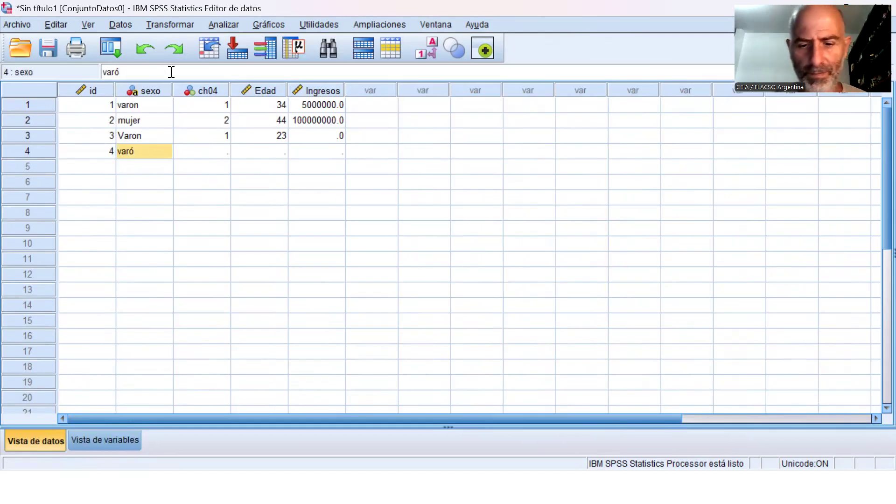
{"action": "type", "text": "n"}
{"action": "key", "text": "Return"}
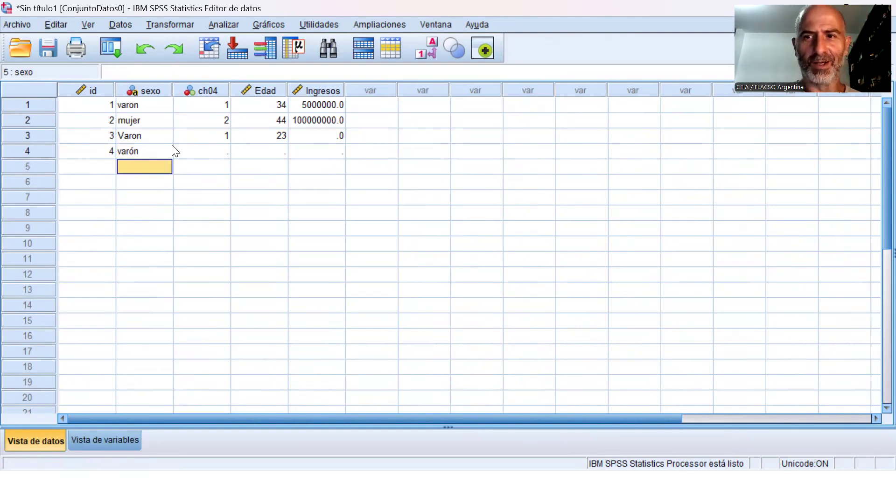
Complete the fourth case with ch04 1, Edad 76 and Ingresos 3000000.
{"action": "left_click", "coordinate": [211, 150]}
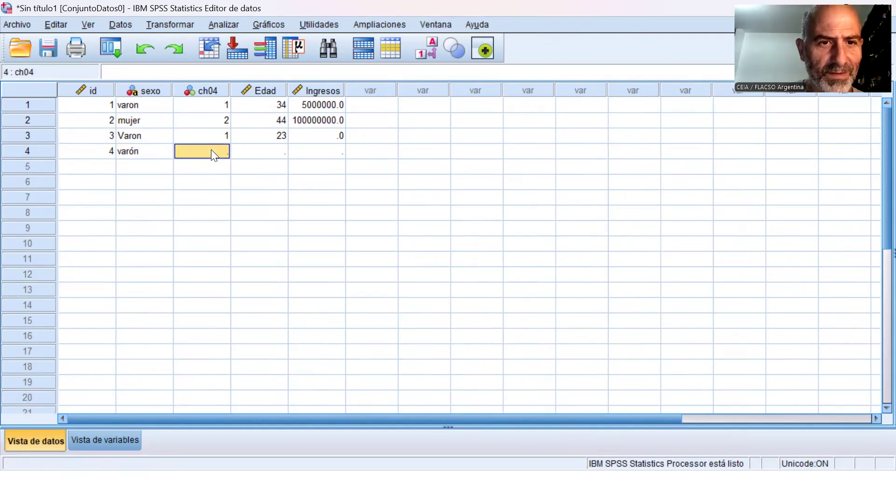
{"action": "type", "text": "1"}
{"action": "key", "text": "Tab"}
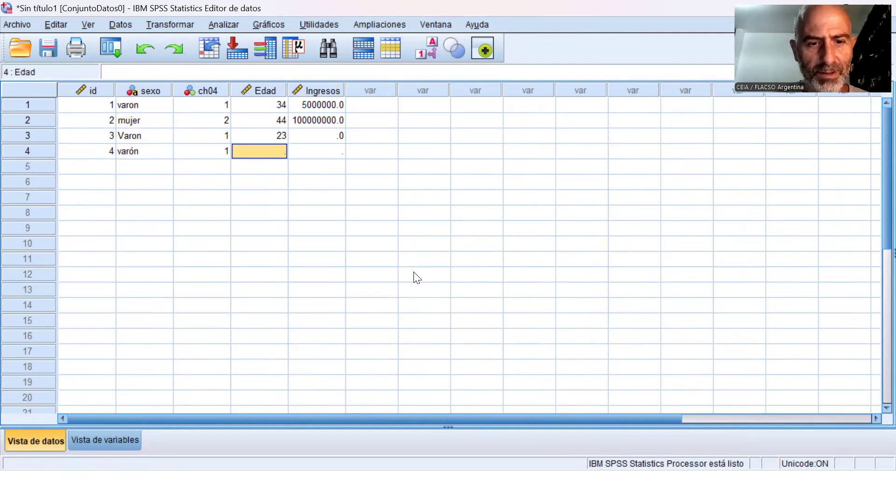
{"action": "type", "text": "76"}
{"action": "key", "text": "Tab"}
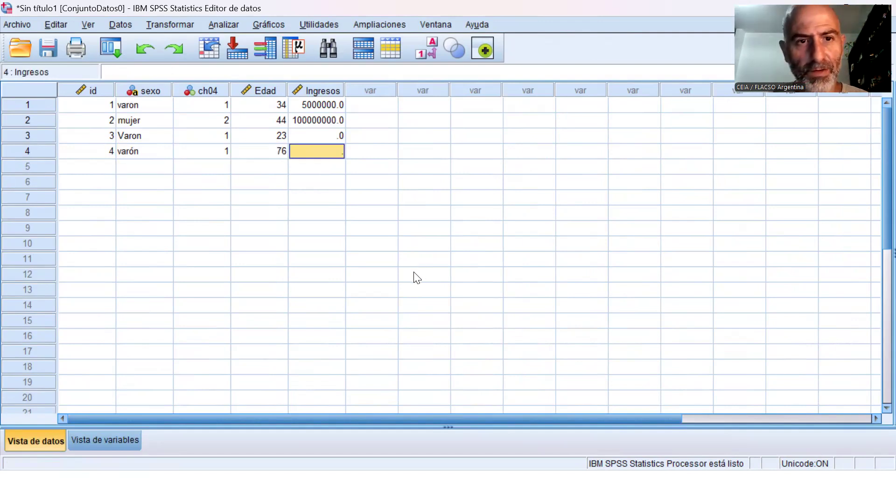
{"action": "type", "text": "3000000"}
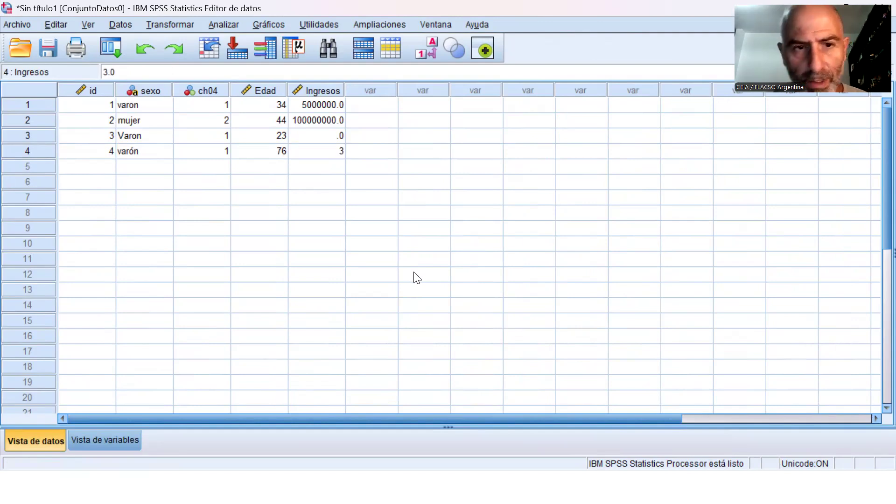
{"action": "key", "text": "Return"}
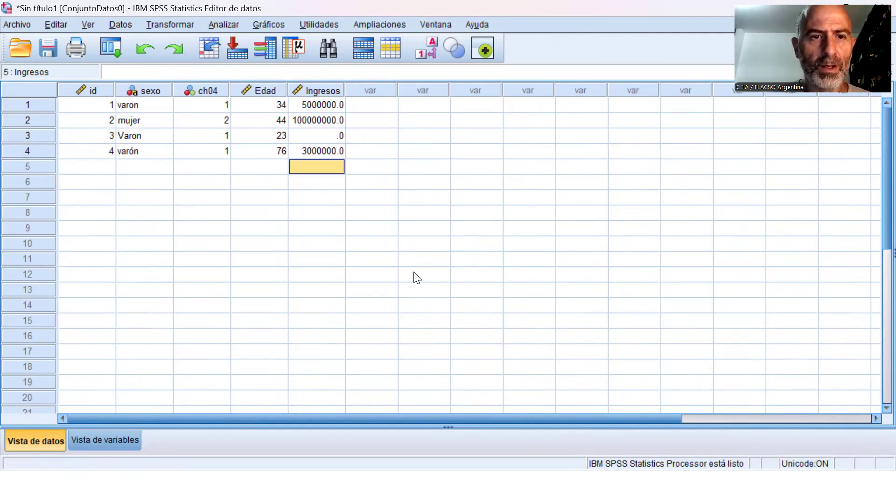
Add four more cases by entering the id values 5, 6, 7 and 8.
{"action": "key", "text": "Left"}
{"action": "key", "text": "Left"}
{"action": "key", "text": "Left"}
{"action": "key", "text": "Left"}
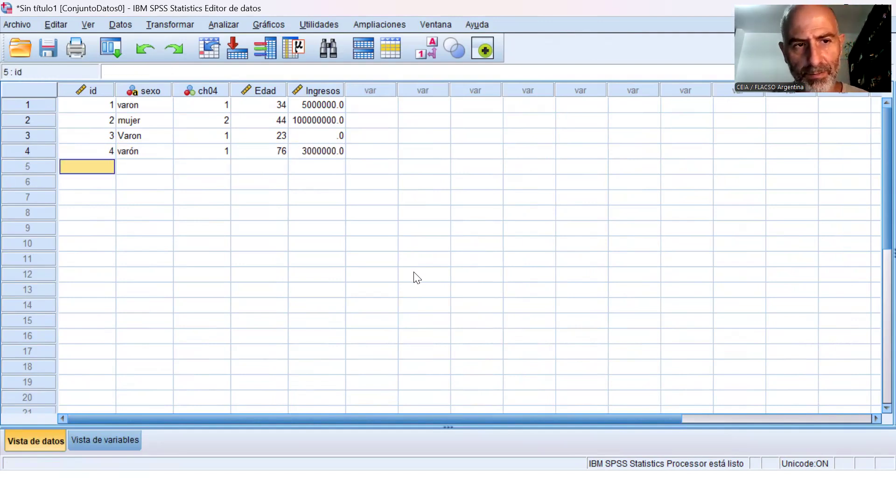
{"action": "type", "text": "5"}
{"action": "key", "text": "Return"}
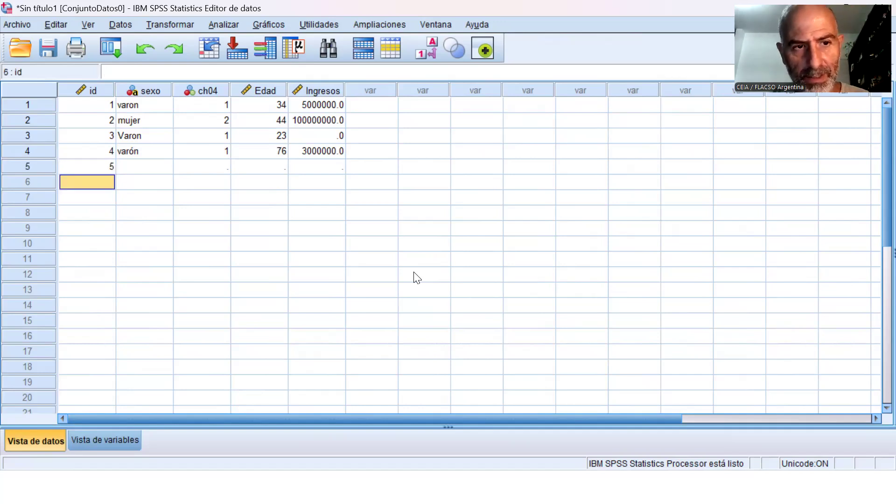
{"action": "type", "text": "6"}
{"action": "key", "text": "Return"}
{"action": "type", "text": "7"}
{"action": "key", "text": "Return"}
{"action": "type", "text": "8"}
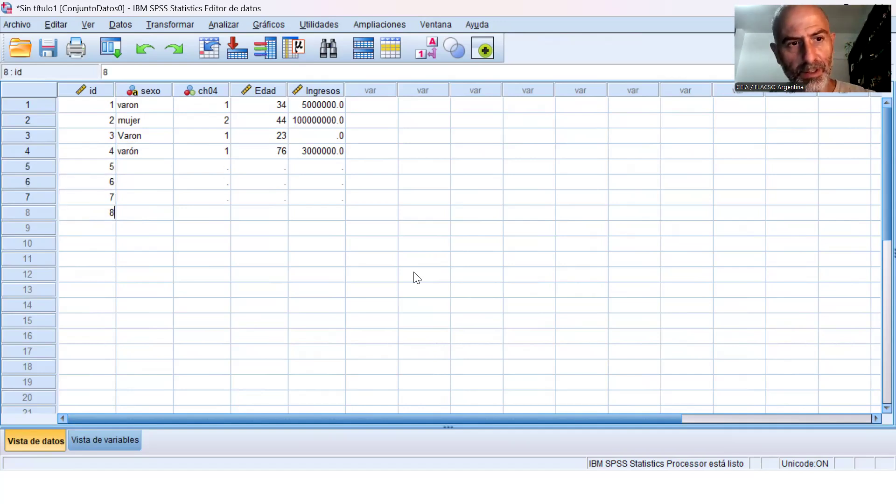
{"action": "key", "text": "Up"}
Enter Varon, with a capital V, as the fifth case's sexo.
{"action": "key", "text": "Right"}
{"action": "key", "text": "Up"}
{"action": "key", "text": "Up"}
{"action": "key", "text": "Up"}
{"action": "key", "text": "Up"}
{"action": "key", "text": "Up"}
{"action": "key", "text": "Up"}
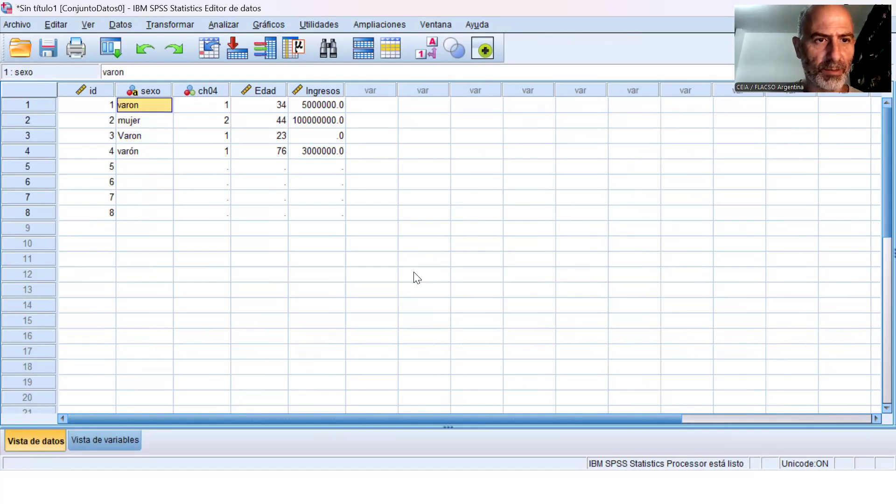
{"action": "key", "text": "Down"}
{"action": "key", "text": "Down"}
{"action": "key", "text": "Down"}
{"action": "key", "text": "Down"}
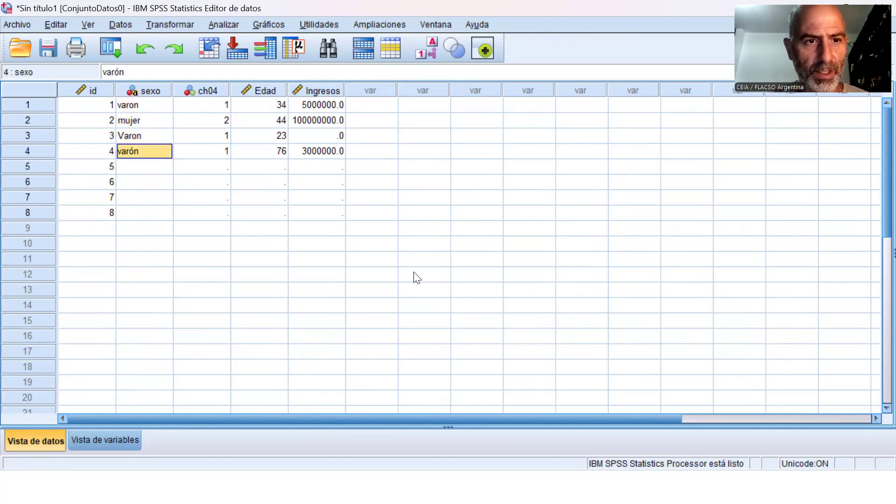
{"action": "key", "text": "Up"}
{"action": "key", "text": "Down"}
{"action": "key", "text": "Down"}
{"action": "key", "text": "Up"}
{"action": "type", "text": "Varon"}
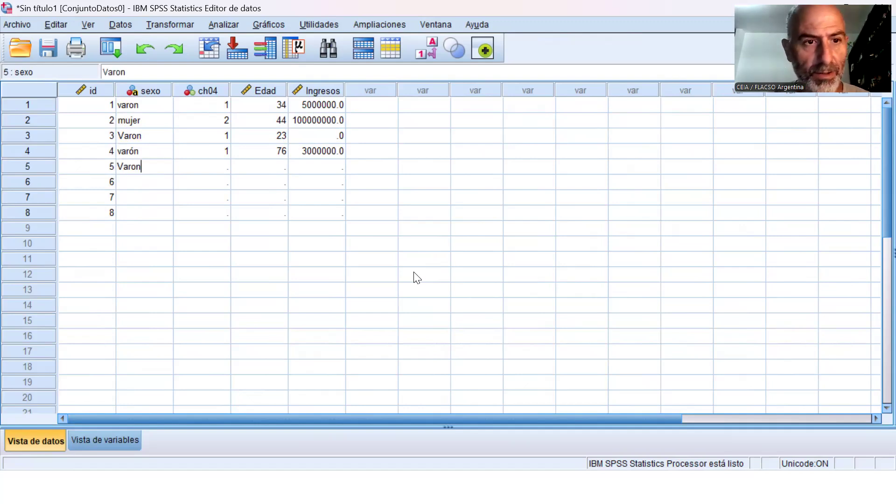
{"action": "key", "text": "Return"}
Fill in sexo for cases 6 to 8 with Mujer, mujer and varon.
{"action": "type", "text": "Mujer"}
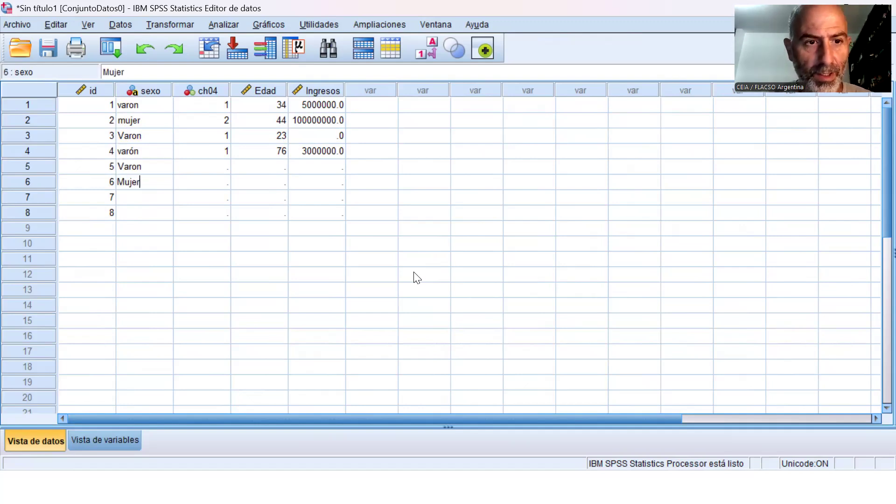
{"action": "key", "text": "Return"}
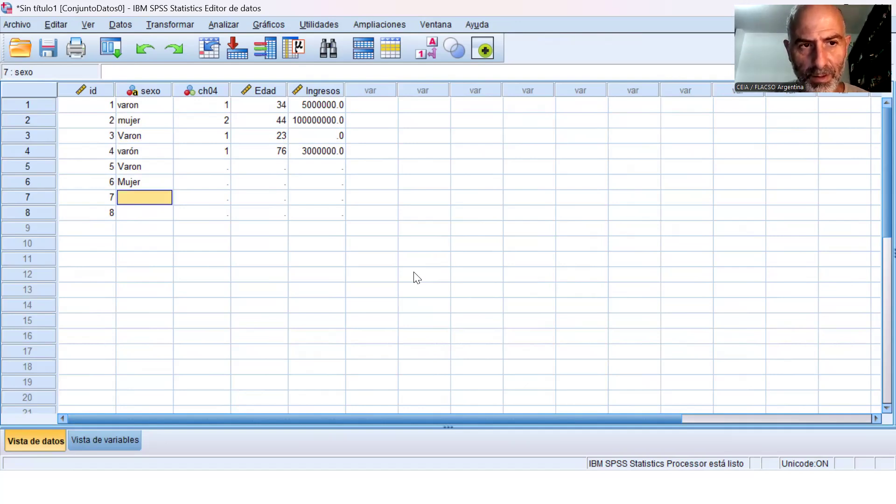
{"action": "type", "text": "mujer"}
{"action": "key", "text": "Return"}
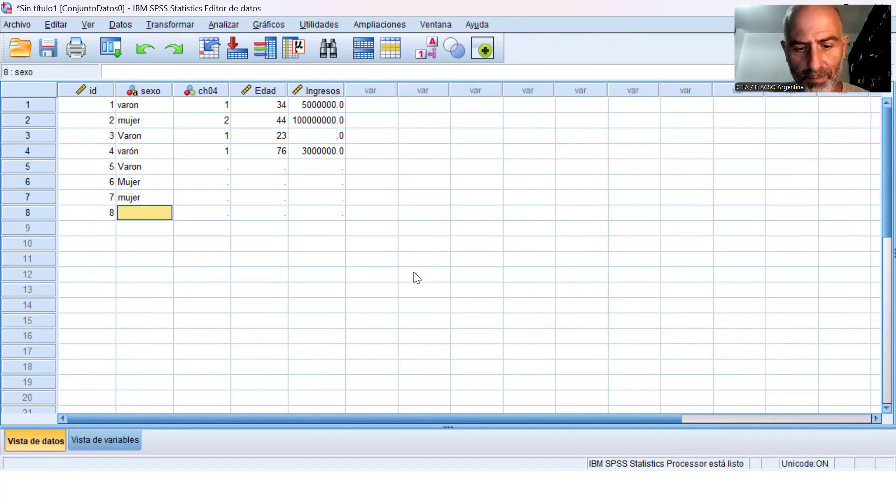
{"action": "type", "text": "varon"}
{"action": "key", "text": "Tab"}
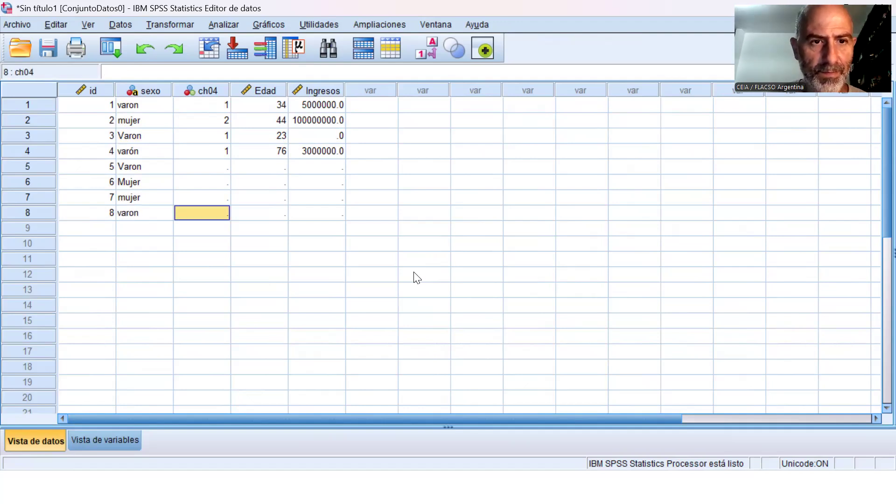
Fill in ch04 for cases 5 to 8 with the codes 1, 2, 2 and 1.
{"action": "key", "text": "Up"}
{"action": "key", "text": "Up"}
{"action": "key", "text": "Up"}
{"action": "type", "text": "1"}
{"action": "key", "text": "Return"}
{"action": "type", "text": "2"}
{"action": "key", "text": "Return"}
{"action": "type", "text": "2"}
Fill in Edad for cases 5 to 8 with 43, 4, 56 and 43.
{"action": "key", "text": "Return"}
{"action": "type", "text": "1"}
{"action": "key", "text": "Tab"}
{"action": "key", "text": "Up"}
{"action": "key", "text": "Up"}
{"action": "key", "text": "Up"}
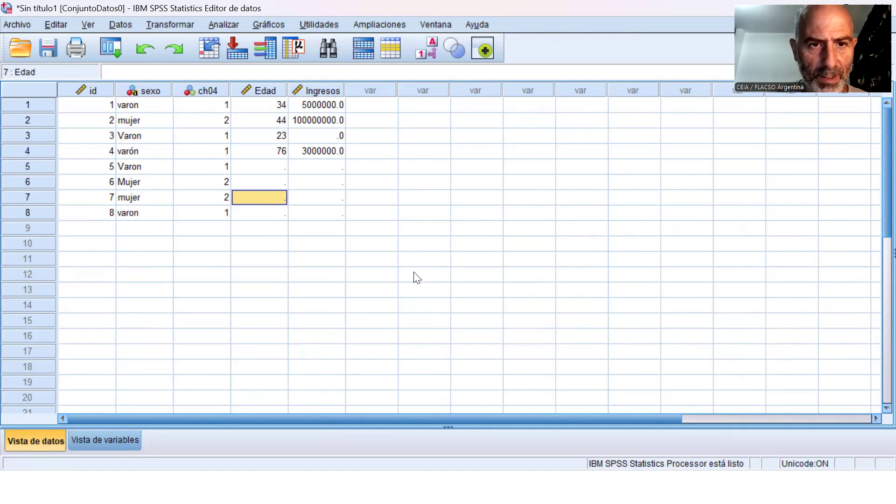
{"action": "type", "text": "43"}
{"action": "key", "text": "Return"}
{"action": "type", "text": "4"}
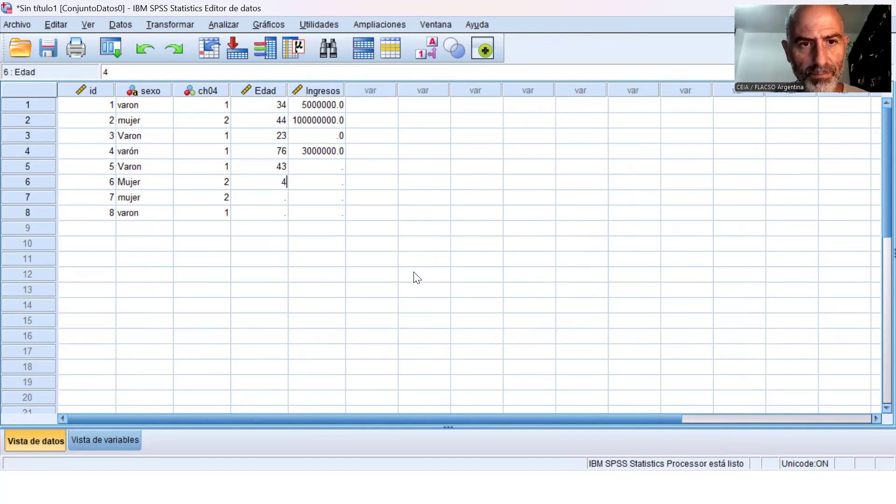
{"action": "key", "text": "Return"}
{"action": "type", "text": "56"}
{"action": "key", "text": "Return"}
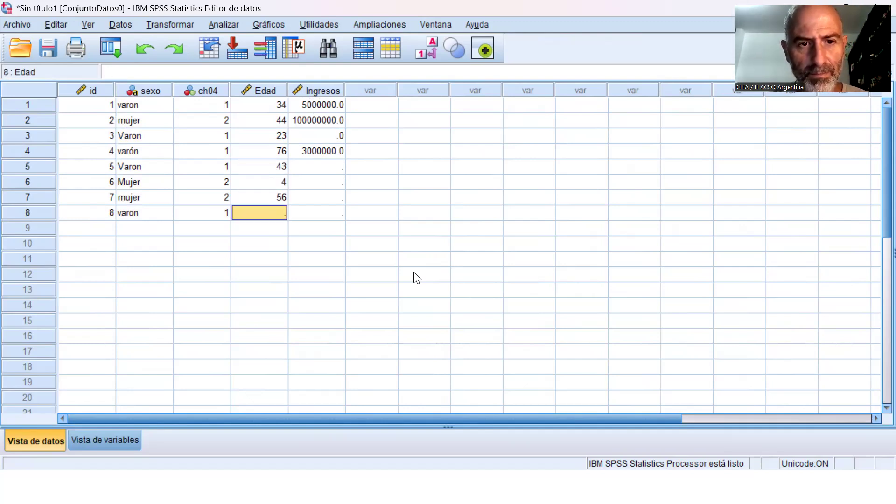
{"action": "type", "text": "43"}
{"action": "key", "text": "Tab"}
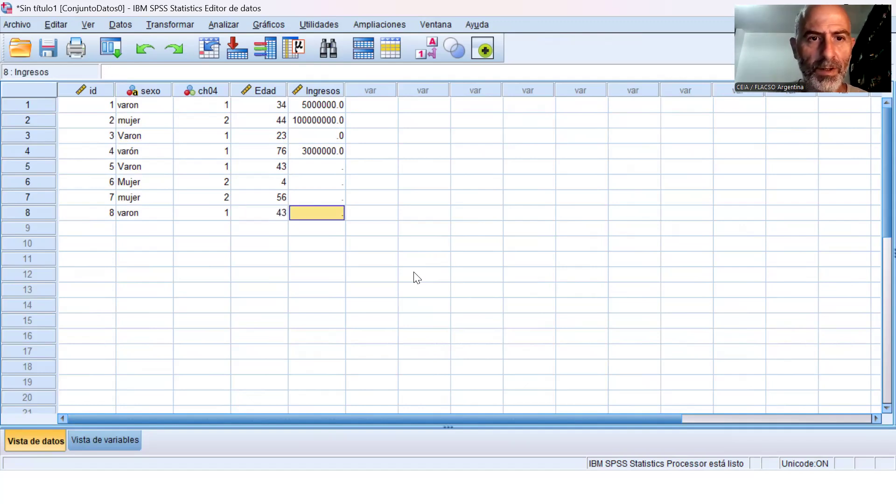
Fill in Ingresos for cases 5 to 8 with 4000000, 3600000, 5600000 and 3200000.
{"action": "key", "text": "Up"}
{"action": "key", "text": "Up"}
{"action": "key", "text": "Up"}
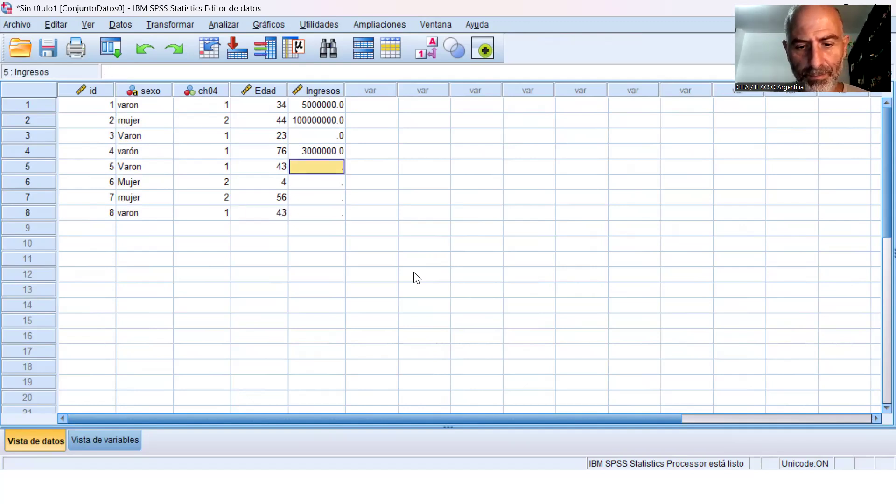
{"action": "type", "text": "4000000"}
{"action": "key", "text": "Return"}
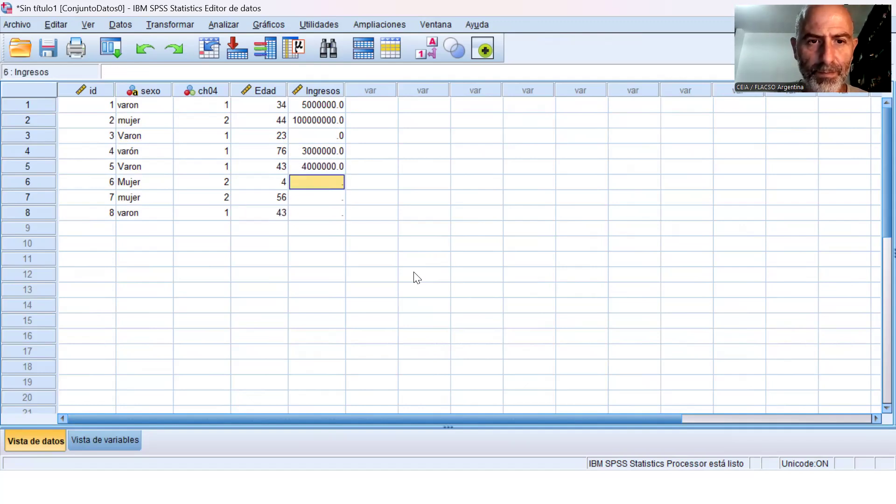
{"action": "type", "text": "3600000"}
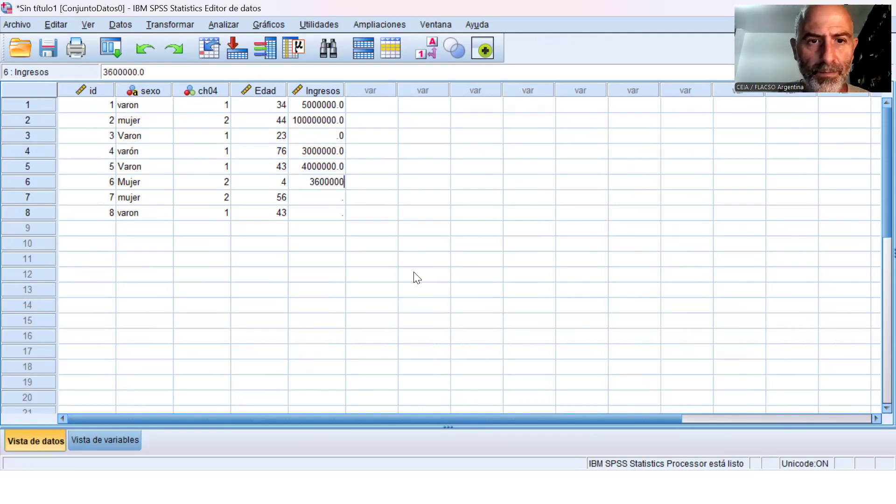
{"action": "key", "text": "Return"}
{"action": "type", "text": "5"}
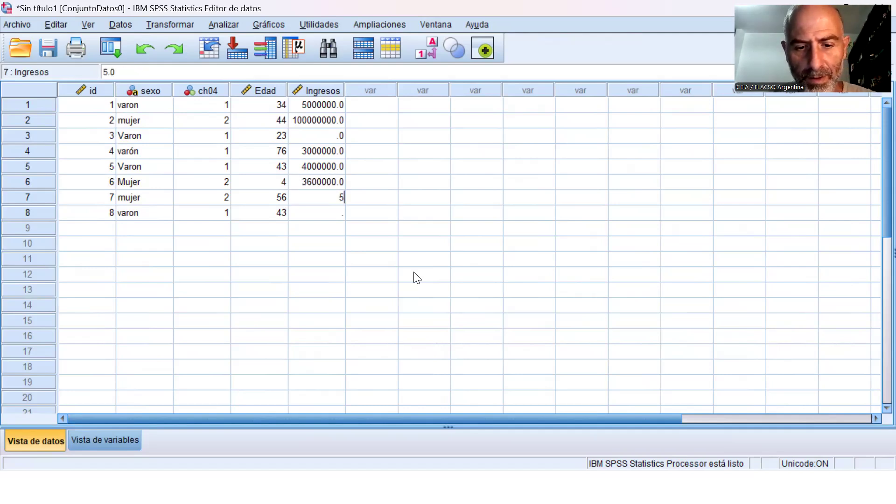
{"action": "type", "text": "600000"}
{"action": "key", "text": "Return"}
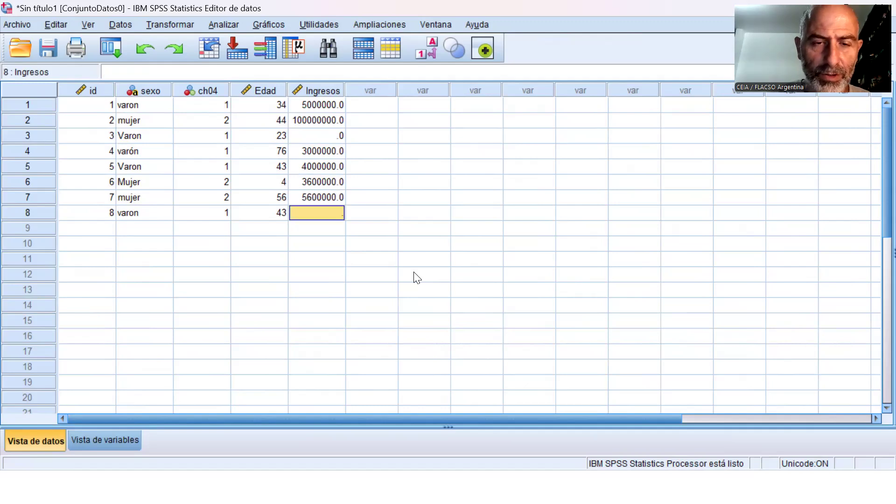
{"action": "type", "text": "200000"}
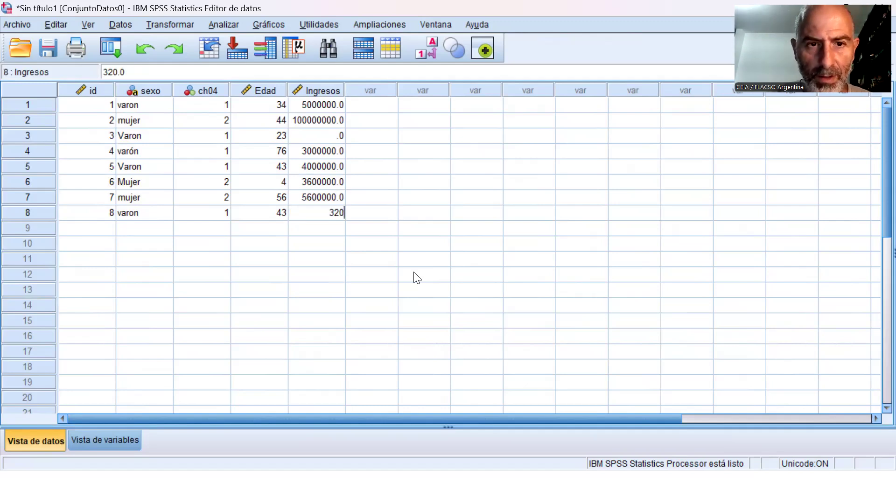
{"action": "key", "text": "Return"}
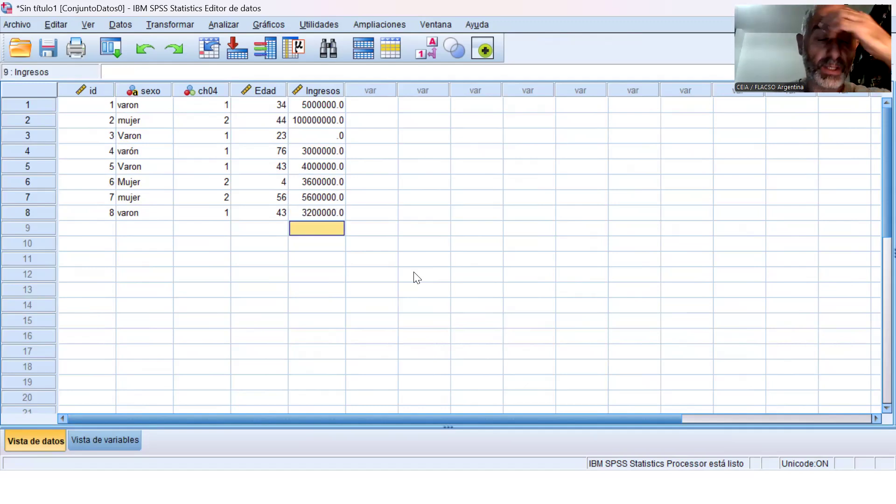
{"action": "key", "text": "Up"}
{"action": "key", "text": "Up"}
{"action": "key", "text": "Up"}
{"action": "key", "text": "Up"}
{"action": "key", "text": "Up"}
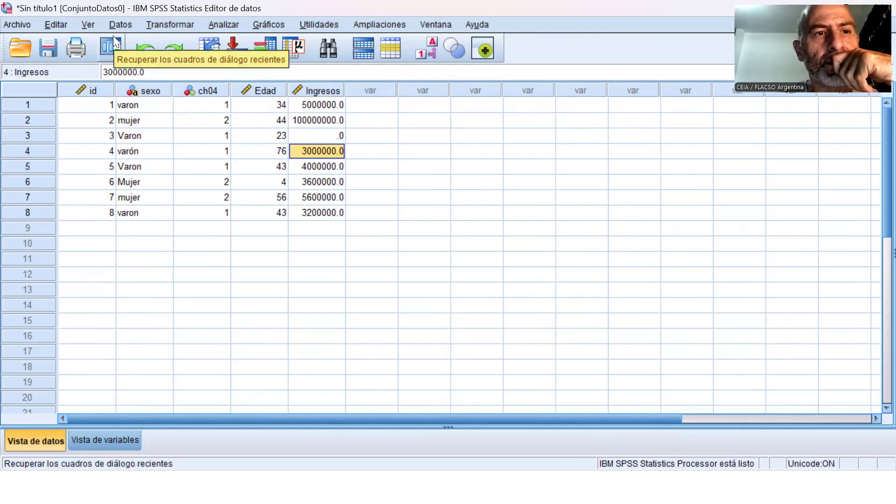
Run a Frecuencias analysis with frequency tables for the variables sexo and ch04 and view the output tables.
{"action": "left_click", "coordinate": [217, 24]}
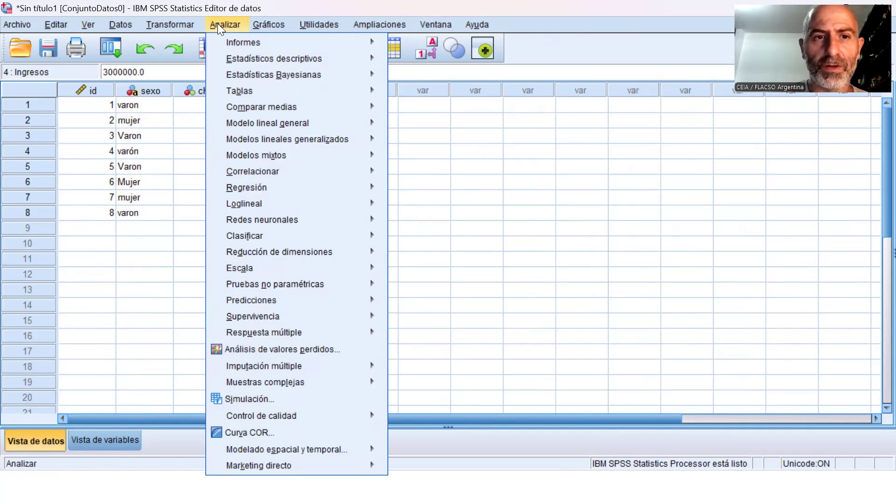
{"action": "mouse_move", "coordinate": [250, 58]}
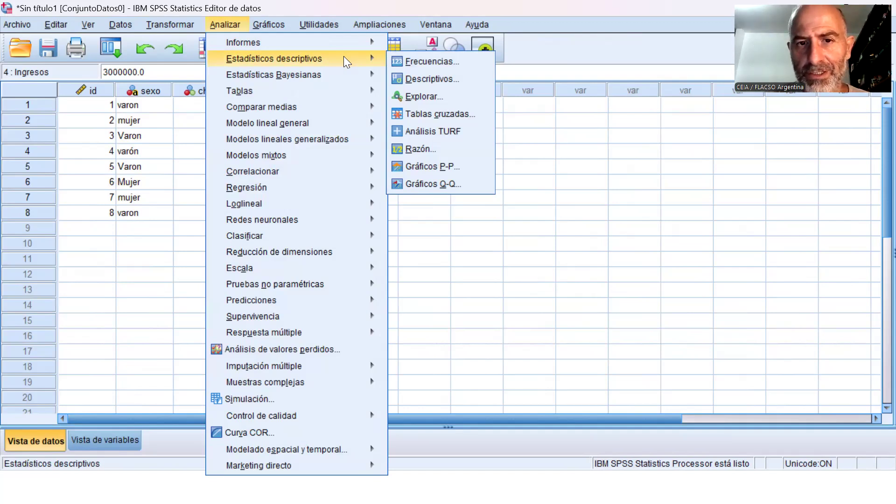
{"action": "left_click", "coordinate": [431, 65]}
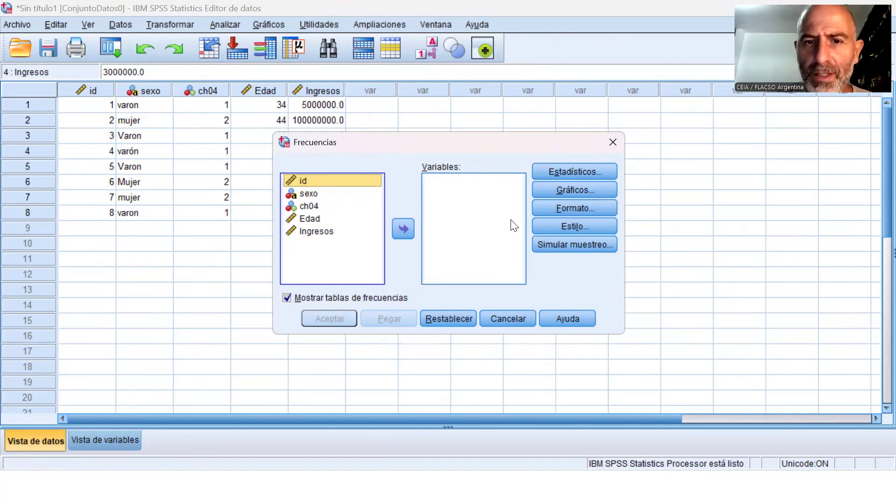
{"action": "left_click", "coordinate": [313, 191]}
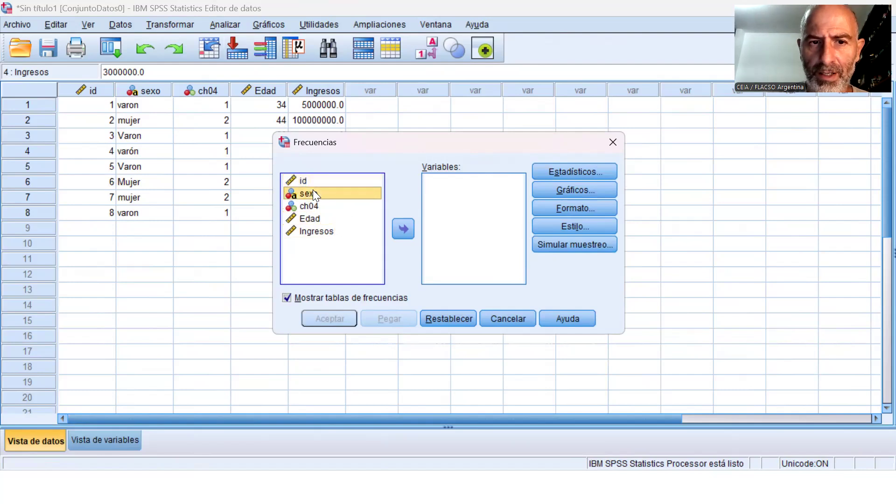
{"action": "left_click", "coordinate": [401, 227]}
{"action": "left_click", "coordinate": [329, 195]}
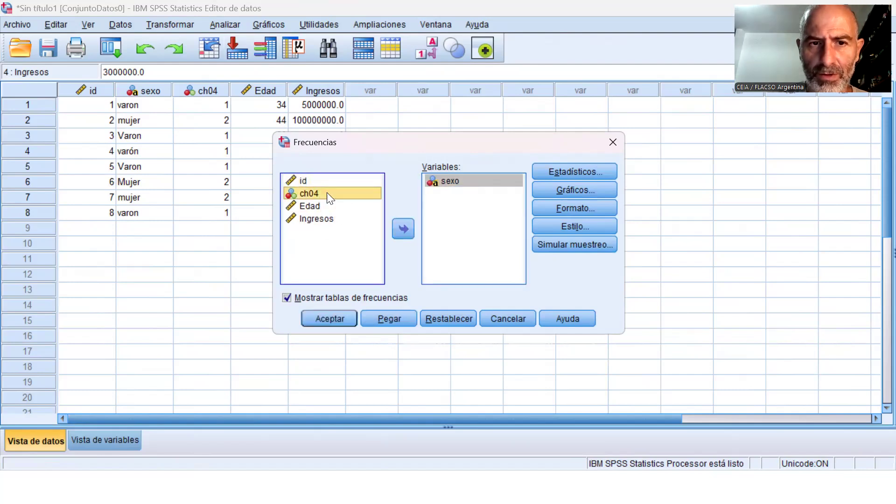
{"action": "left_click", "coordinate": [404, 221]}
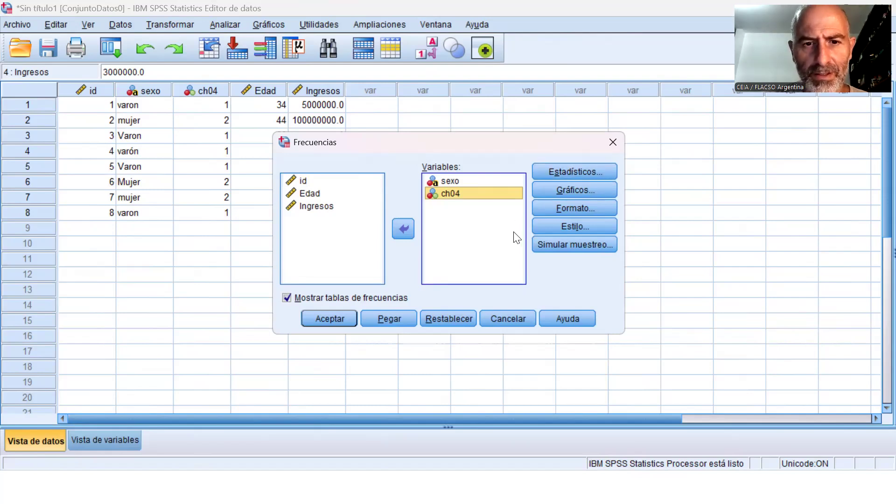
{"action": "left_click", "coordinate": [340, 315]}
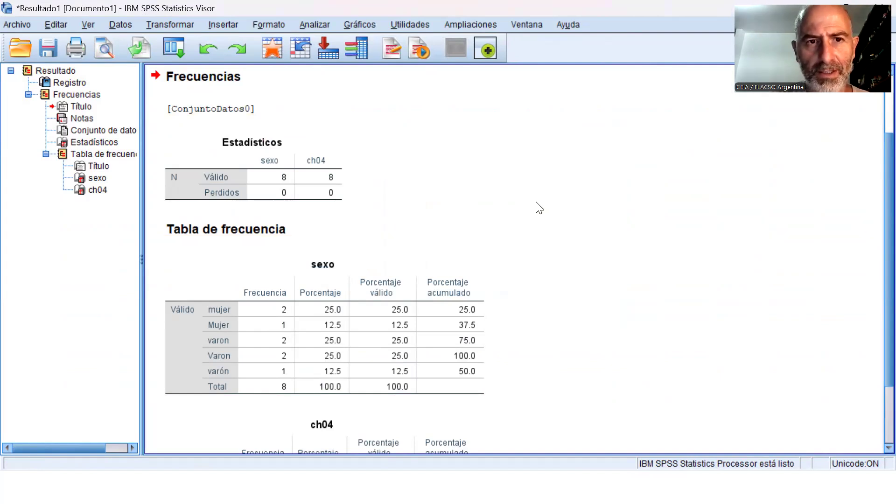
{"action": "scroll", "coordinate": [567, 219], "scroll_direction": "down", "scroll_amount": 3}
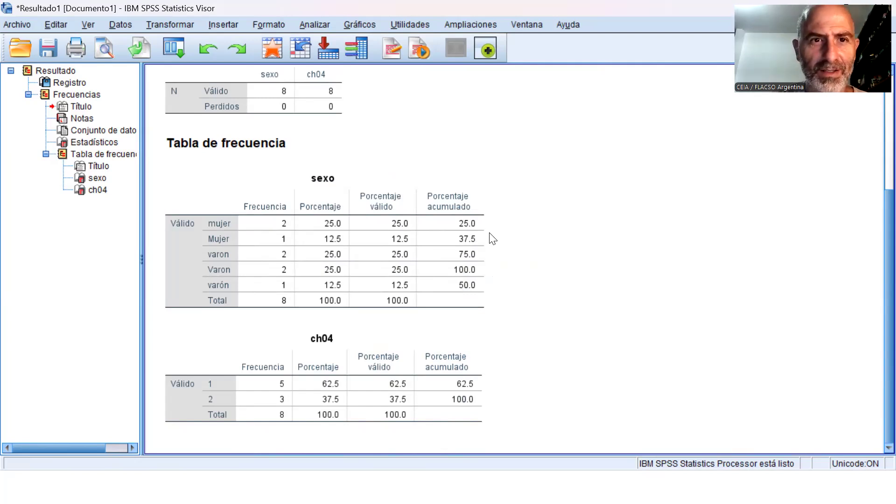
Paste the Frecuencias command for sexo and ch04 into a syntax file instead of running it.
{"action": "left_click", "coordinate": [308, 22]}
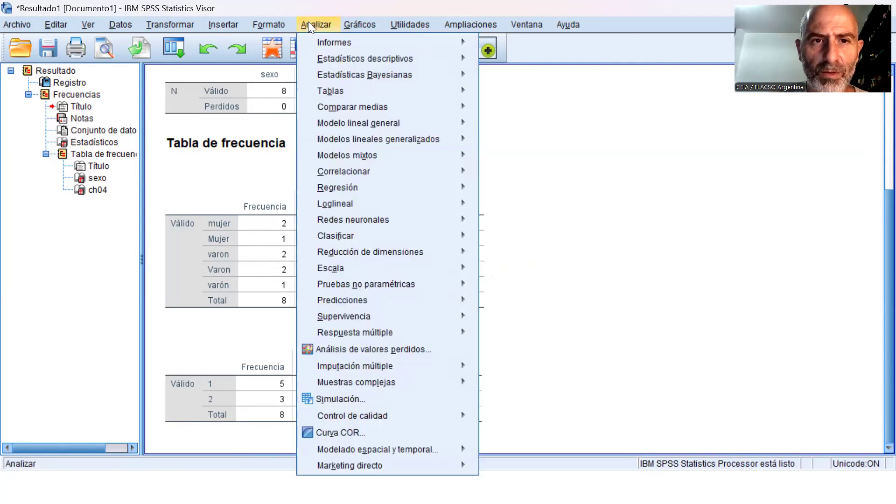
{"action": "mouse_move", "coordinate": [344, 63]}
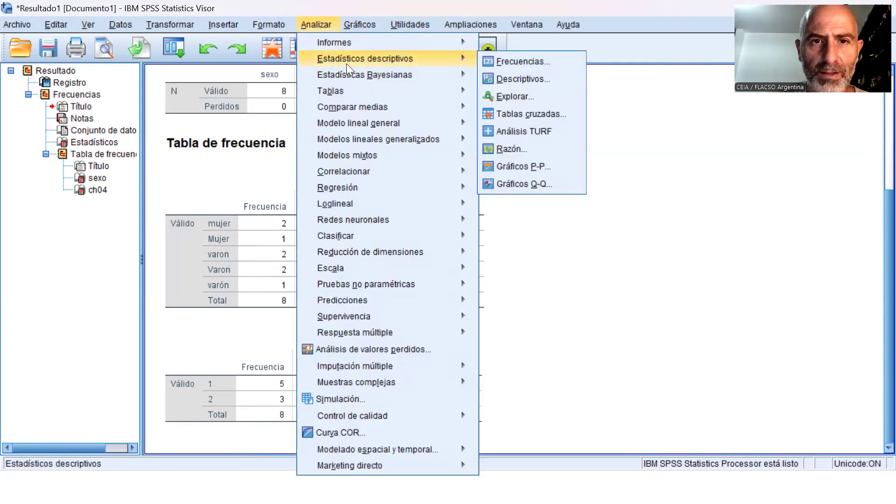
{"action": "left_click", "coordinate": [512, 60]}
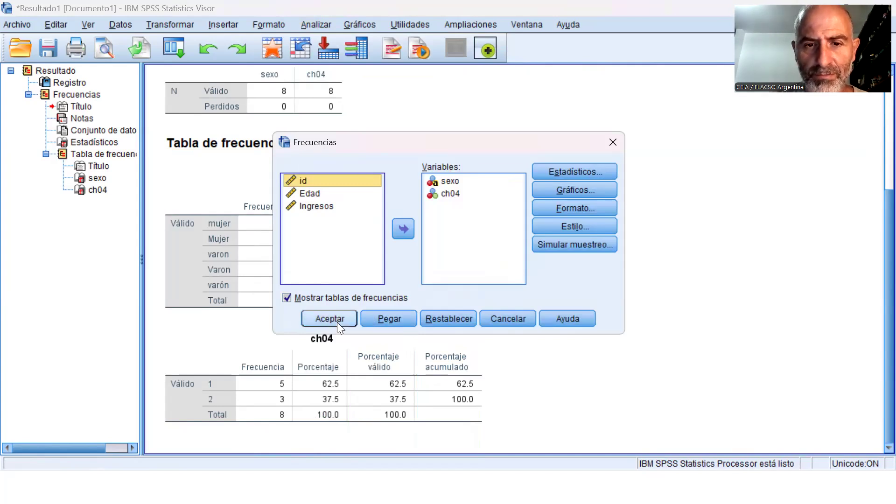
{"action": "left_click", "coordinate": [390, 319]}
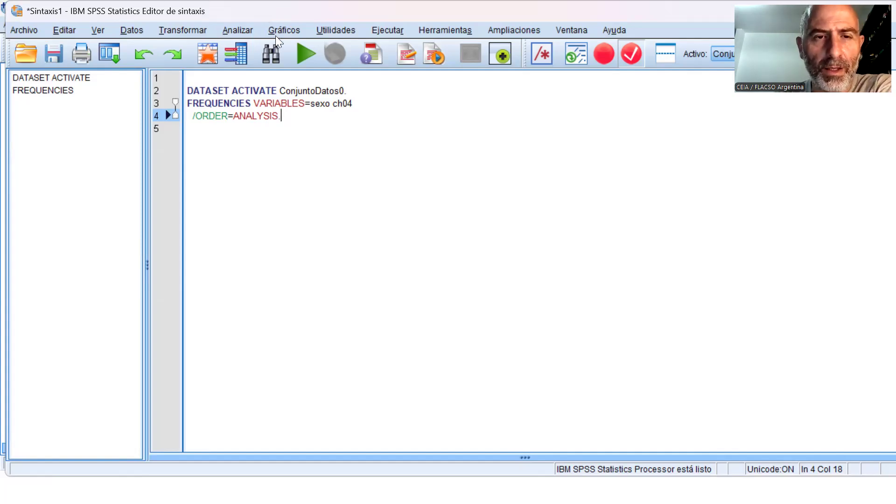
{"action": "left_click", "coordinate": [248, 36]}
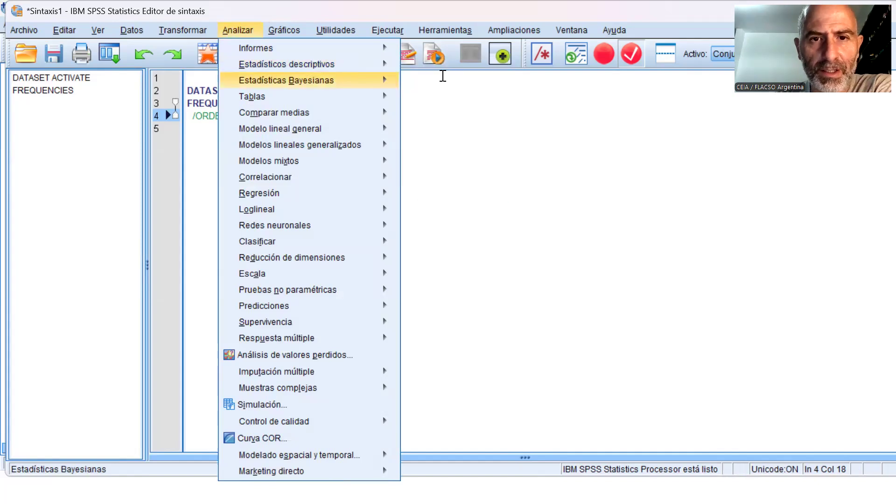
{"action": "mouse_move", "coordinate": [327, 80]}
{"action": "mouse_move", "coordinate": [280, 306]}
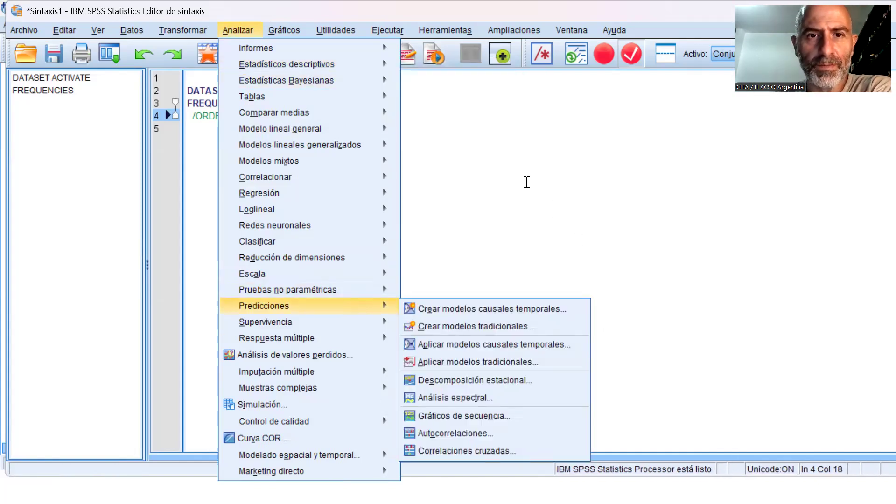
{"action": "left_click", "coordinate": [527, 182]}
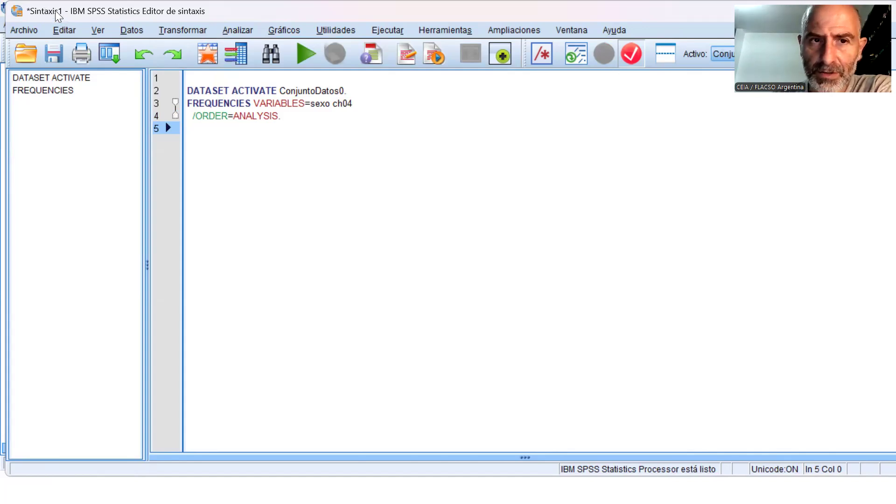
Run the pasted DATASET ACTIVATE and FREQUENCIES syntax, and compare the sexo and ch04 tables of both runs in the output.
{"action": "left_click_drag", "start_coordinate": [187, 89], "coordinate": [290, 136]}
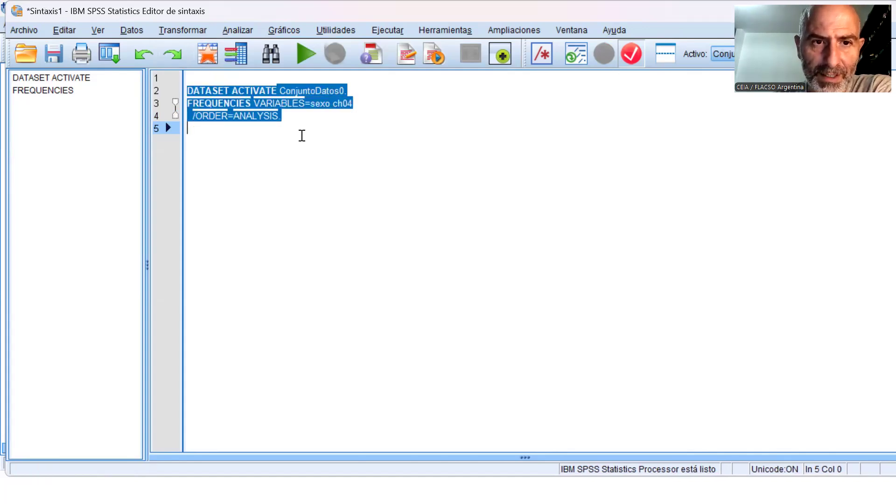
{"action": "left_click", "coordinate": [306, 54]}
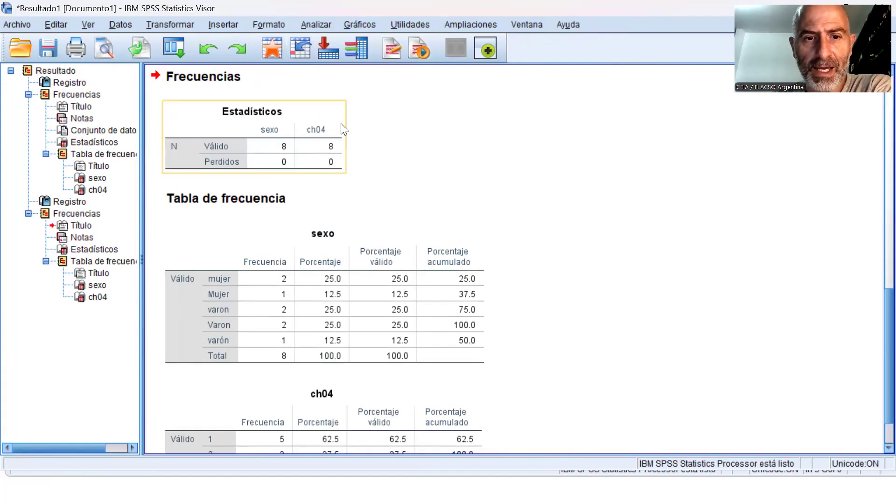
{"action": "left_click", "coordinate": [95, 186]}
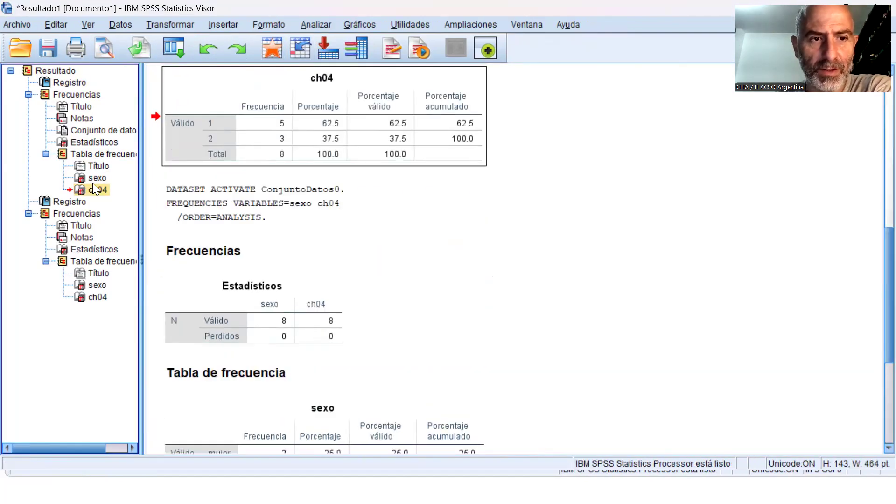
{"action": "left_click", "coordinate": [98, 286]}
{"action": "left_click", "coordinate": [95, 298]}
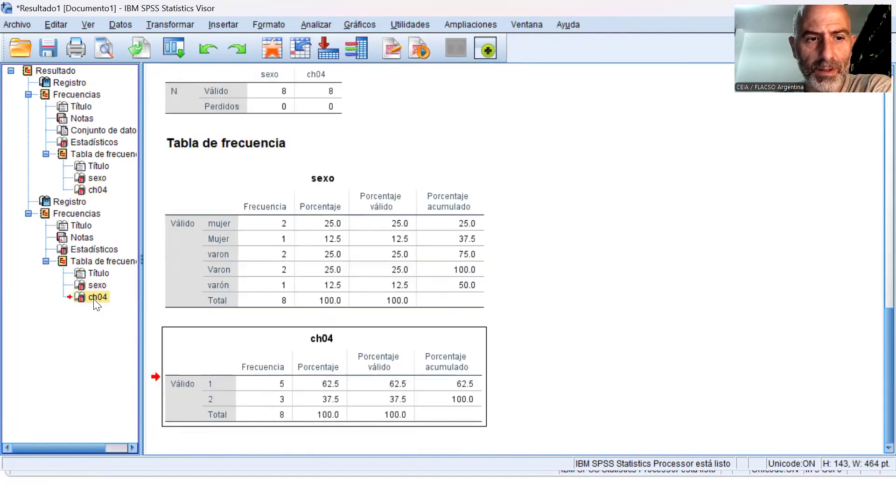
{"action": "left_click", "coordinate": [96, 182]}
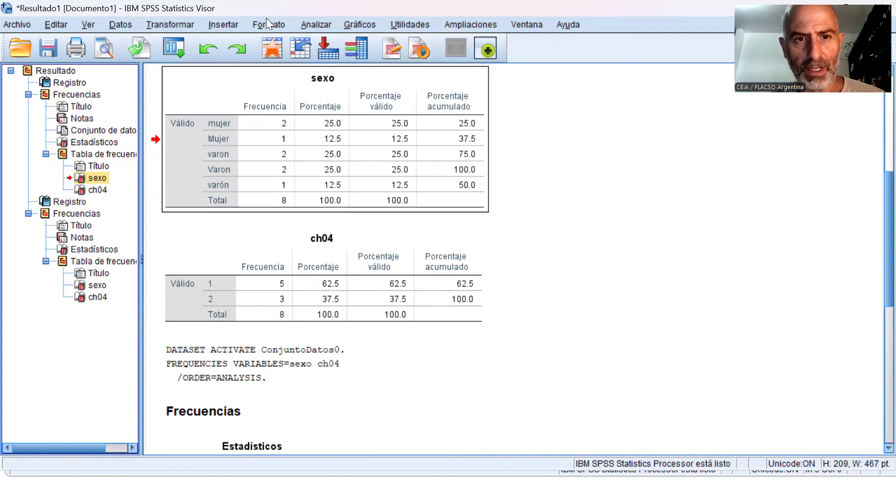
{"action": "key", "text": "alt+Tab"}
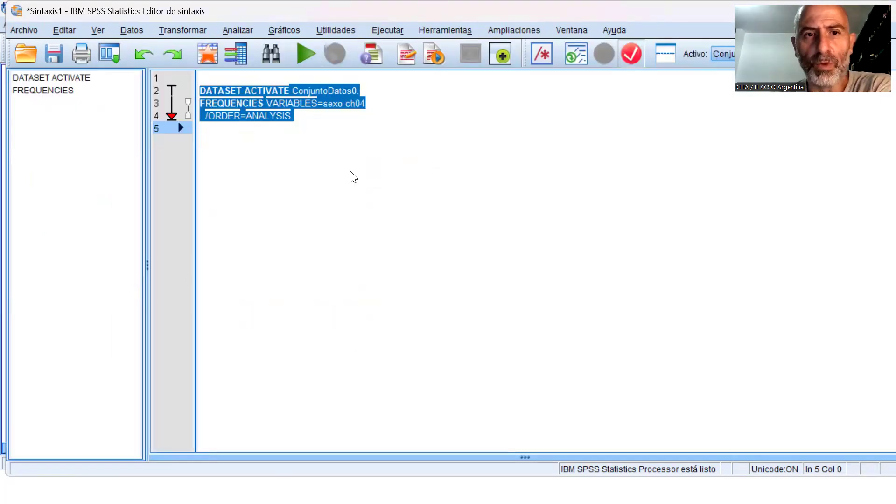
{"action": "left_click", "coordinate": [352, 176]}
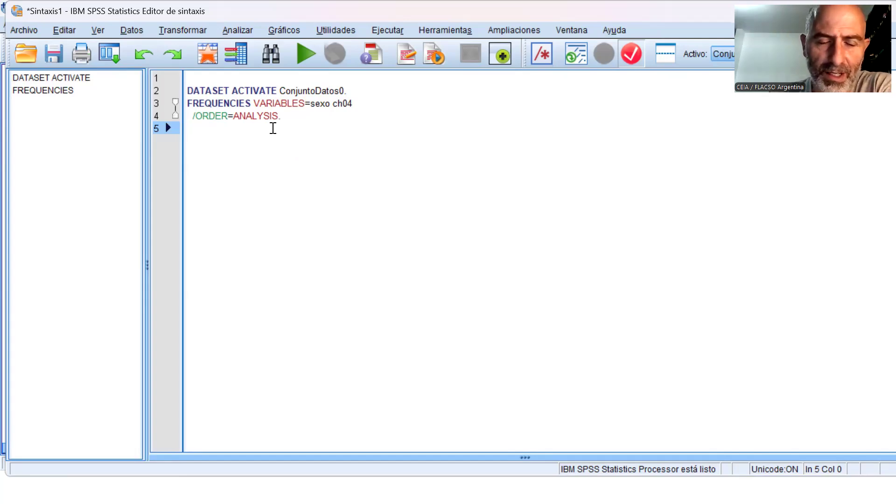
{"action": "left_click", "coordinate": [244, 33]}
{"action": "mouse_move", "coordinate": [159, 32]}
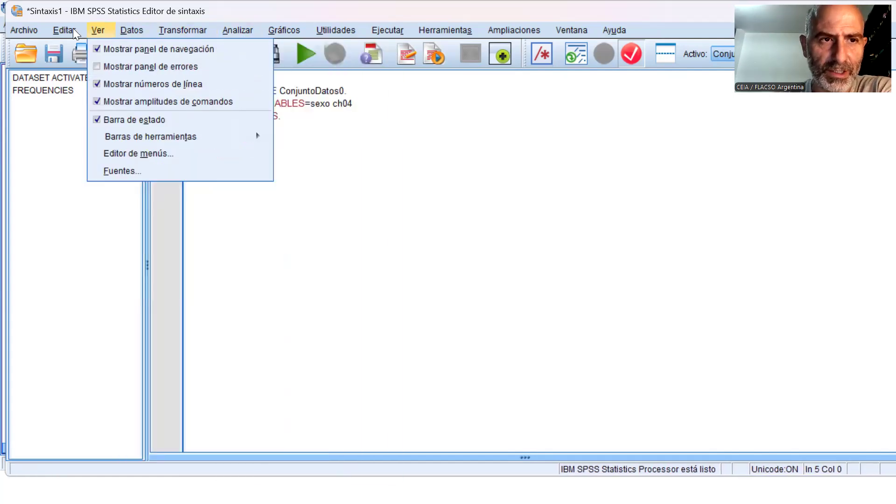
{"action": "mouse_move", "coordinate": [238, 30]}
{"action": "mouse_move", "coordinate": [252, 97]}
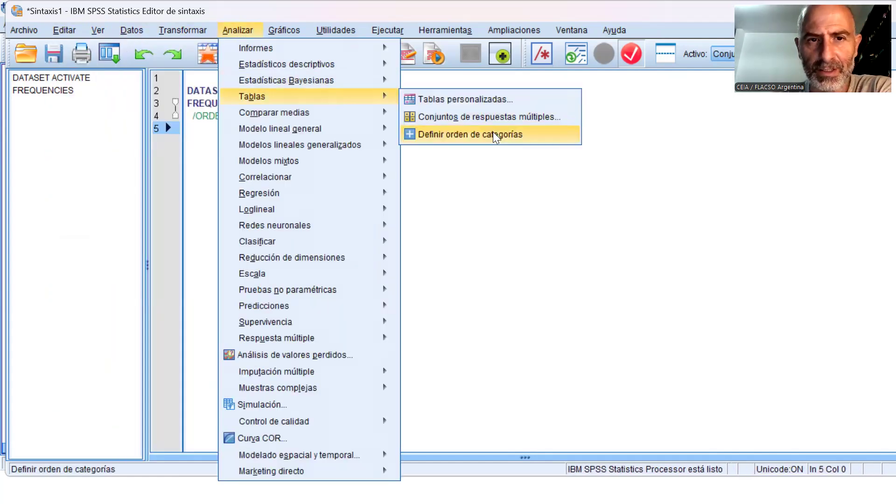
{"action": "left_click", "coordinate": [493, 134]}
{"action": "left_click", "coordinate": [513, 478]}
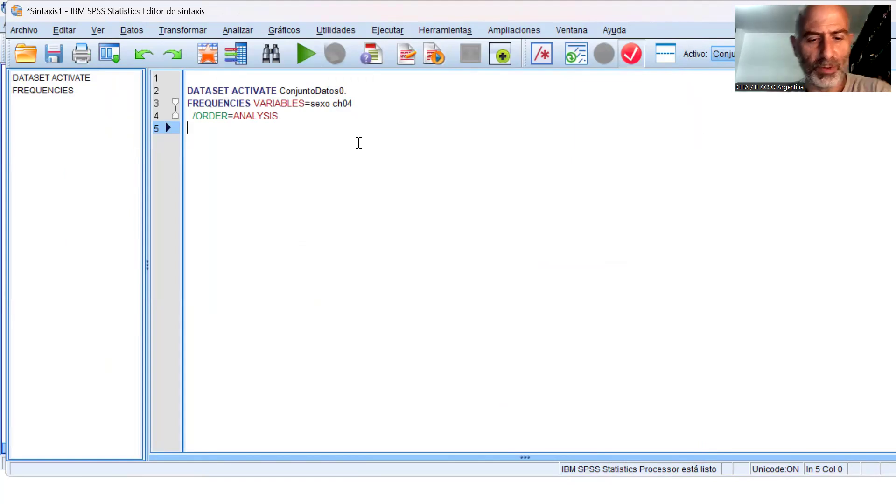
Return to the data editor and start saving the dataset under a new name in the CursoSPSS folder's Clase 1 subfolder.
{"action": "key", "text": "alt+Tab"}
{"action": "key", "text": "alt+Tab"}
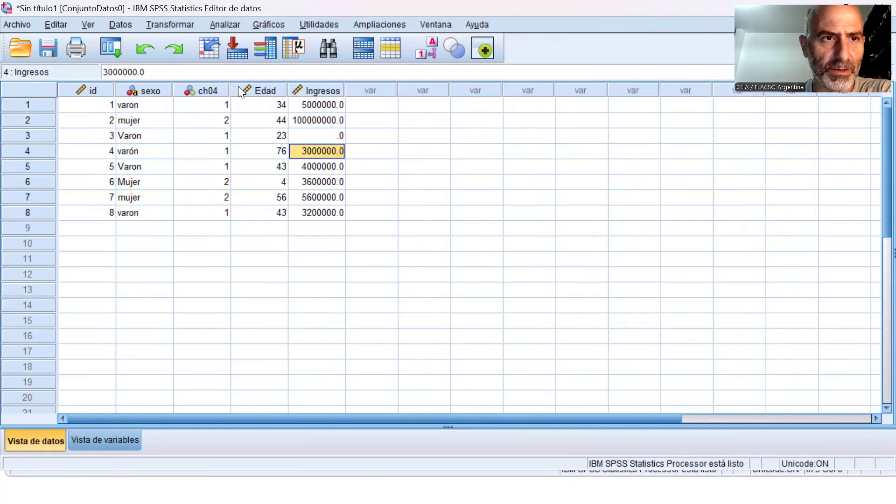
{"action": "mouse_move", "coordinate": [238, 86]}
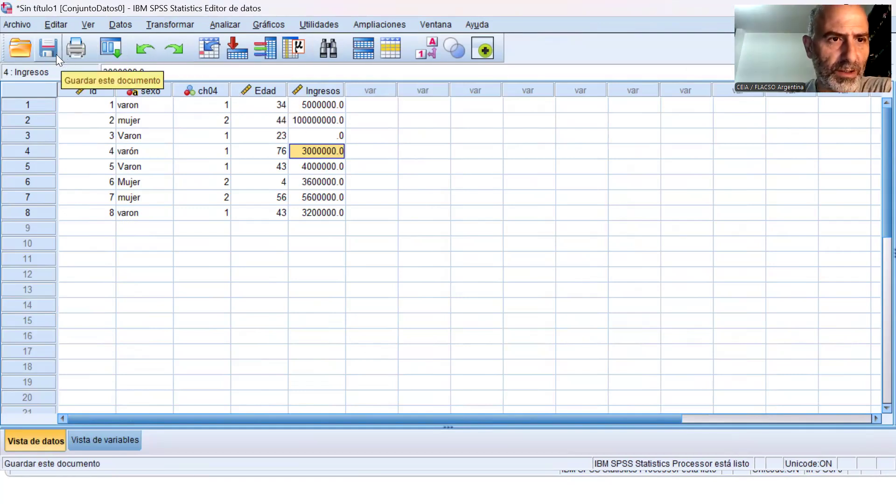
{"action": "left_click", "coordinate": [18, 26]}
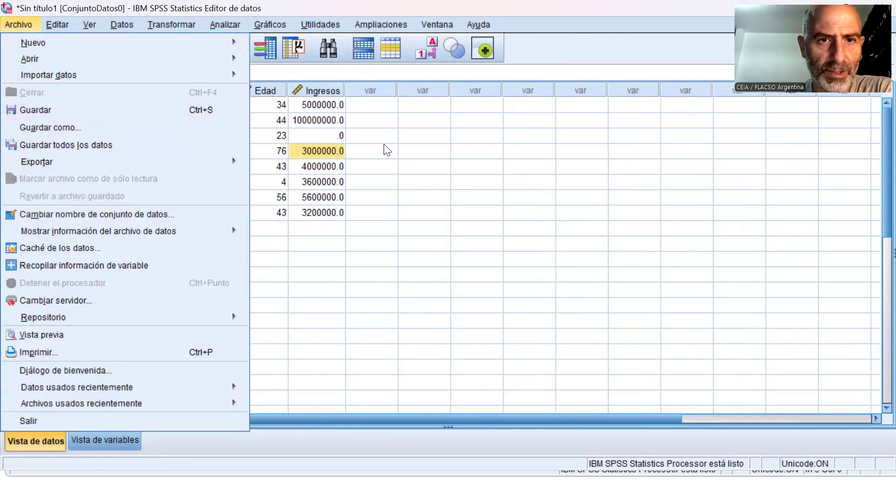
{"action": "left_click", "coordinate": [64, 129]}
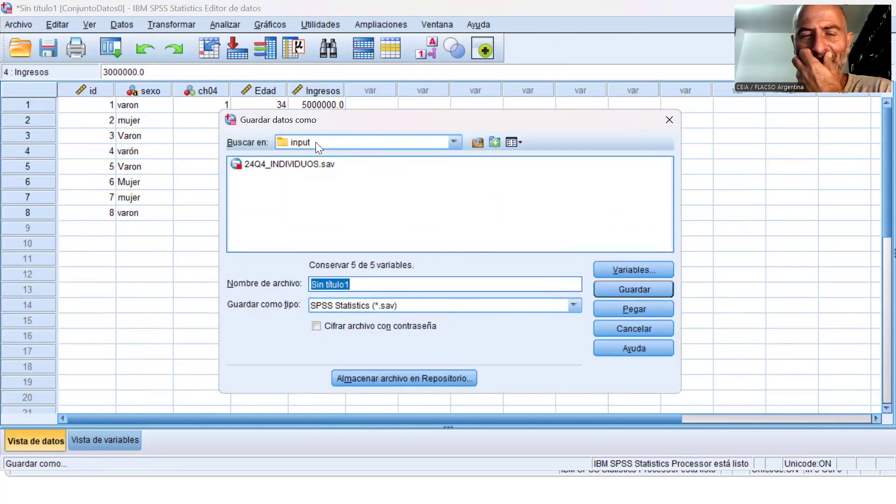
{"action": "left_click", "coordinate": [472, 143]}
{"action": "left_click", "coordinate": [472, 143]}
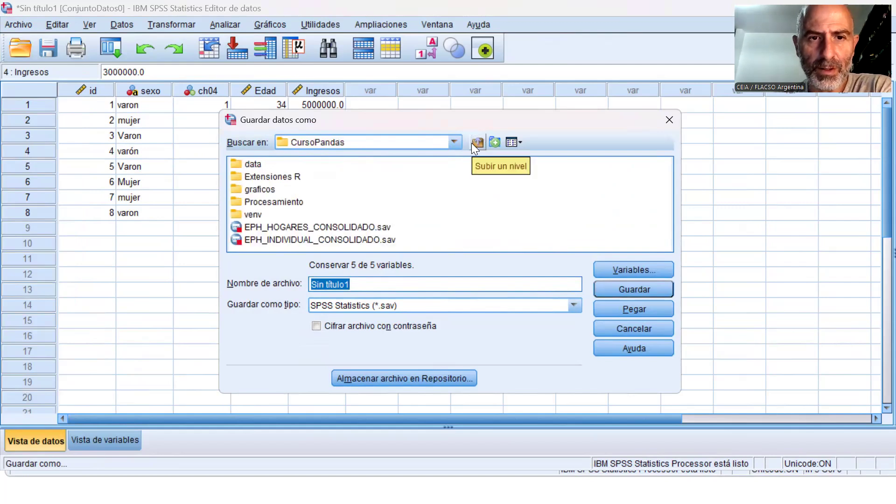
{"action": "left_click", "coordinate": [471, 143]}
{"action": "double_click", "coordinate": [278, 229]}
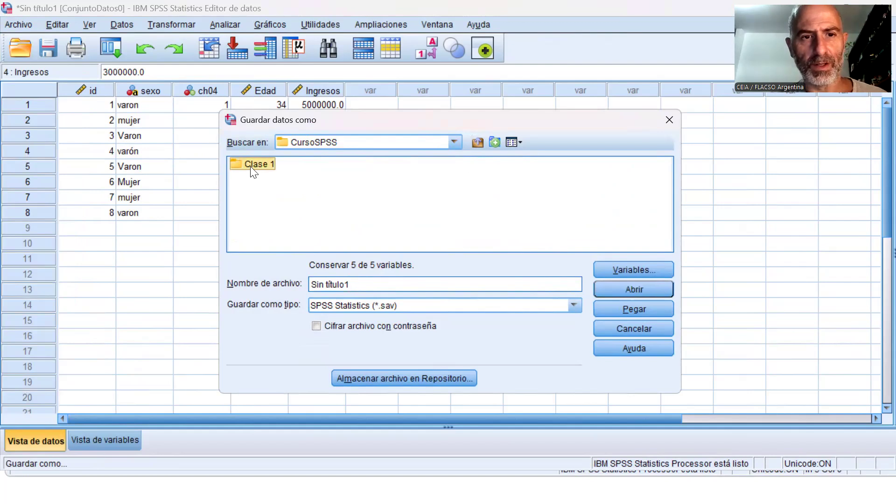
{"action": "double_click", "coordinate": [254, 165]}
Name the data file "Base de prueba" and save it in the Clase 1 folder.
{"action": "left_click_drag", "start_coordinate": [351, 285], "coordinate": [265, 278]}
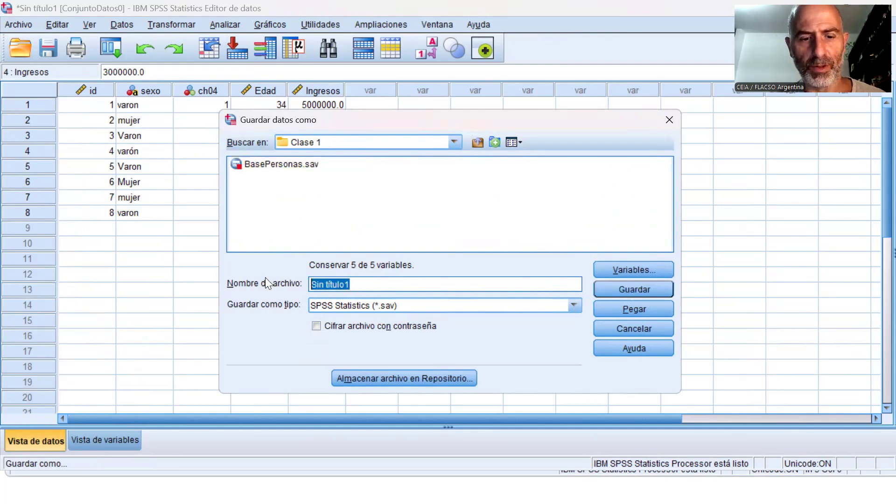
{"action": "type", "text": "Base"}
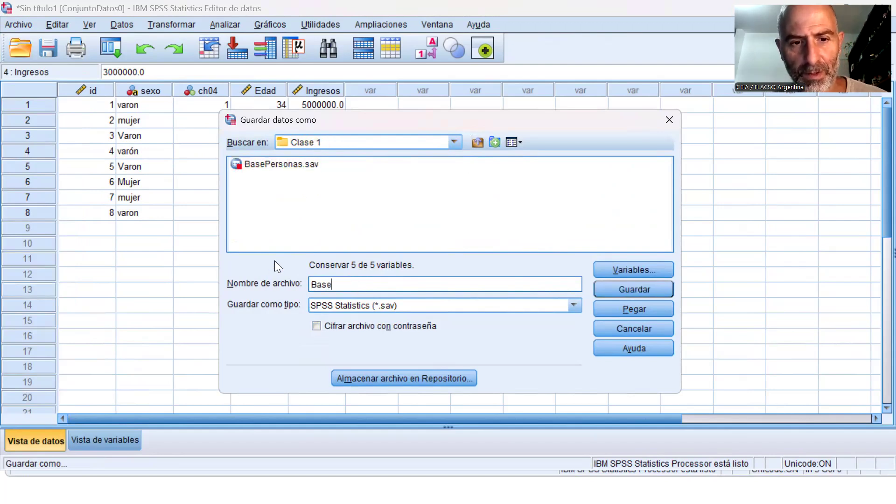
{"action": "type", "text": " de pr"}
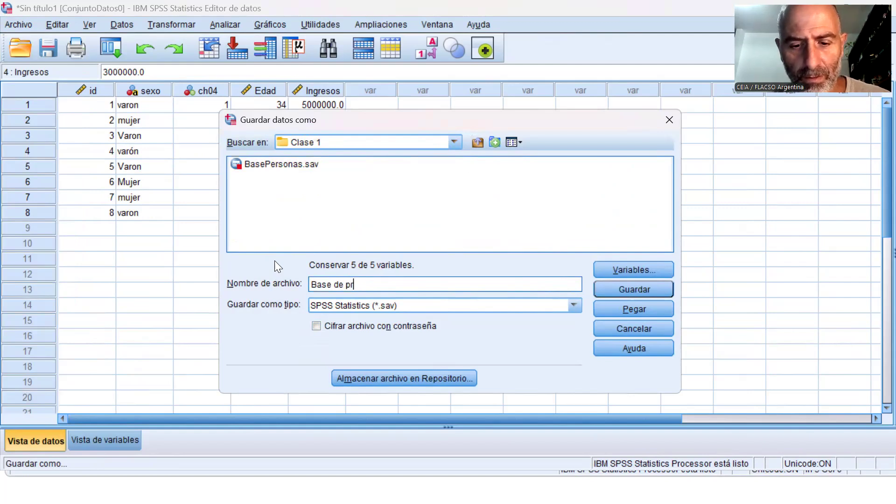
{"action": "type", "text": "ueba"}
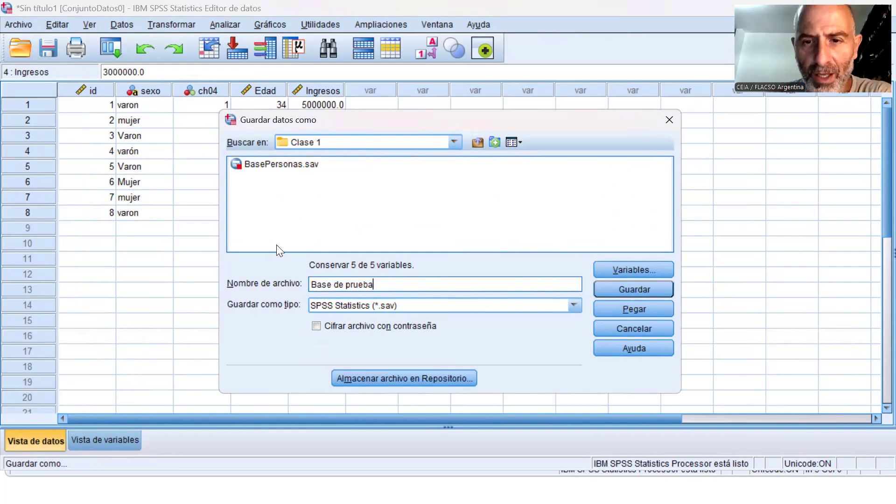
{"action": "left_click", "coordinate": [626, 295]}
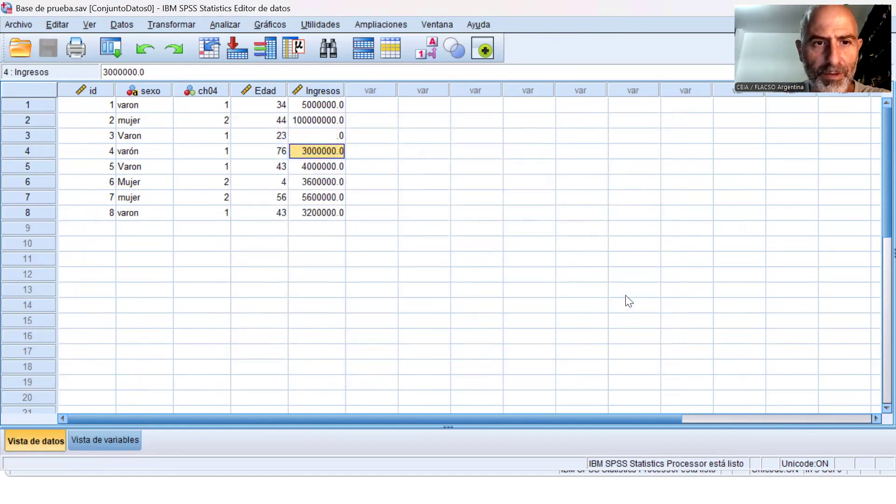
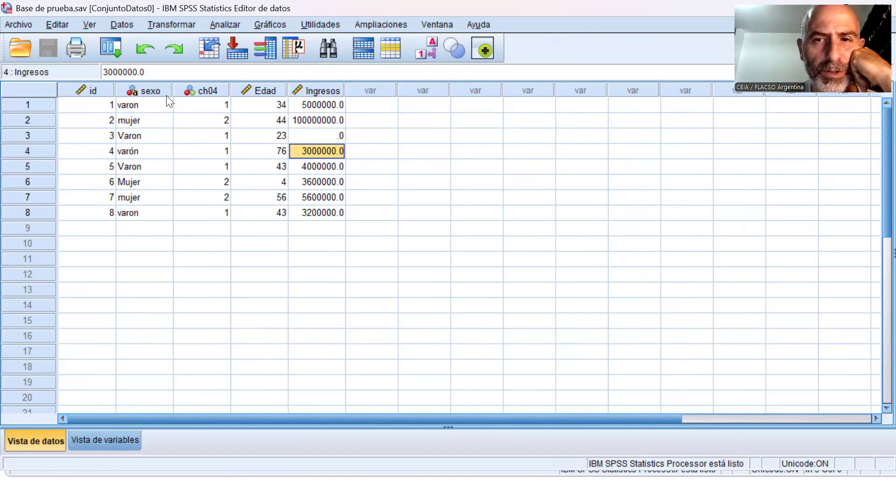
Open the data file BasePersonas.sav from the Clase 1 folder.
{"action": "left_click", "coordinate": [23, 24]}
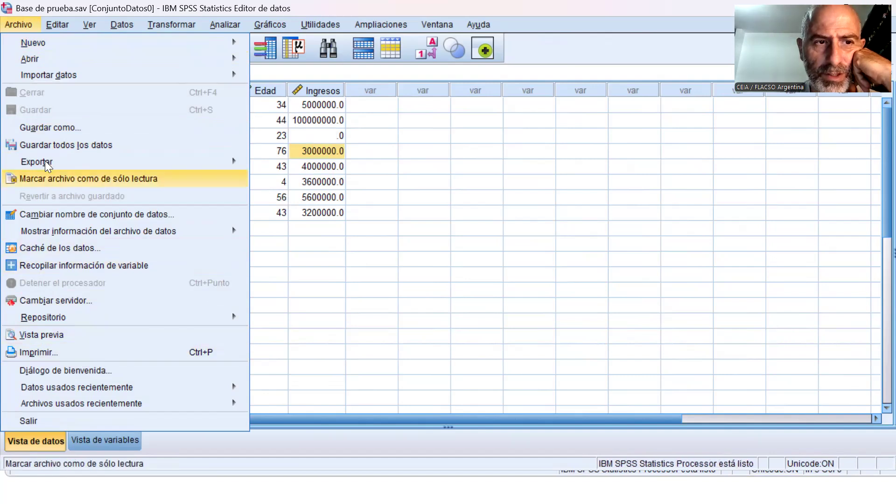
{"action": "mouse_move", "coordinate": [70, 60]}
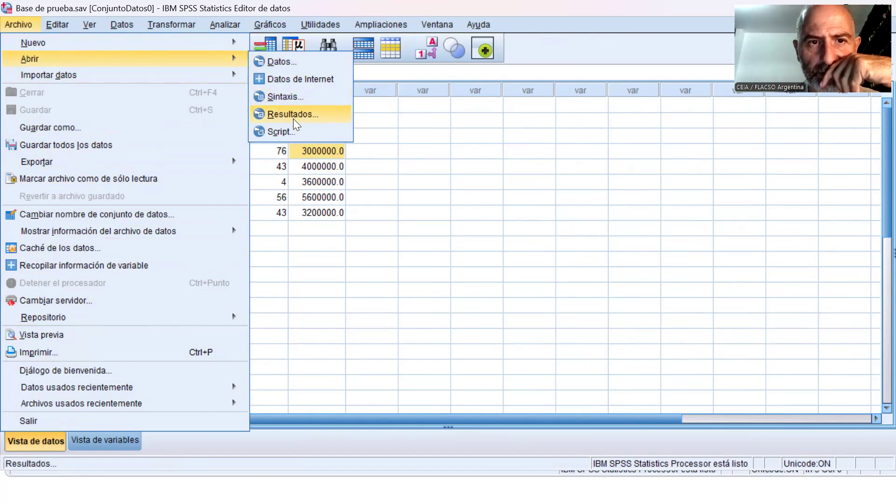
{"action": "left_click", "coordinate": [287, 62]}
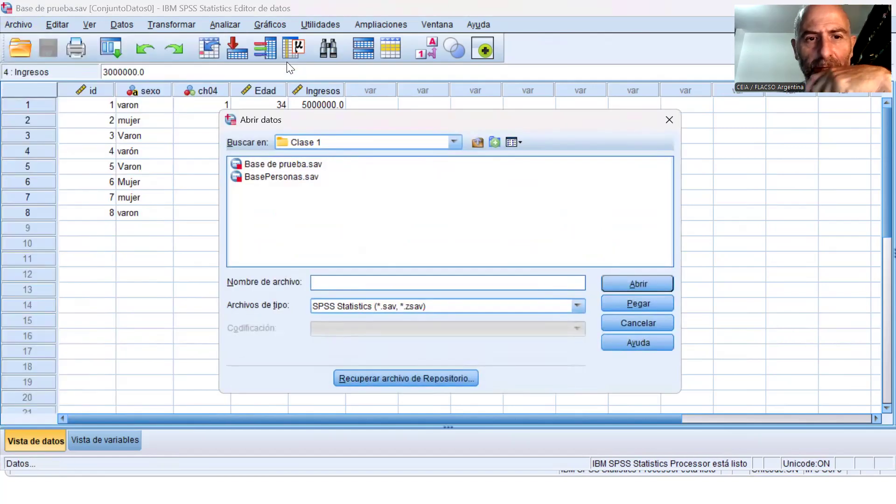
{"action": "left_click", "coordinate": [294, 178]}
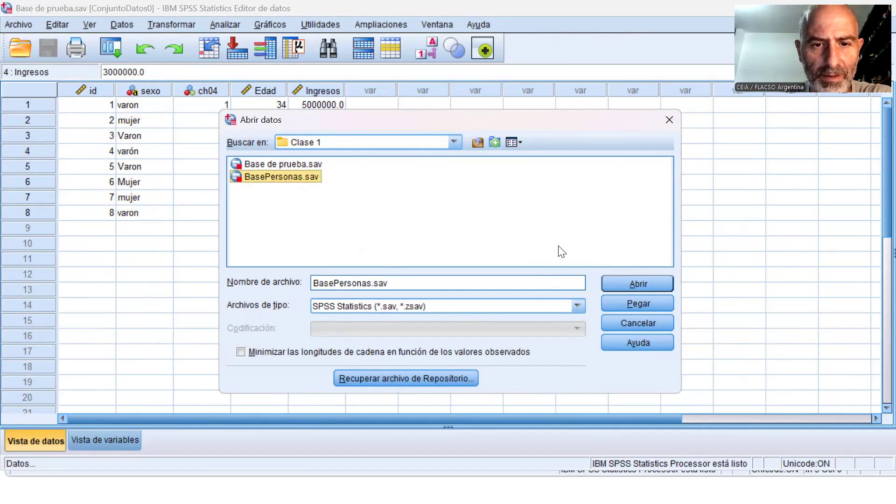
{"action": "left_click", "coordinate": [620, 283]}
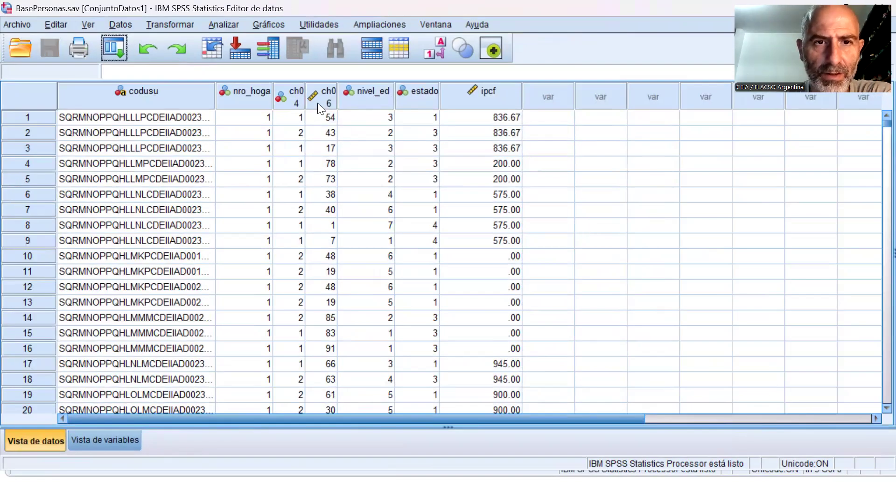
Widen the ch04, ch06 and codusu columns so that their headings and codes display in full.
{"action": "left_click_drag", "start_coordinate": [306, 96], "coordinate": [363, 93]}
{"action": "left_click_drag", "start_coordinate": [421, 95], "coordinate": [473, 88]}
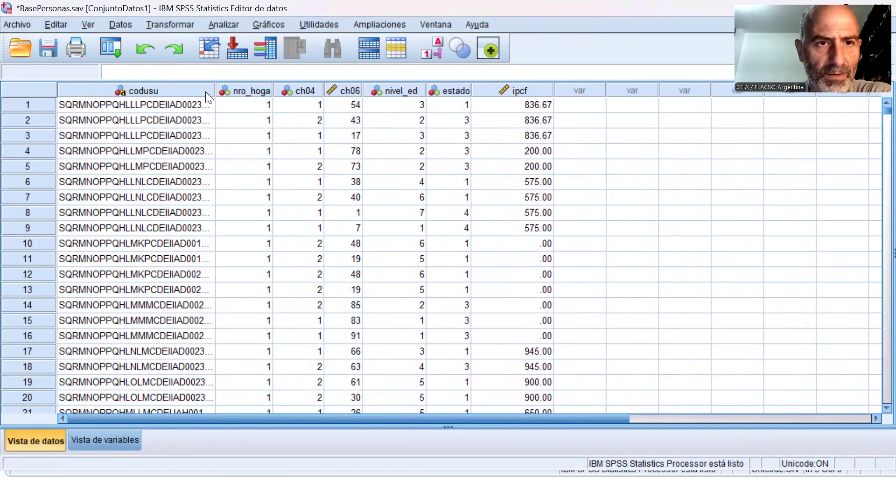
{"action": "left_click_drag", "start_coordinate": [216, 87], "coordinate": [253, 84]}
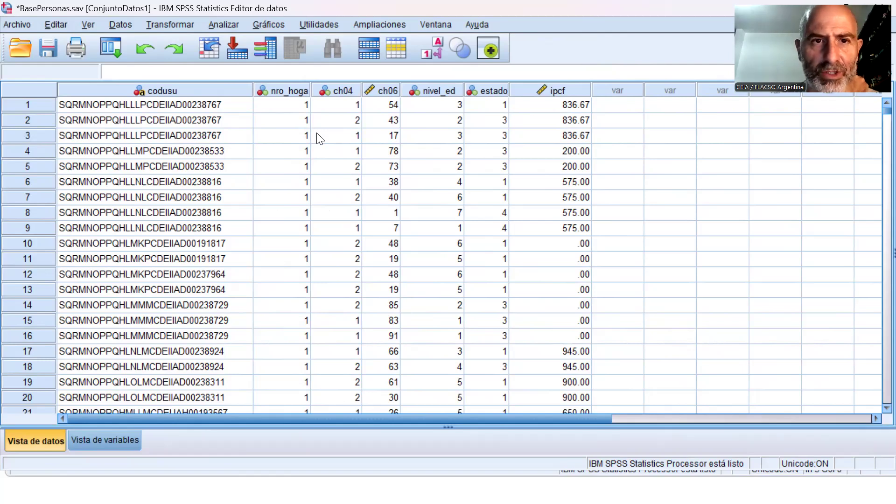
Set up a Tablas cruzadas analysis with nivel_ed in the rows and ch04 in the columns.
{"action": "left_click", "coordinate": [227, 26]}
{"action": "mouse_move", "coordinate": [244, 57]}
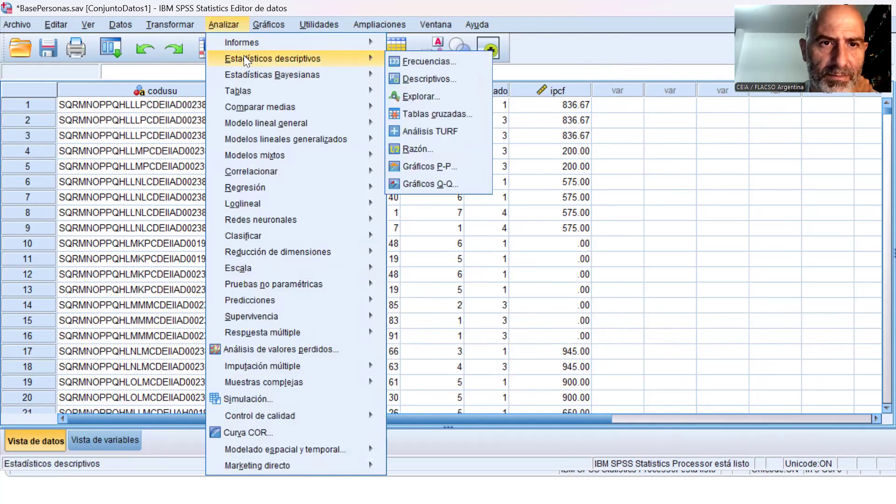
{"action": "left_click", "coordinate": [455, 114]}
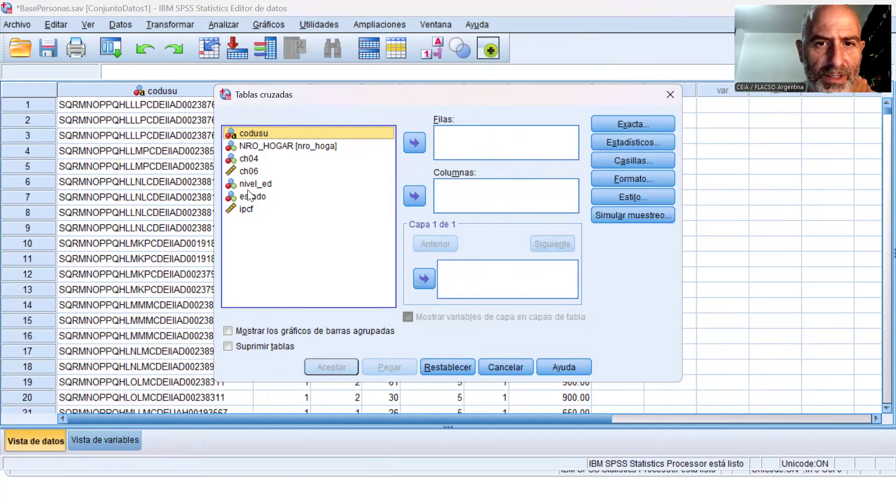
{"action": "left_click", "coordinate": [254, 159]}
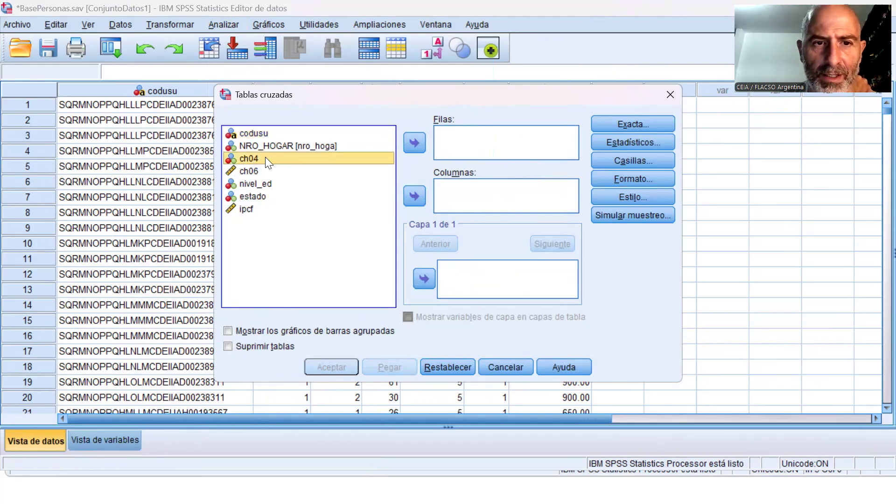
{"action": "left_click", "coordinate": [415, 196]}
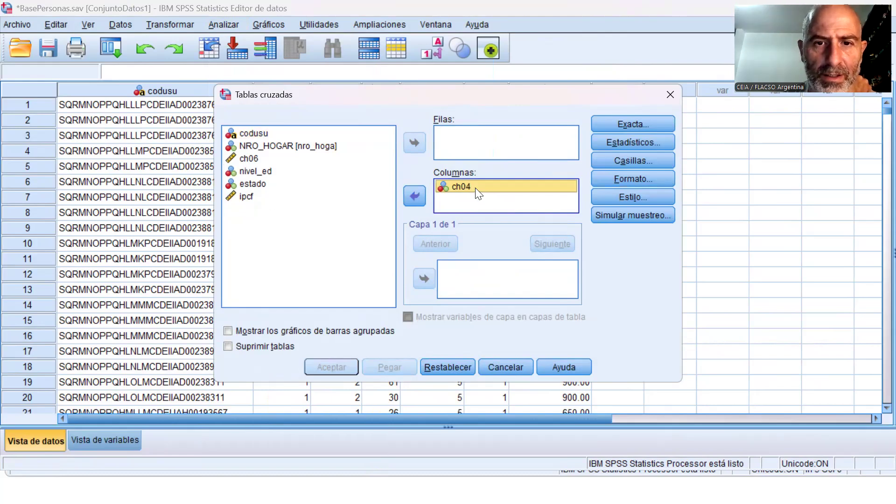
{"action": "left_click", "coordinate": [265, 173]}
{"action": "left_click", "coordinate": [414, 143]}
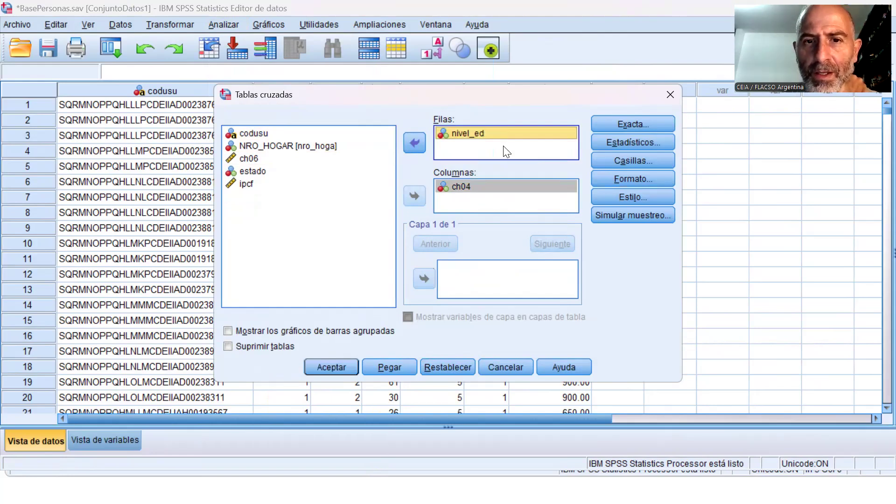
Leave the crosstab statistics unselected, add column percentages to the cells, and run the nivel_ed by ch04 table.
{"action": "left_click", "coordinate": [632, 142]}
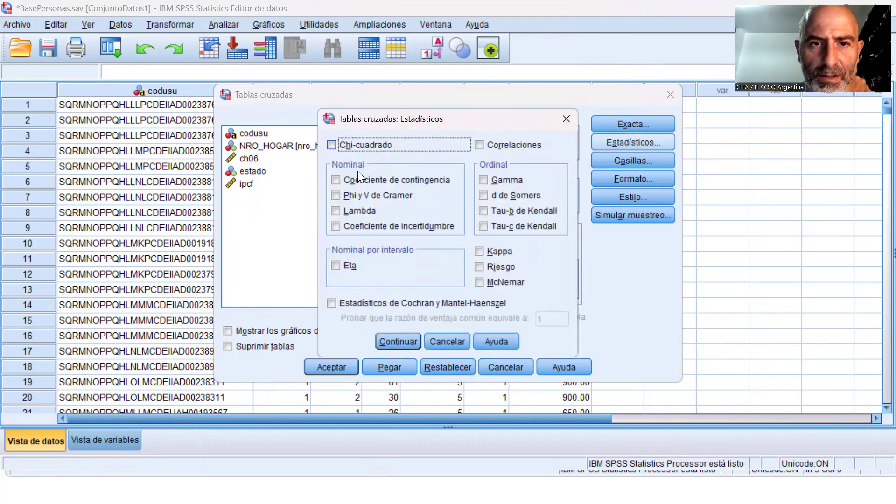
{"action": "left_click", "coordinate": [455, 342]}
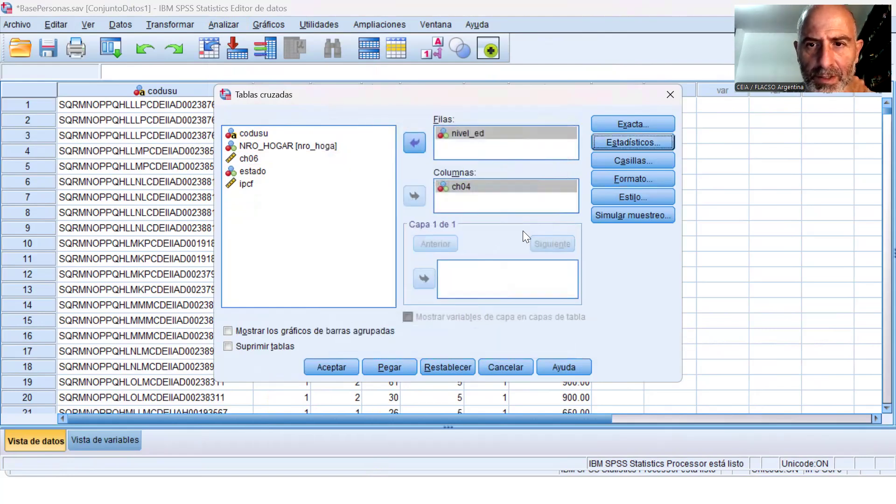
{"action": "left_click", "coordinate": [602, 162]}
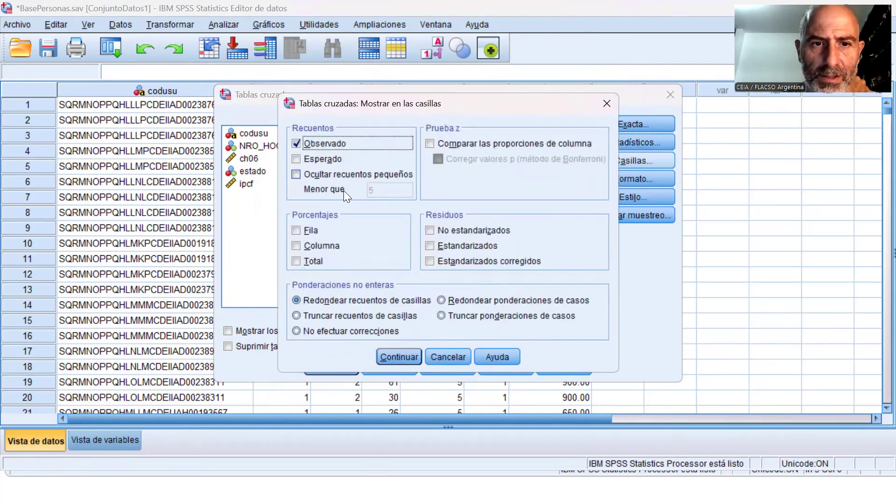
{"action": "left_click", "coordinate": [330, 244]}
{"action": "left_click", "coordinate": [409, 354]}
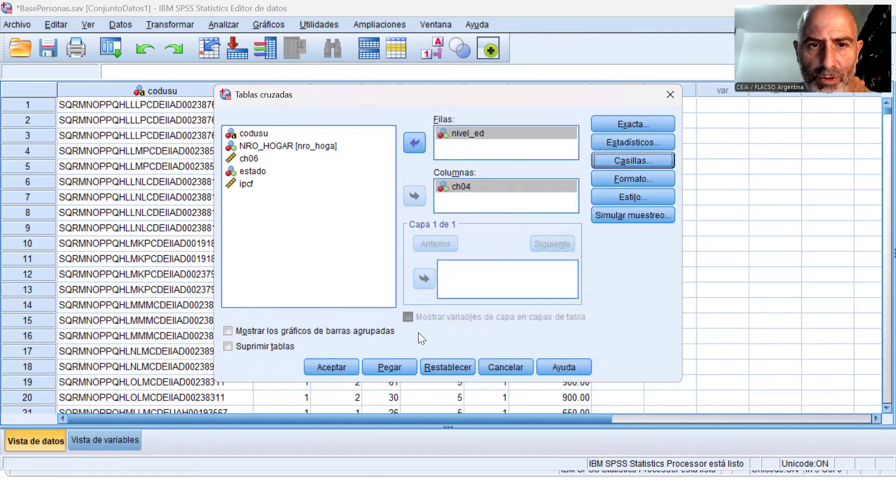
{"action": "left_click", "coordinate": [339, 366]}
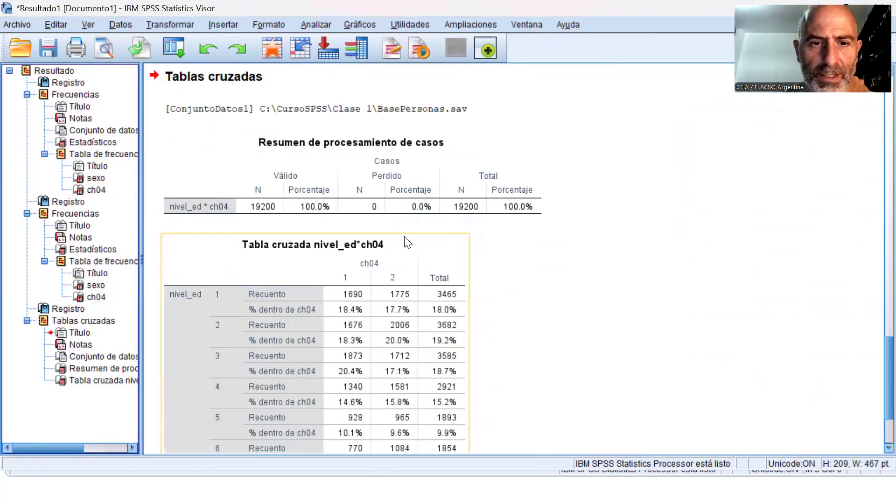
{"action": "scroll", "coordinate": [570, 304], "scroll_direction": "down", "scroll_amount": 3}
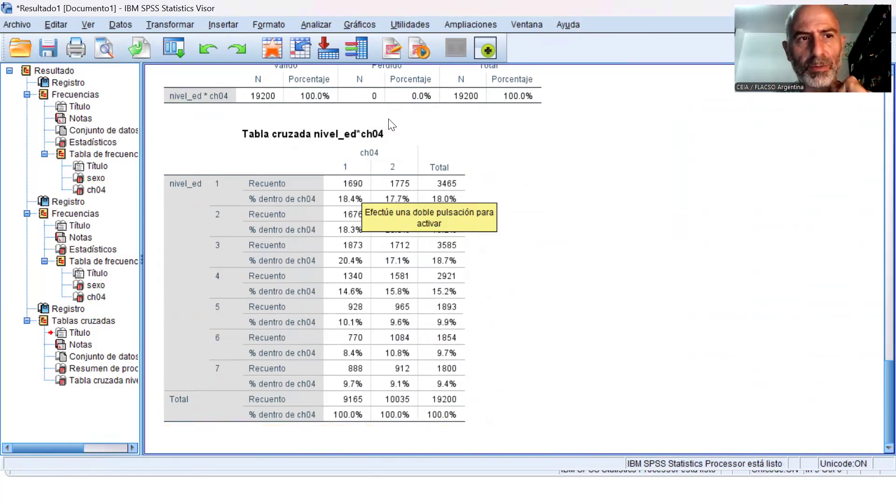
Start opening another data file and filter the Clase 1 folder for Excel files (*.xls, *.xlsx, *.xlsm).
{"action": "left_click", "coordinate": [19, 29]}
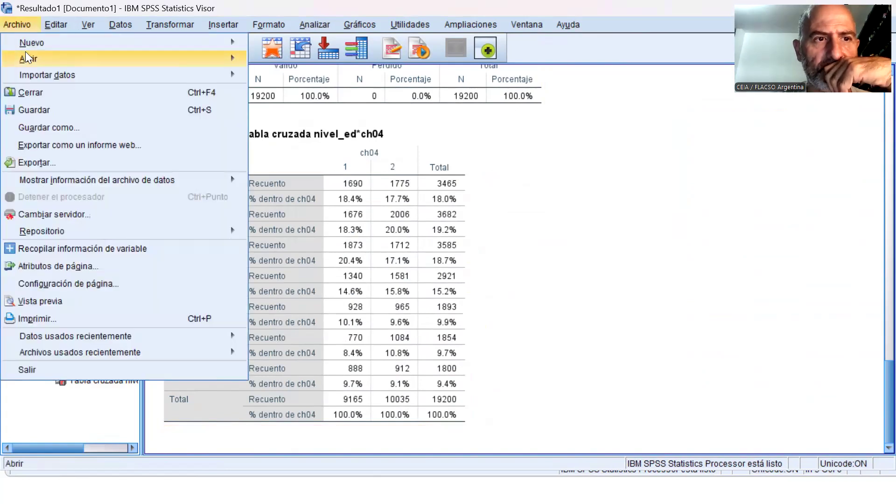
{"action": "mouse_move", "coordinate": [112, 59]}
{"action": "left_click", "coordinate": [271, 60]}
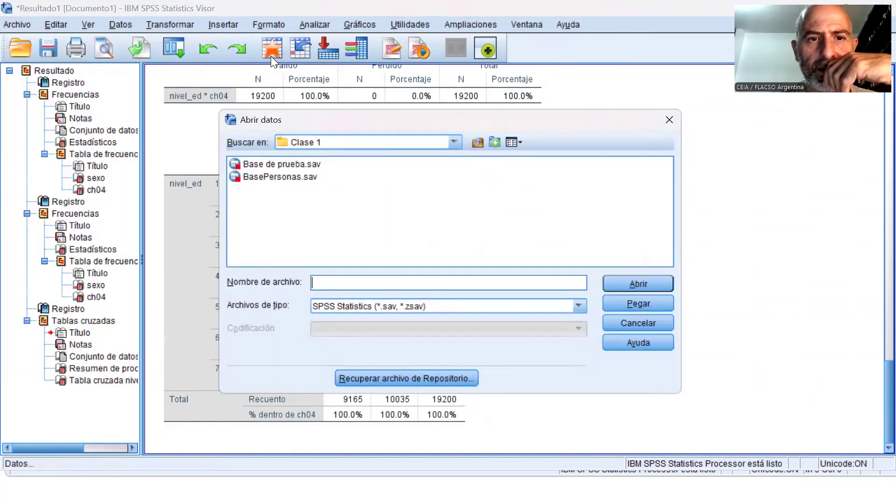
{"action": "left_click", "coordinate": [526, 309]}
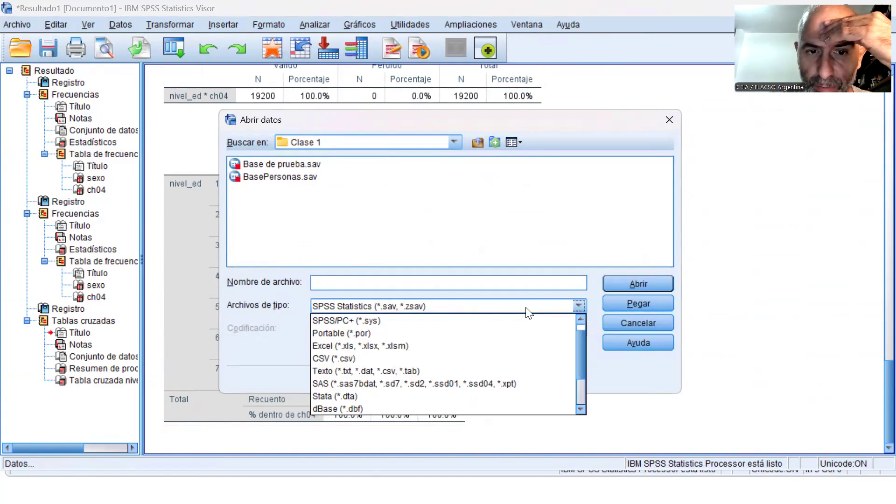
{"action": "scroll", "coordinate": [494, 342], "scroll_direction": "down", "scroll_amount": 2}
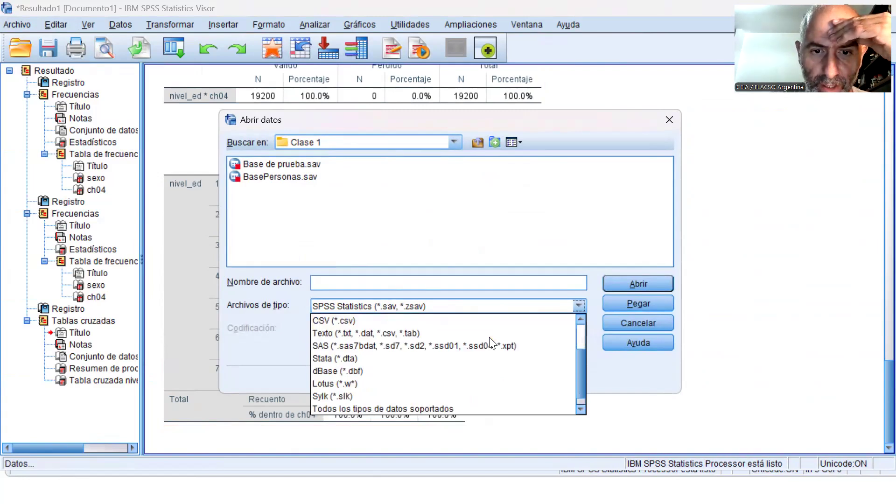
{"action": "scroll", "coordinate": [456, 371], "scroll_direction": "up", "scroll_amount": 2}
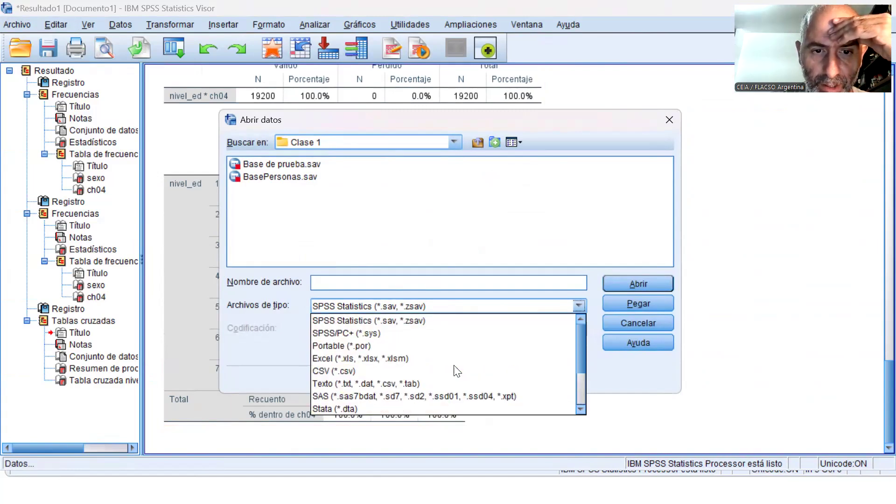
{"action": "left_click", "coordinate": [429, 360]}
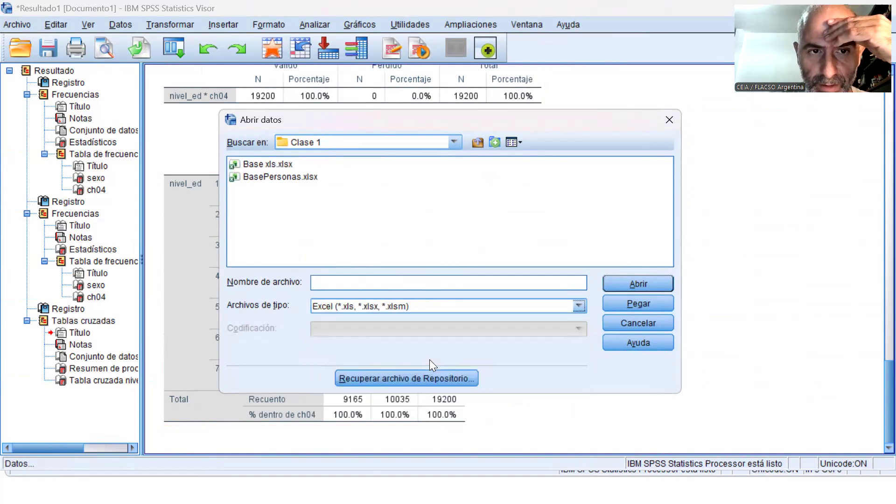
Import Base xls.xlsx using its Base xls [A1:F5] worksheet and the default reading options.
{"action": "left_click", "coordinate": [270, 166]}
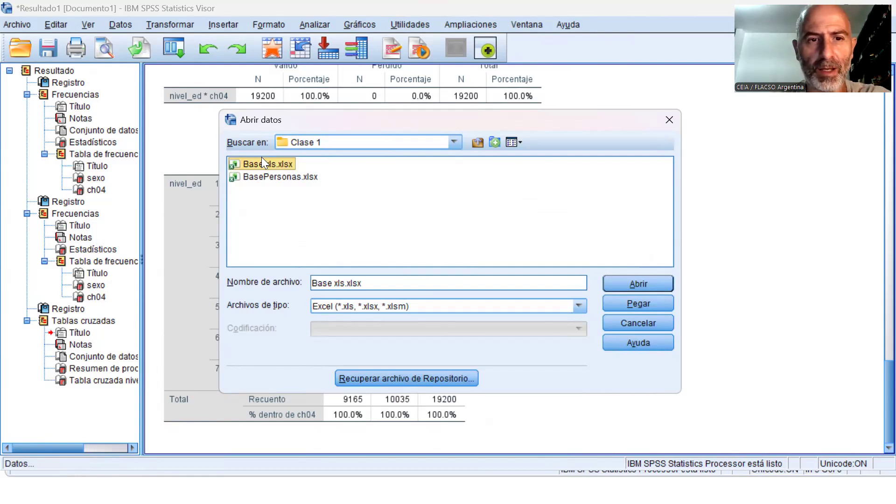
{"action": "left_click", "coordinate": [630, 280]}
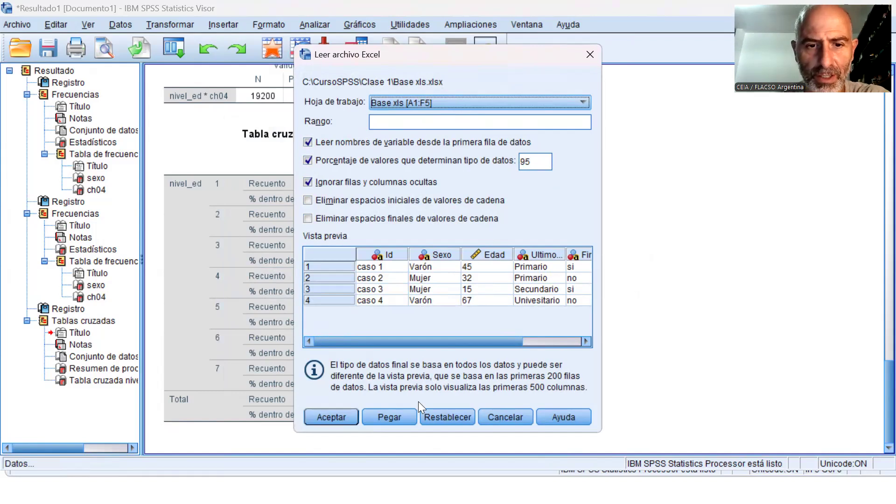
{"action": "left_click", "coordinate": [346, 420]}
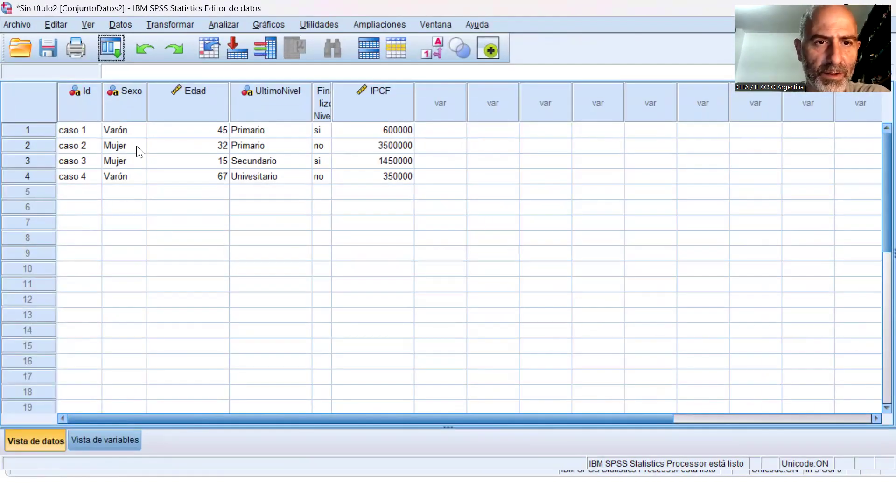
Examine the variable definitions and the case values of the imported Excel data.
{"action": "left_click", "coordinate": [106, 435]}
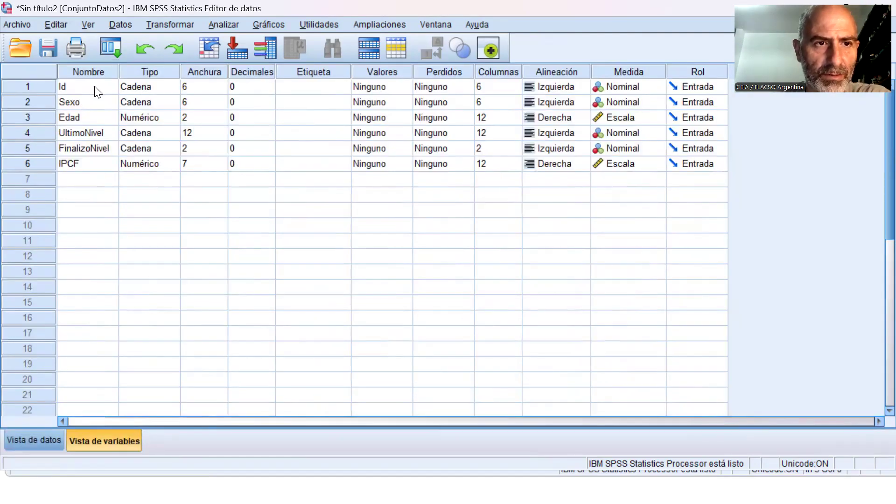
{"action": "left_click", "coordinate": [34, 440]}
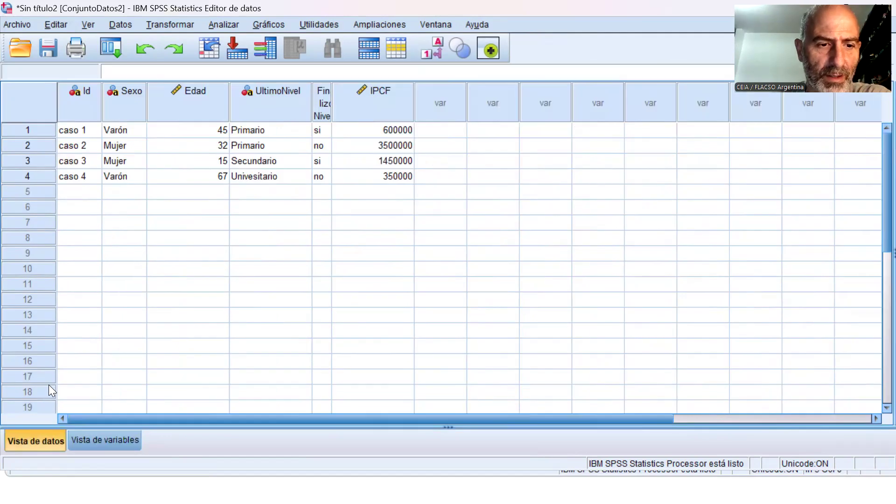
{"action": "left_click", "coordinate": [95, 438]}
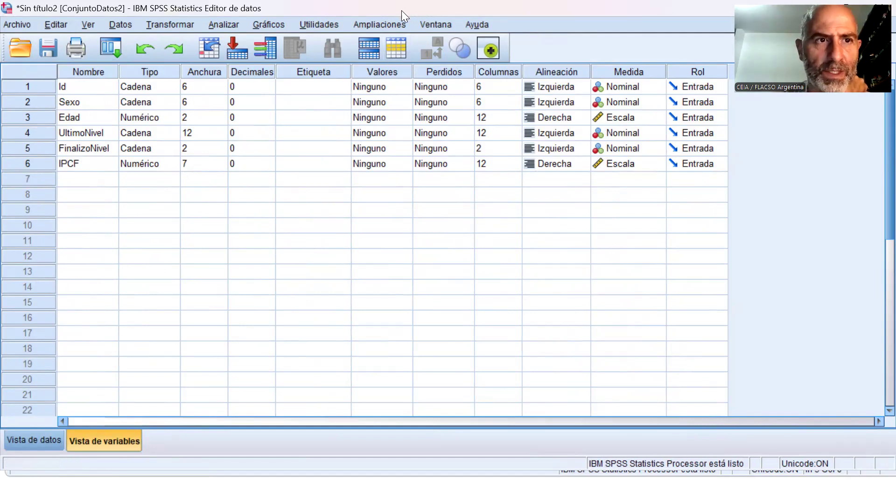
Restore the imported dataset's window to a smaller size and save the data as "nombreX" in SPSS Statistics (*.sav) format in Clase 1.
{"action": "double_click", "coordinate": [378, 9]}
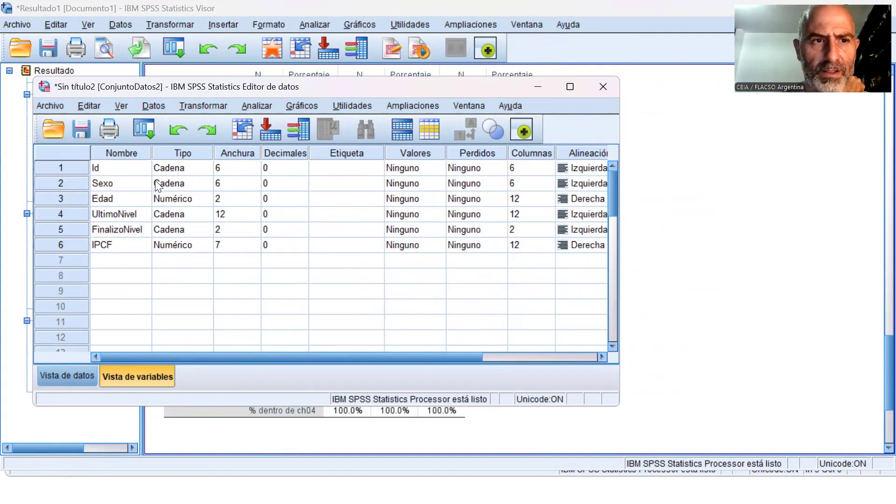
{"action": "left_click", "coordinate": [82, 130]}
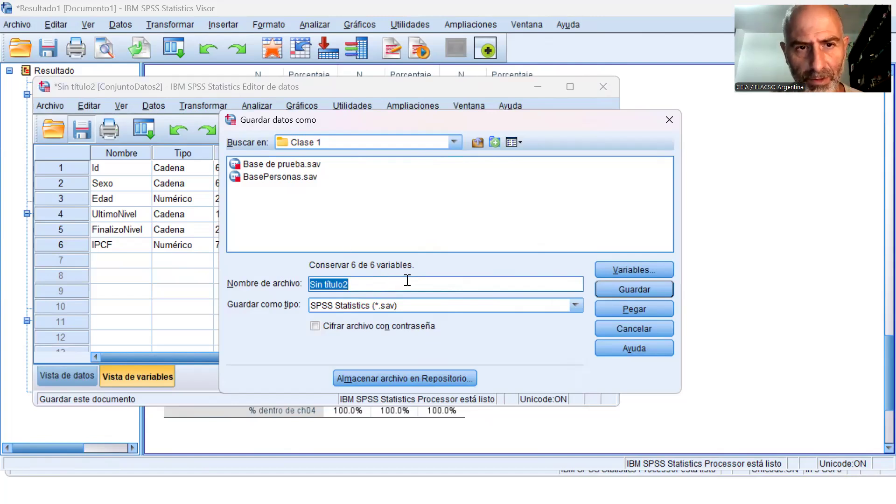
{"action": "type", "text": "nom"}
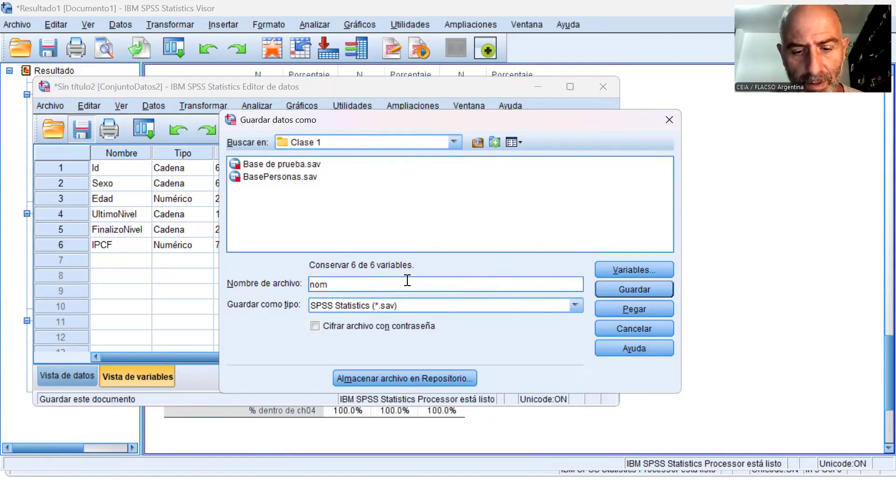
{"action": "type", "text": "breX"}
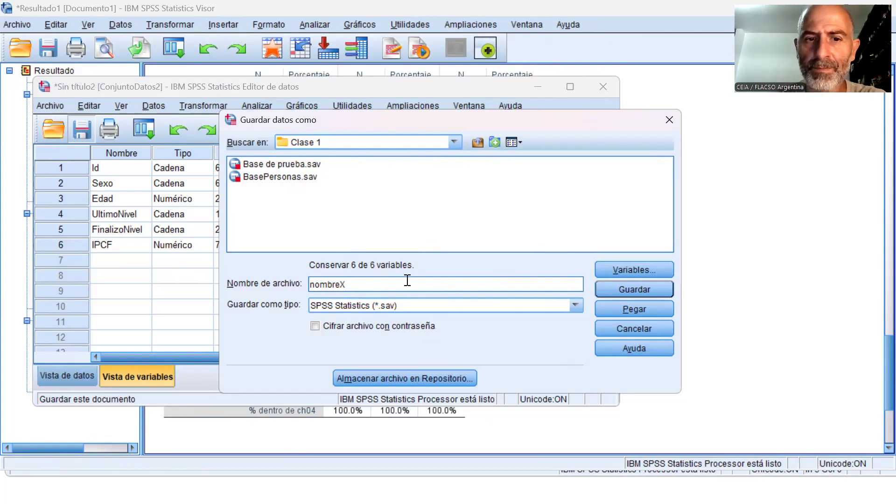
{"action": "left_click", "coordinate": [648, 290]}
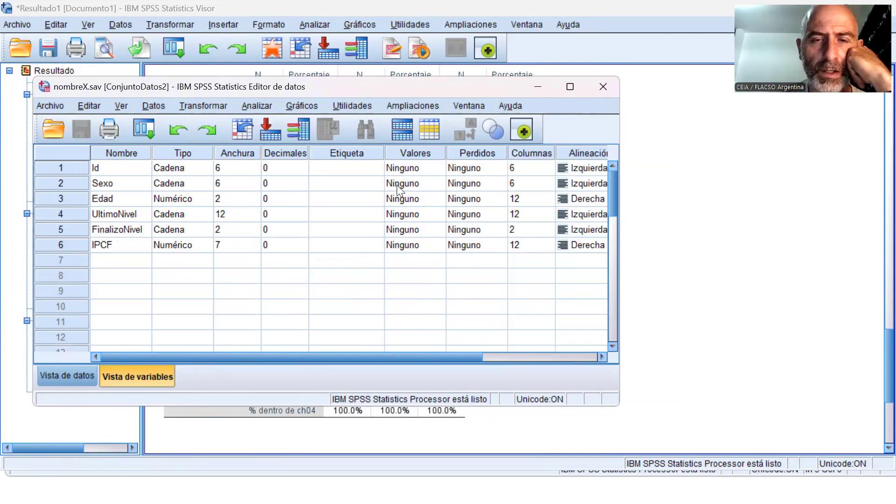
{"action": "left_click", "coordinate": [684, 183]}
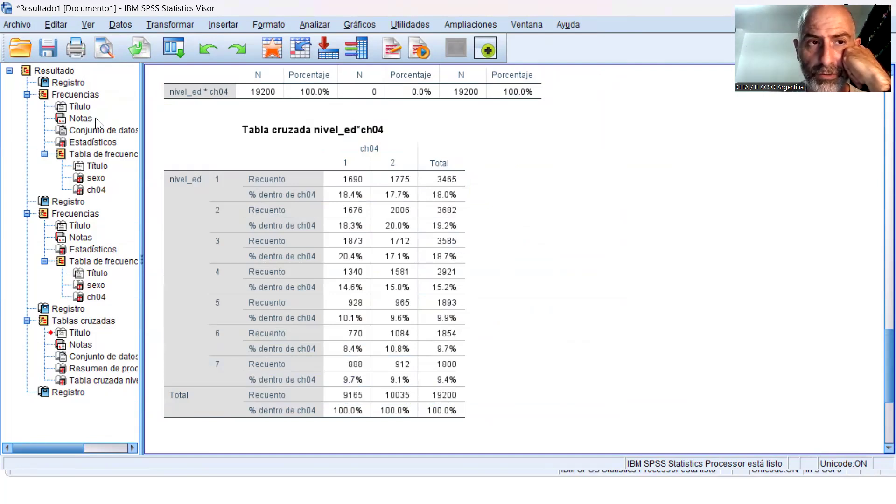
{"action": "left_click", "coordinate": [55, 56]}
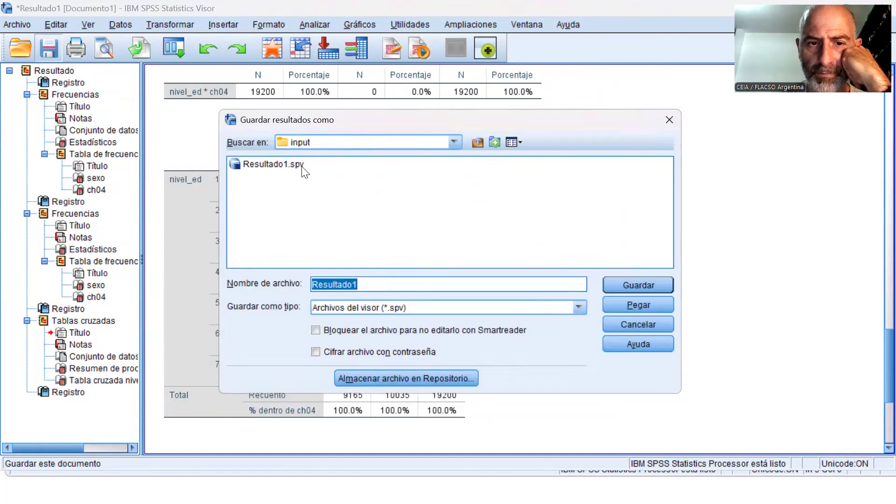
{"action": "left_click", "coordinate": [611, 324]}
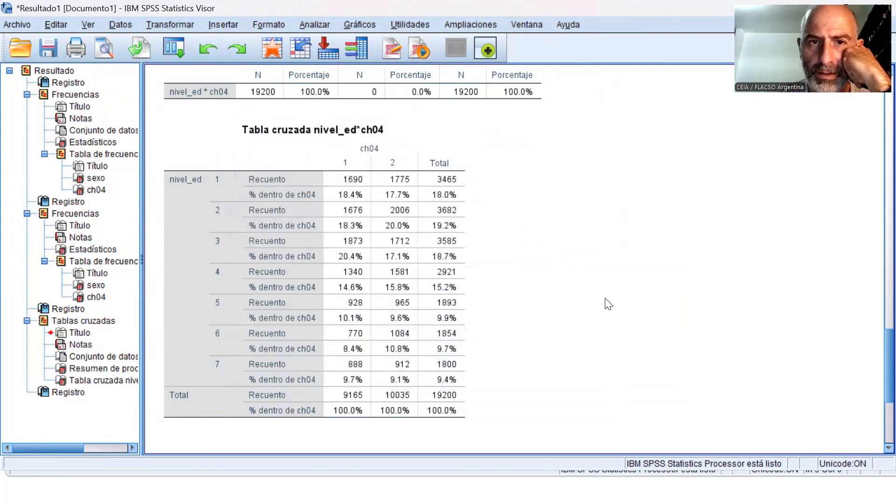
Save the frequencies syntax as Sintaxis1.sps in the input folder, replacing the existing file.
{"action": "left_click", "coordinate": [394, 200]}
{"action": "key", "text": "alt+Tab"}
{"action": "key", "text": "alt+Tab"}
{"action": "key", "text": "alt+Tab"}
{"action": "key", "text": "alt+Tab"}
{"action": "key", "text": "alt+Tab"}
{"action": "key", "text": "alt+Tab"}
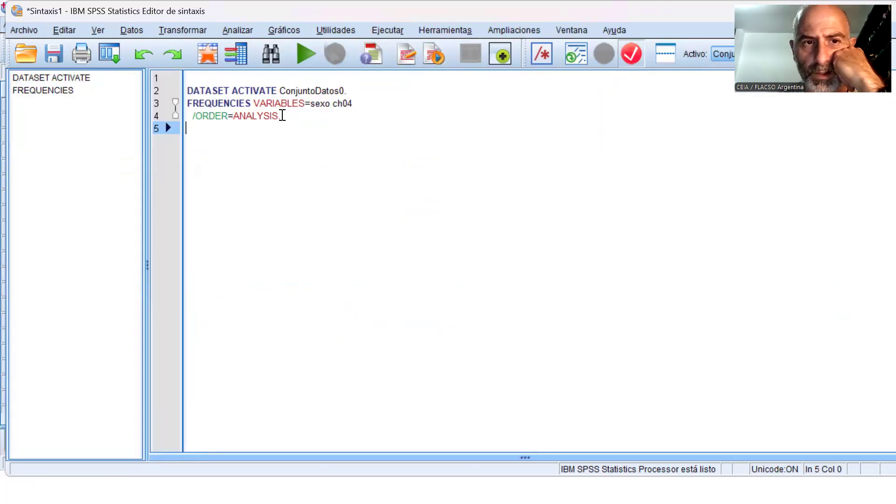
{"action": "left_click", "coordinate": [59, 60]}
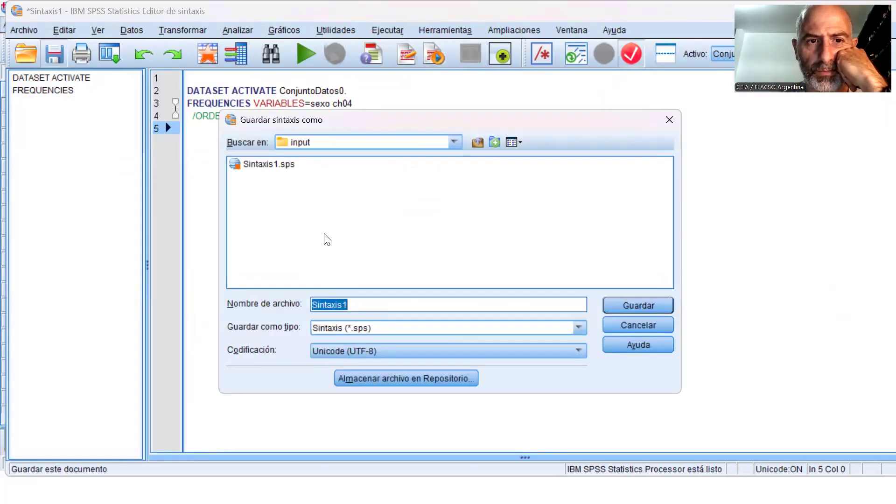
{"action": "left_click", "coordinate": [658, 308]}
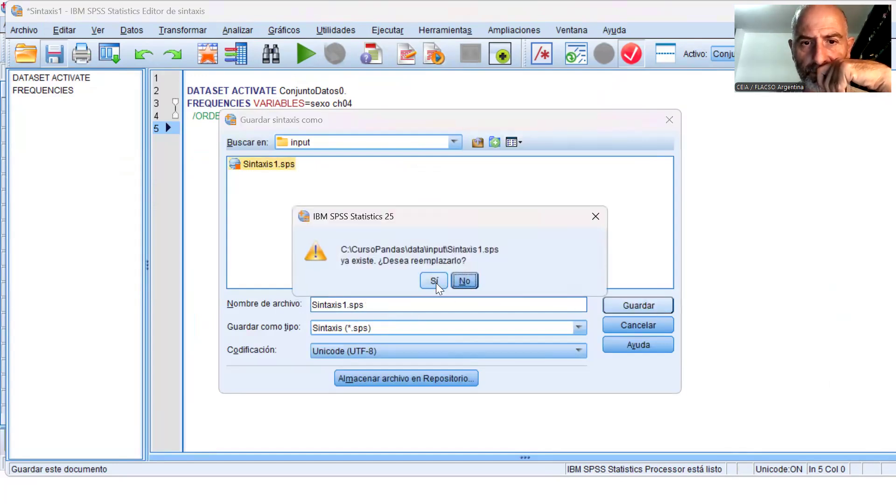
{"action": "left_click", "coordinate": [434, 282]}
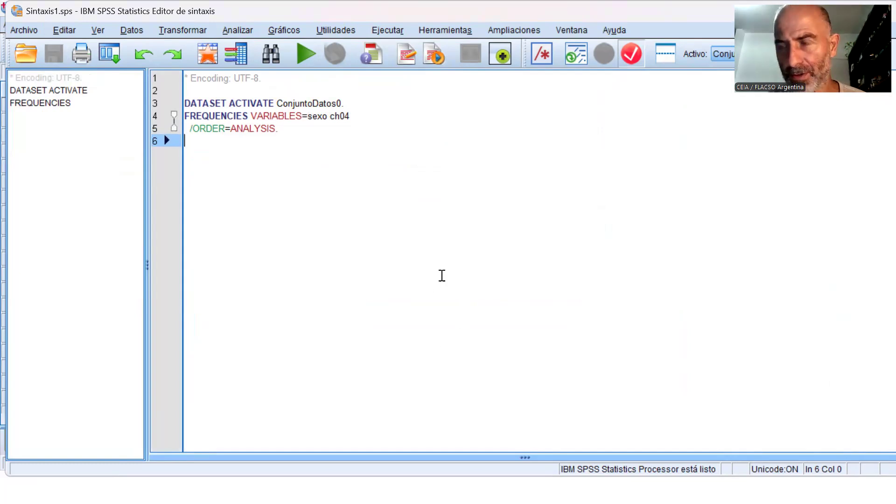
Review the BasePersonas.sav data, the crosstab output and the saved FREQUENCIES syntax in their separate windows.
{"action": "key", "text": "alt+Tab"}
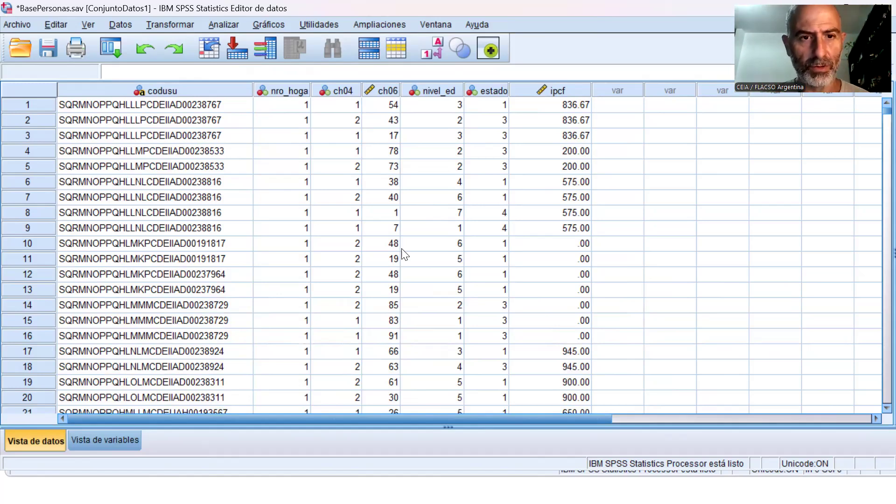
{"action": "key", "text": "alt+Tab"}
{"action": "key", "text": "alt+Tab"}
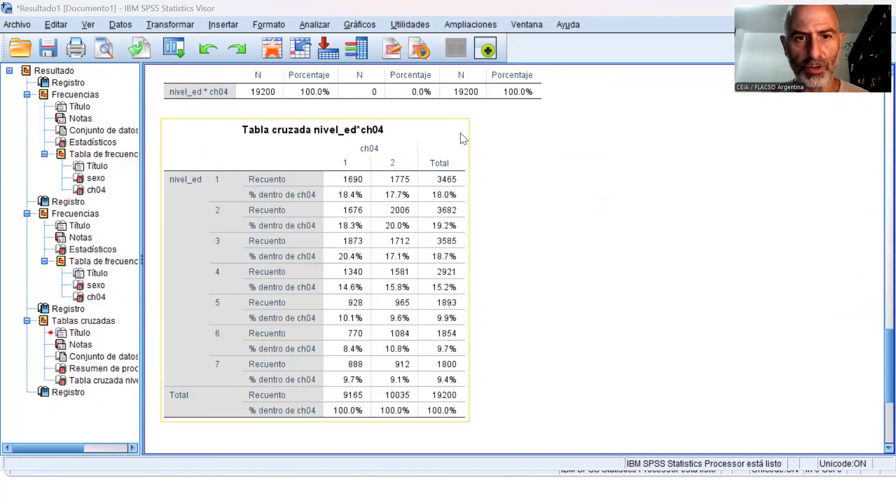
{"action": "key", "text": "alt+Tab"}
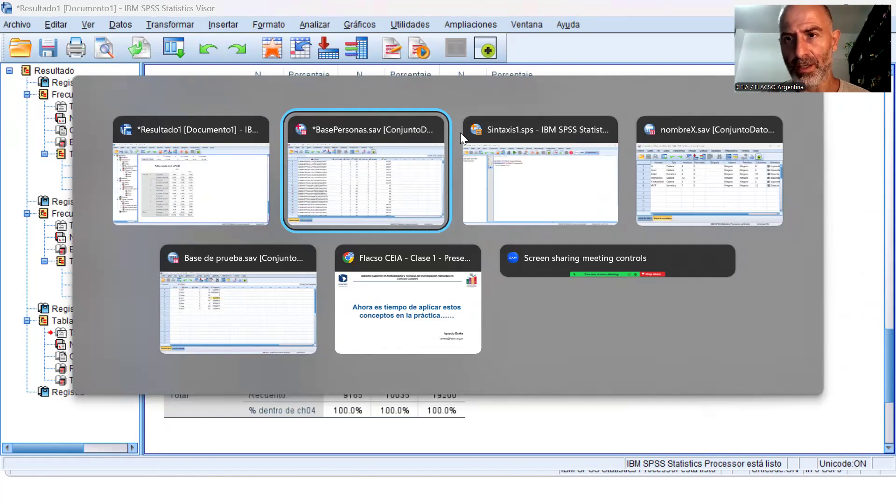
{"action": "key", "text": "alt+Tab"}
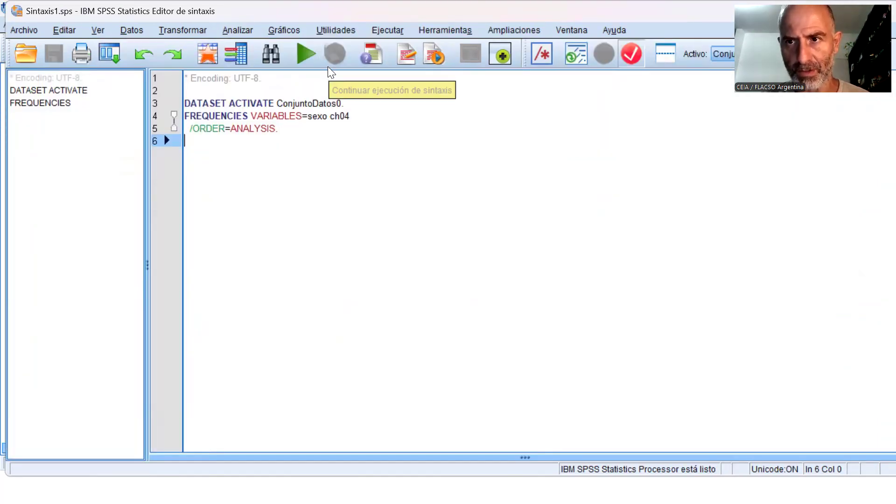
{"action": "key", "text": "alt+Tab"}
{"action": "key", "text": "Tab"}
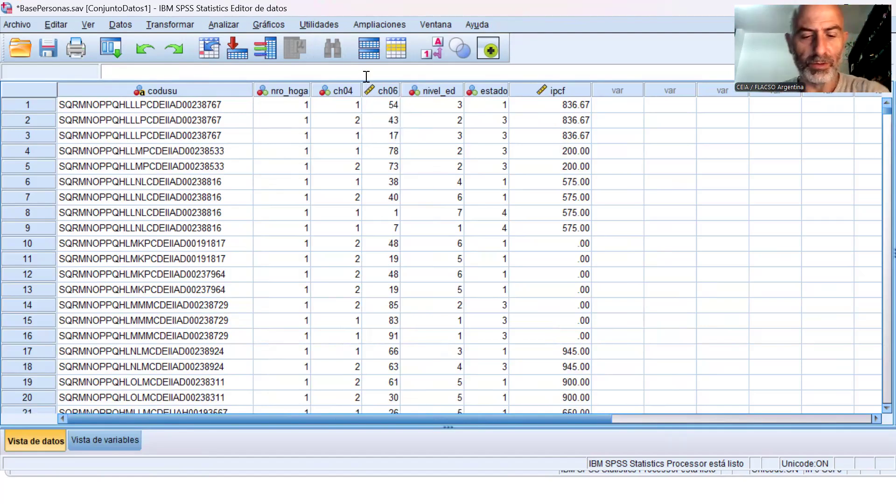
{"action": "key", "text": "alt+Tab"}
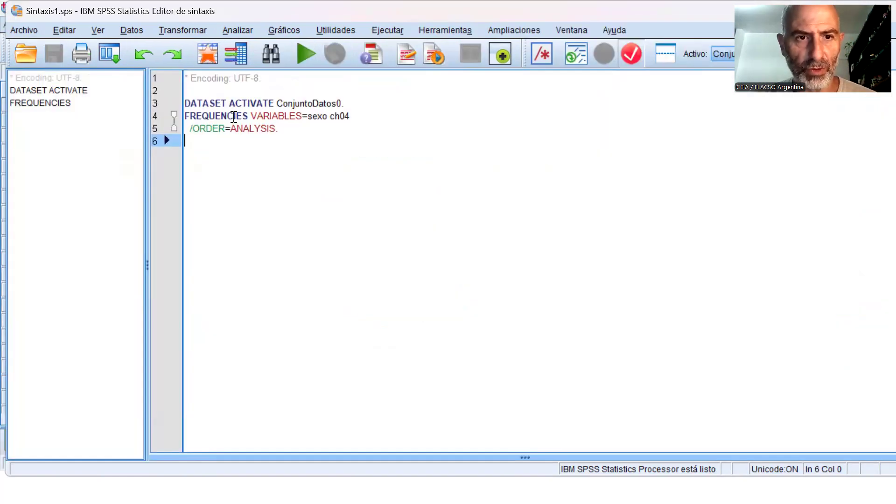
{"action": "left_click", "coordinate": [349, 120]}
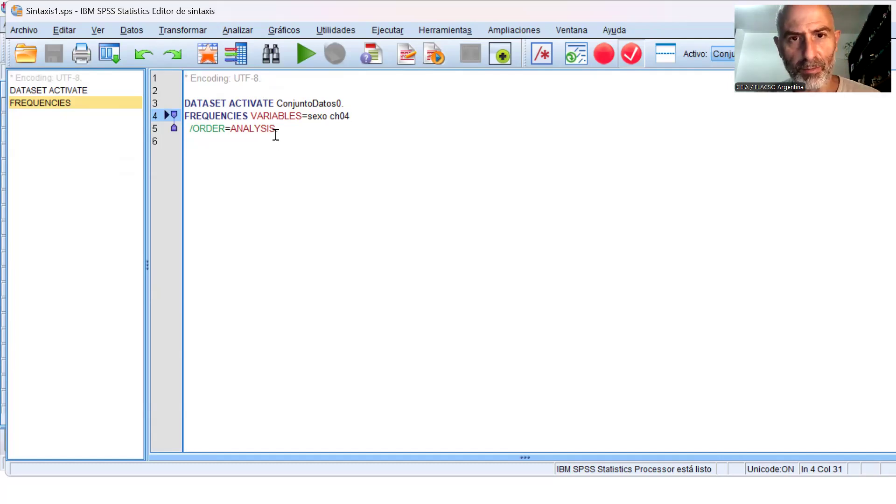
Bring the nombreX.sav dataset to the front and maximize its window.
{"action": "key", "text": "alt+Tab"}
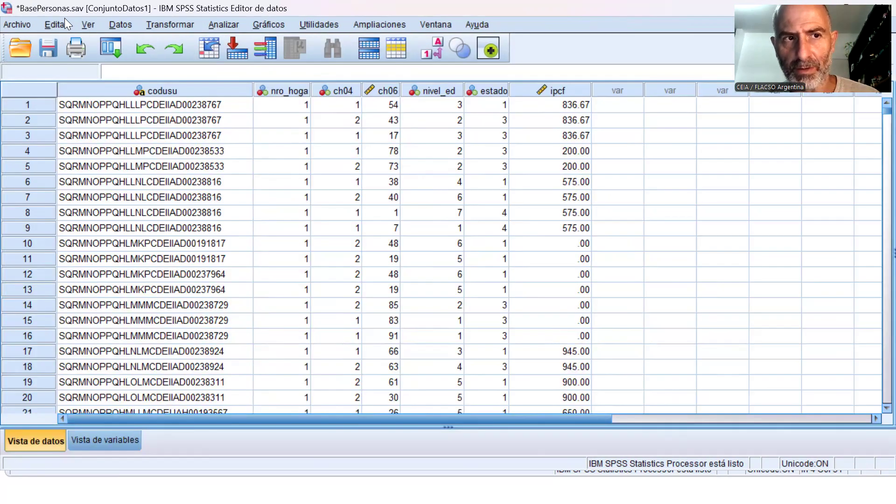
{"action": "key", "text": "alt+Tab"}
{"action": "left_click", "coordinate": [647, 191]}
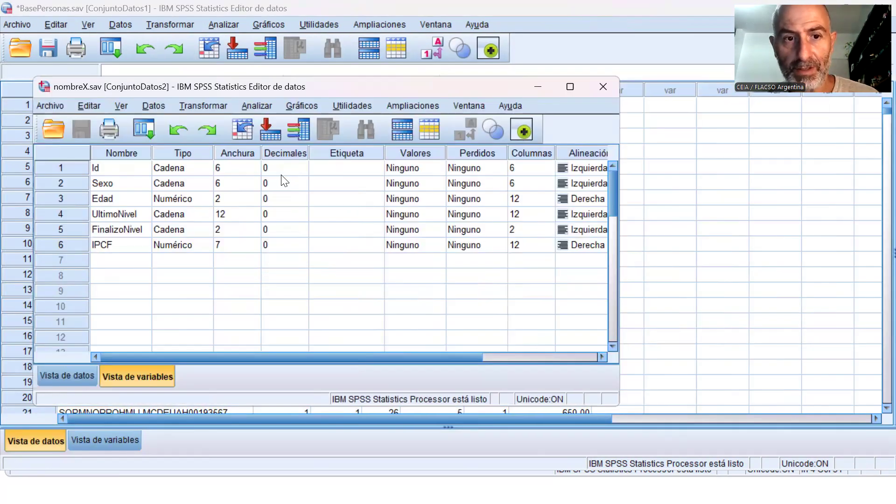
{"action": "left_click", "coordinate": [570, 87]}
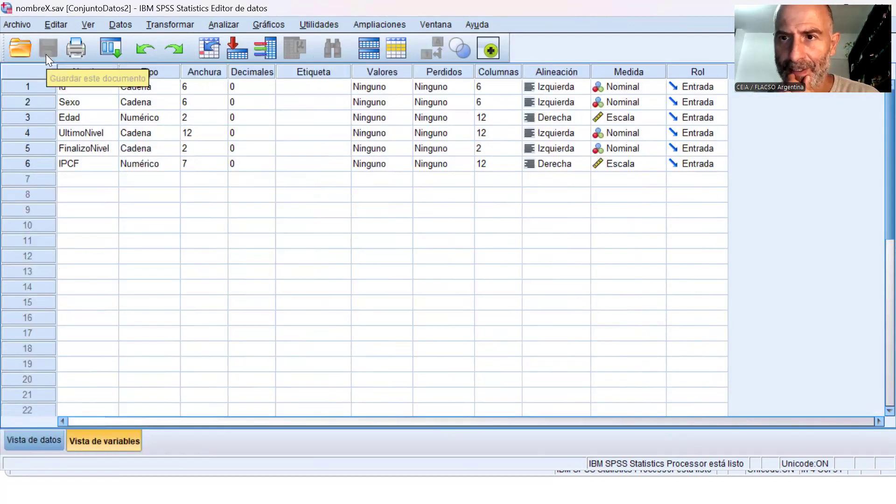
Compare the Base de prueba.sav data with the saved syntax that activates ConjuntoDatos0 and runs FREQUENCIES on sexo and ch04.
{"action": "key", "text": "alt+Tab"}
{"action": "key", "text": "alt+Tab"}
{"action": "key", "text": "alt+Tab"}
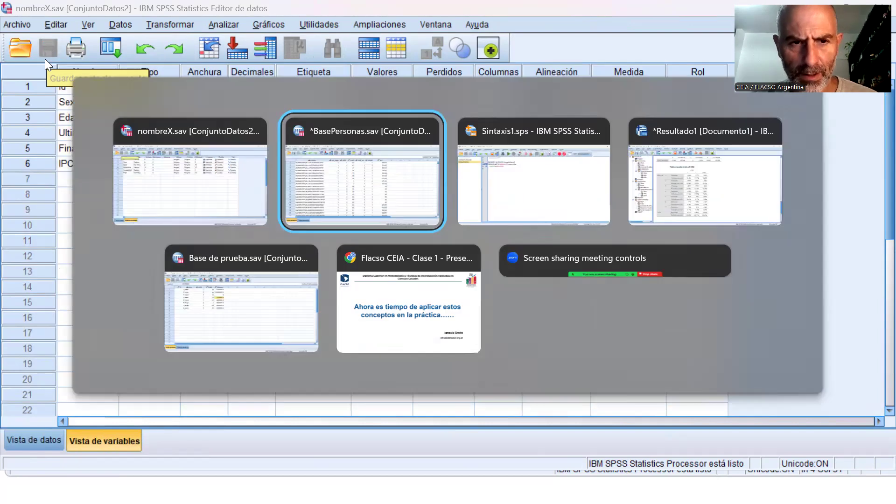
{"action": "key", "text": "alt+Tab"}
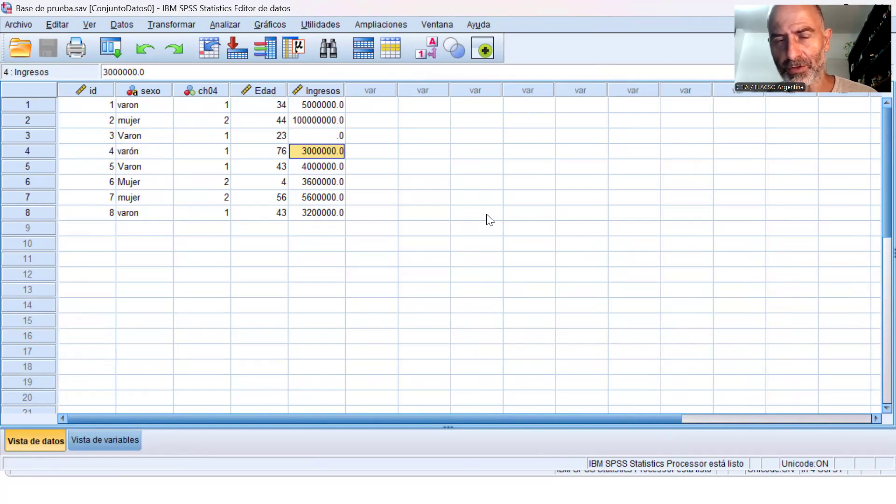
{"action": "key", "text": "alt+Tab"}
{"action": "key", "text": "alt+Tab"}
{"action": "key", "text": "alt+Tab"}
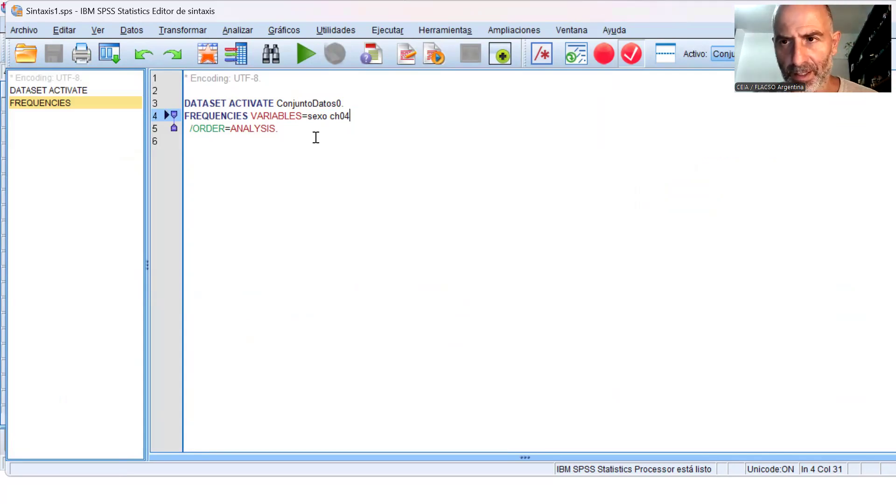
{"action": "key", "text": "alt+Tab"}
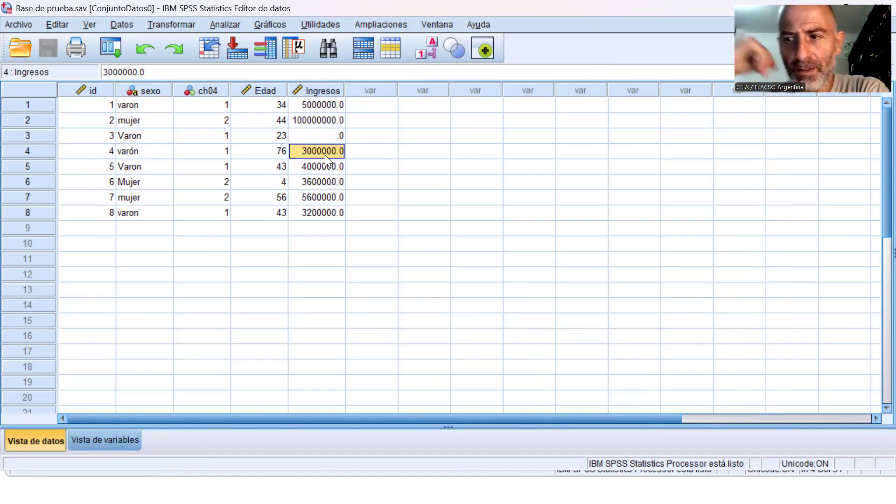
{"action": "left_click", "coordinate": [225, 25]}
{"action": "mouse_move", "coordinate": [282, 58]}
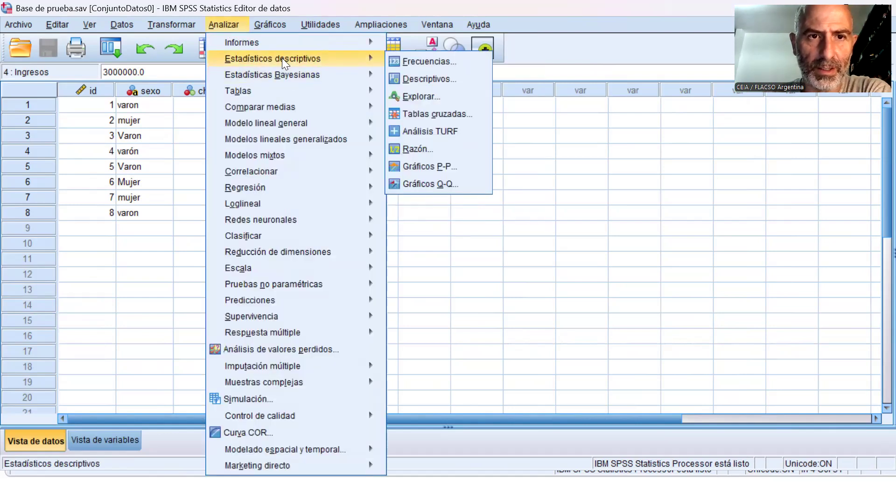
{"action": "left_click", "coordinate": [449, 114]}
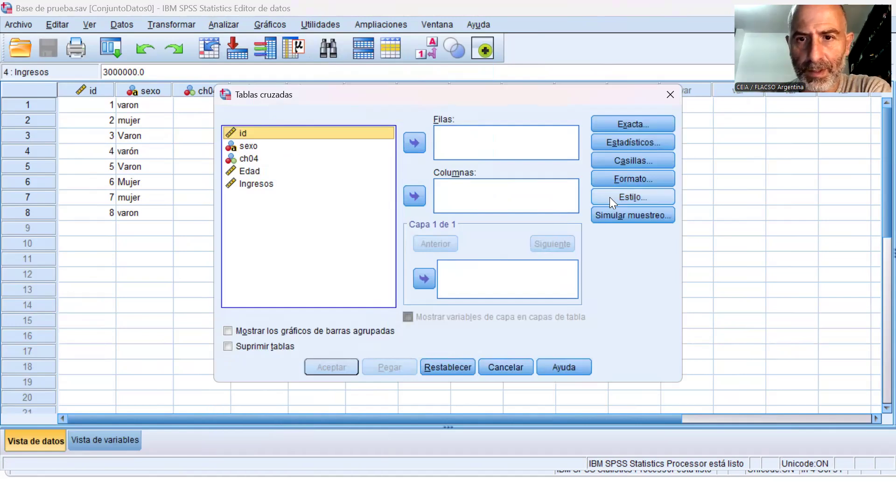
{"action": "left_click", "coordinate": [671, 95]}
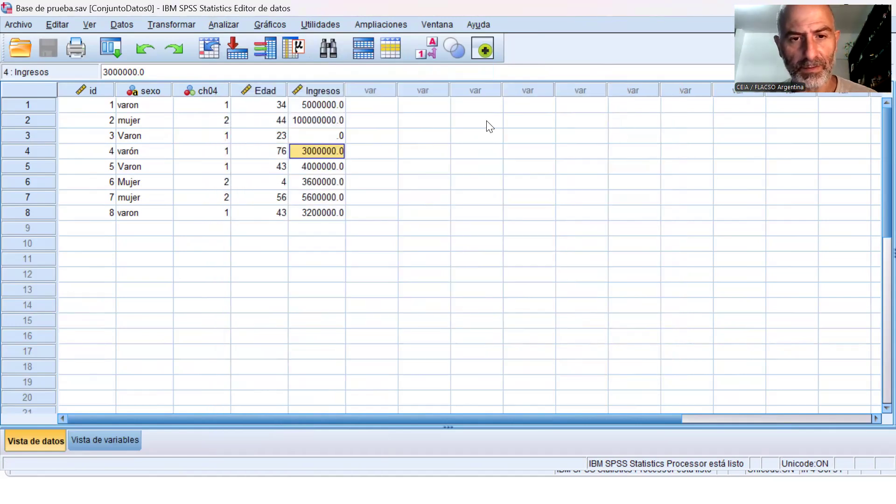
Paste the BasePersonas.sav crosstab of nivel_ed by ch04 as commands into Sintaxis1.sps and bring up the syntax editor.
{"action": "key", "text": "alt+Tab"}
{"action": "key", "text": "alt+Tab"}
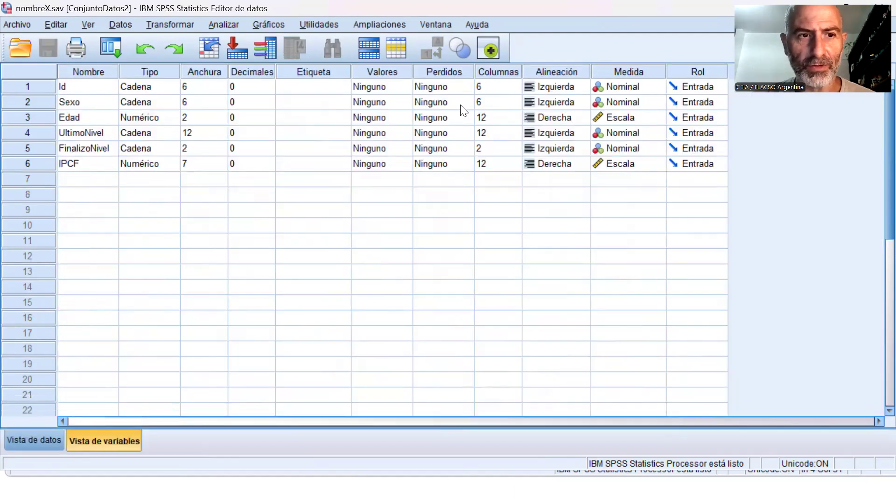
{"action": "key", "text": "alt+Tab"}
{"action": "key", "text": "alt+Tab"}
{"action": "key", "text": "alt+Tab"}
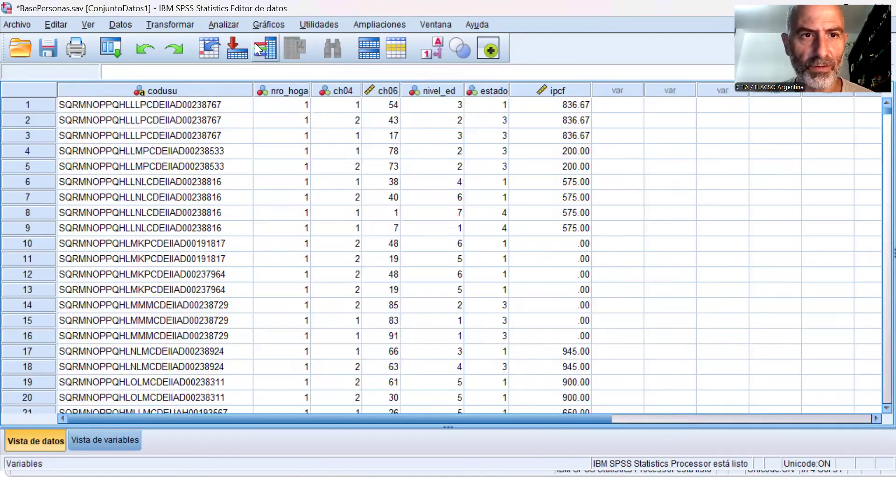
{"action": "left_click", "coordinate": [228, 24]}
{"action": "mouse_move", "coordinate": [296, 59]}
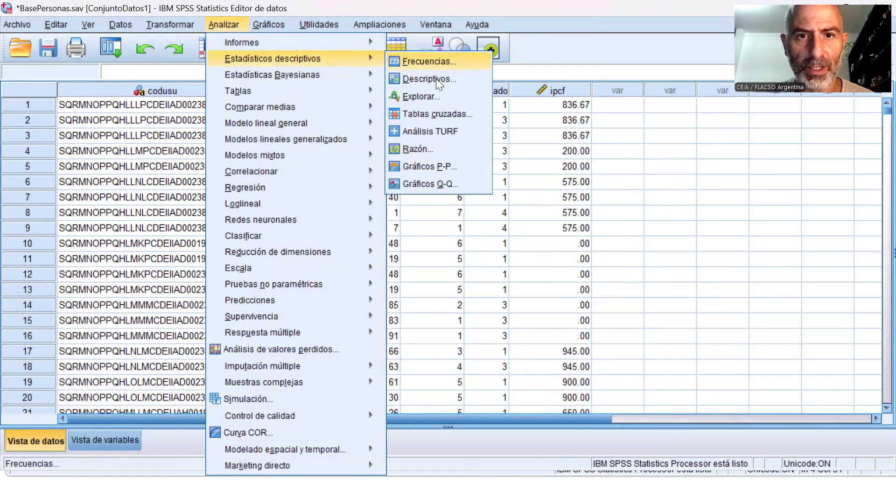
{"action": "left_click", "coordinate": [441, 115]}
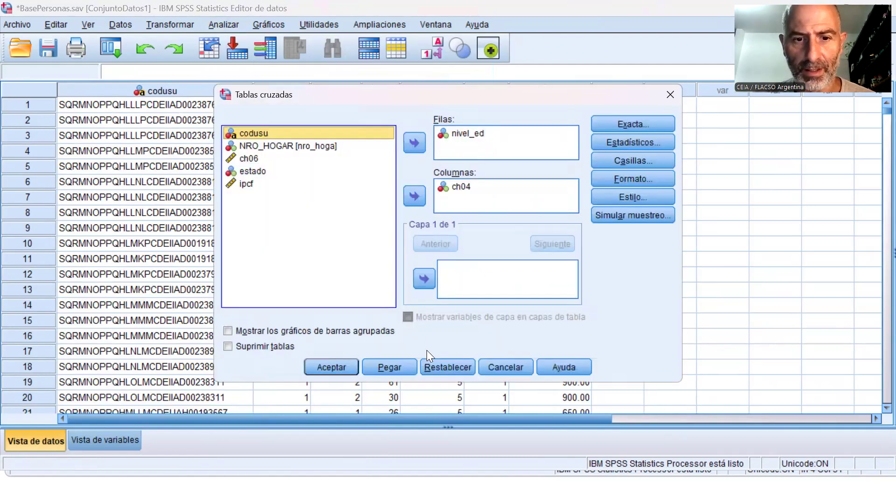
{"action": "left_click", "coordinate": [408, 364]}
{"action": "key", "text": "alt+Tab"}
{"action": "key", "text": "Tab"}
{"action": "key", "text": "Tab"}
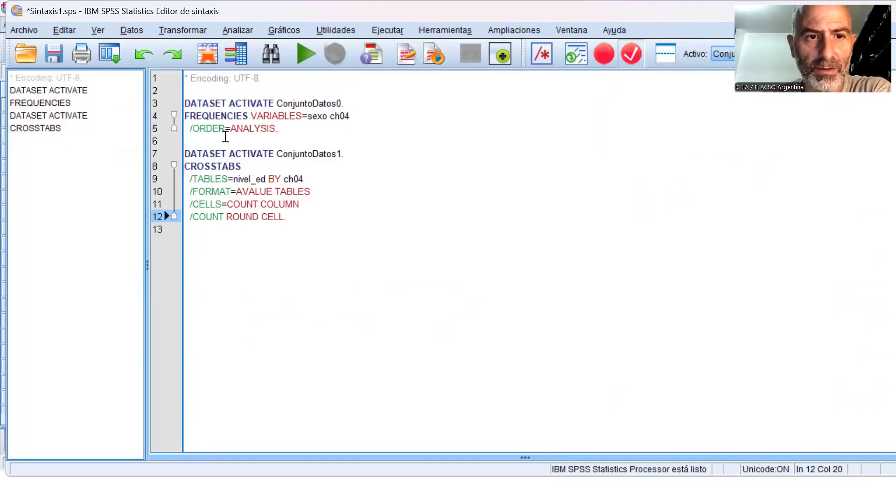
Examine the pasted CROSSTABS command in the syntax and the variable definitions of BasePersonas.sav.
{"action": "double_click", "coordinate": [211, 116]}
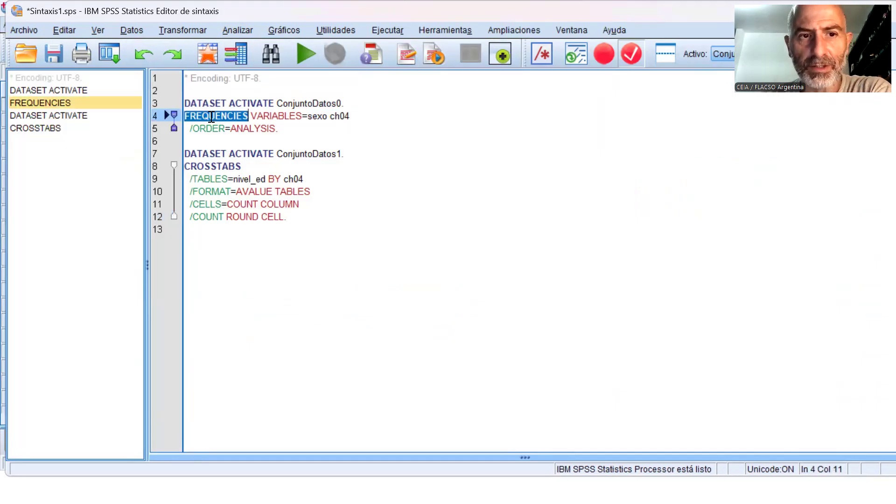
{"action": "double_click", "coordinate": [222, 166]}
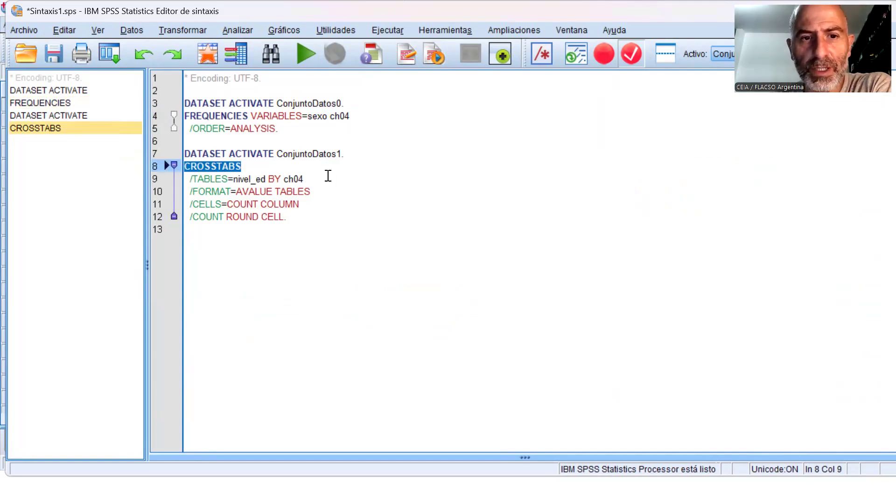
{"action": "key", "text": "alt+Tab"}
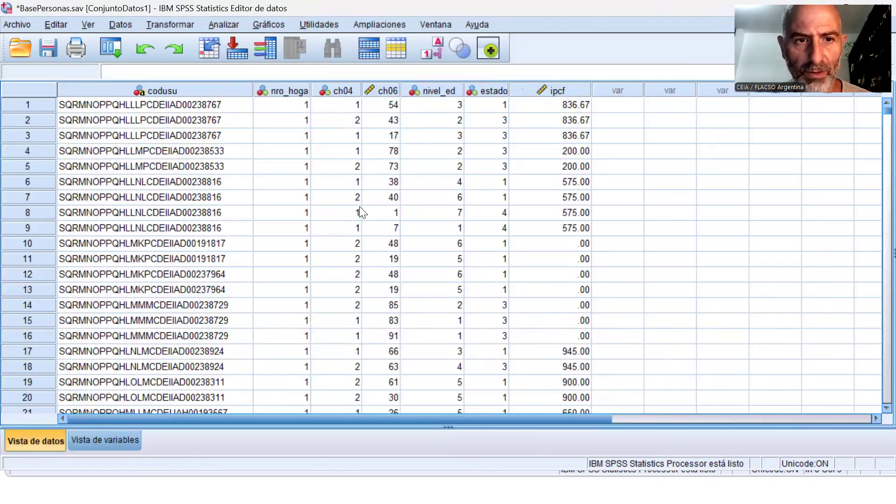
{"action": "left_click", "coordinate": [109, 439]}
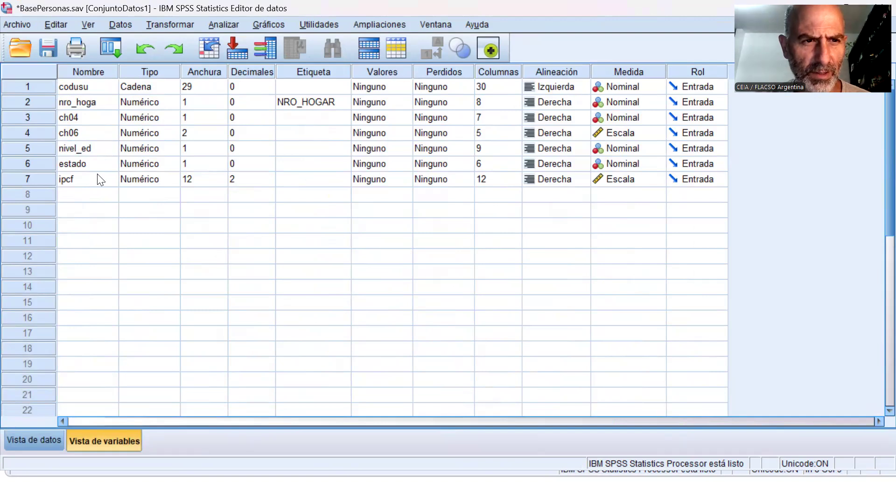
{"action": "left_click", "coordinate": [58, 439]}
{"action": "key", "text": "alt+Tab"}
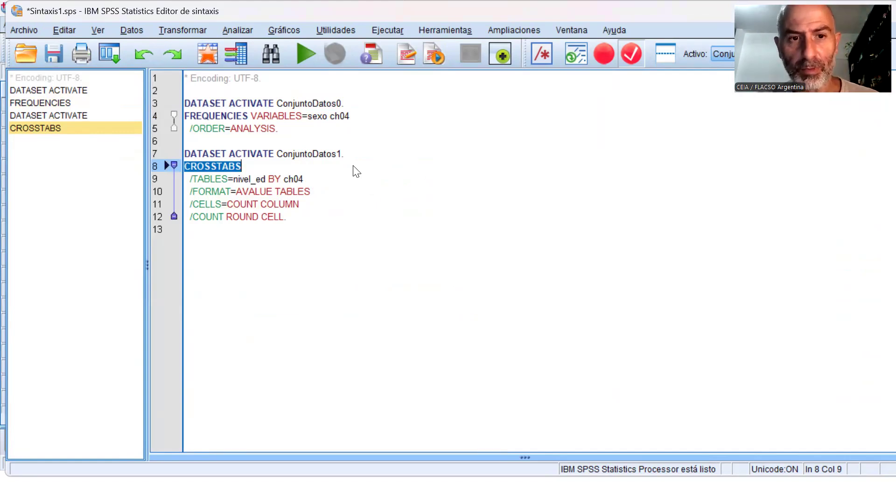
{"action": "left_click", "coordinate": [280, 242]}
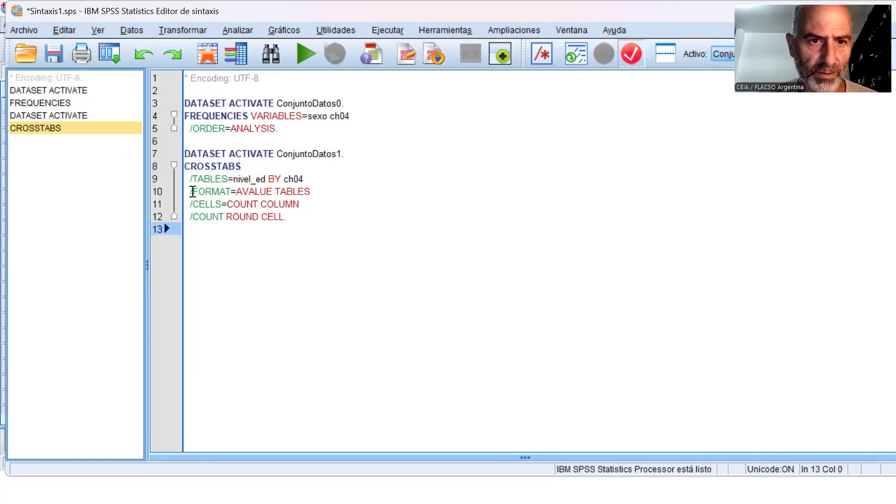
Duplicate the CROSSTABS command block below the original in Sintaxis1.sps, leaving a blank line between them.
{"action": "left_click_drag", "start_coordinate": [184, 167], "coordinate": [326, 229]}
{"action": "key", "text": "ctrl+c"}
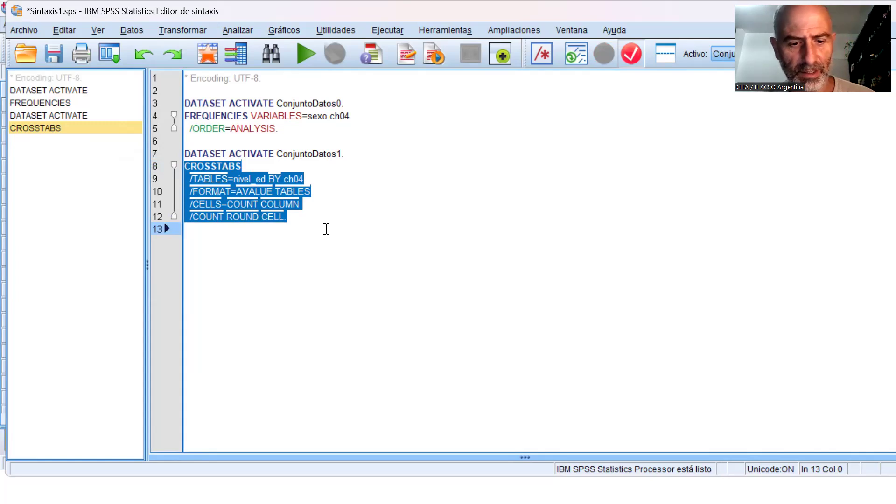
{"action": "left_click", "coordinate": [276, 255]}
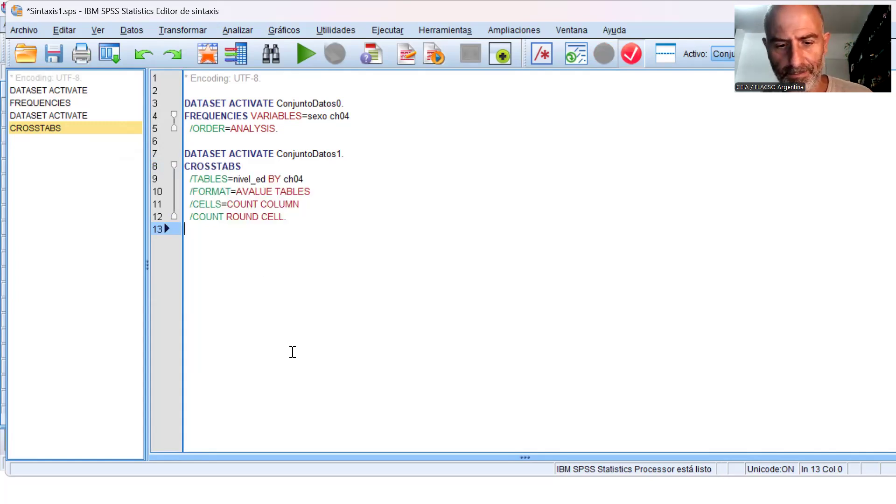
{"action": "key", "text": "Return"}
{"action": "key", "text": "ctrl+v"}
Replace ch04 with estado in the TABLES line of the duplicated CROSSTABS command.
{"action": "key", "text": "Up"}
{"action": "key", "text": "Up"}
{"action": "key", "text": "Up"}
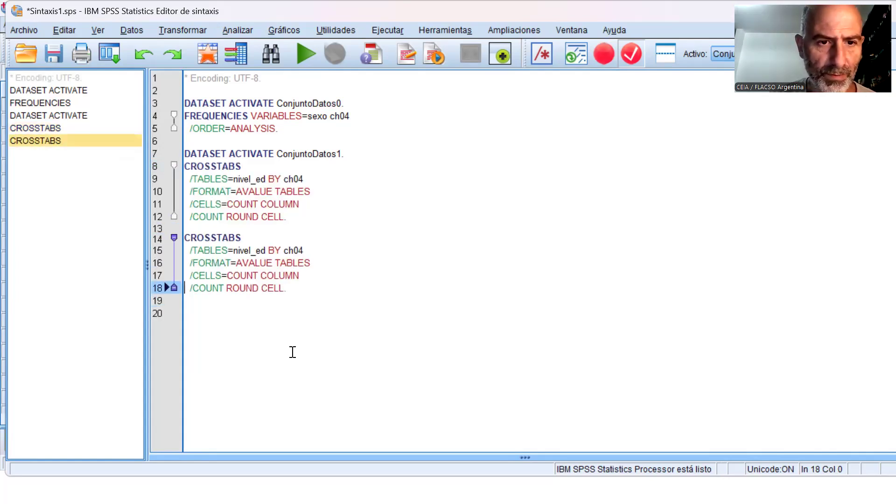
{"action": "key", "text": "Up"}
{"action": "key", "text": "End"}
{"action": "key", "text": "Left"}
{"action": "key", "text": "Left"}
{"action": "key", "text": "Left"}
{"action": "key", "text": "Left"}
{"action": "type", "text": "estad"}
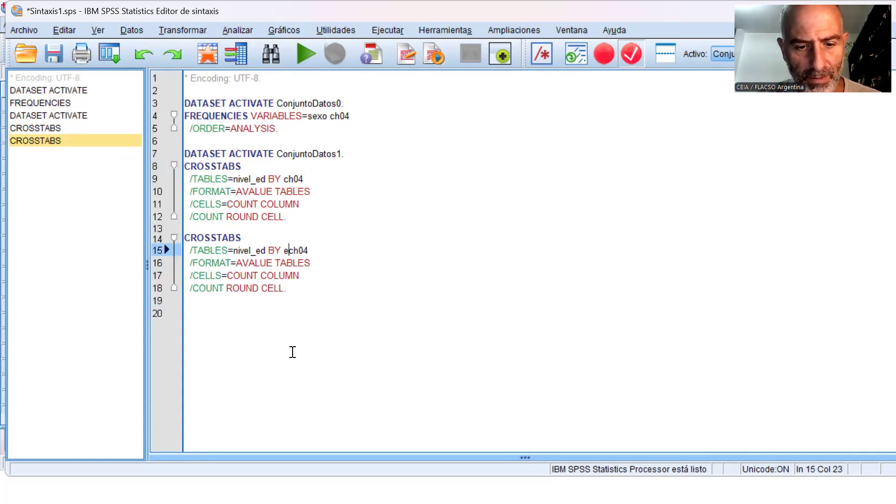
{"action": "type", "text": "o"}
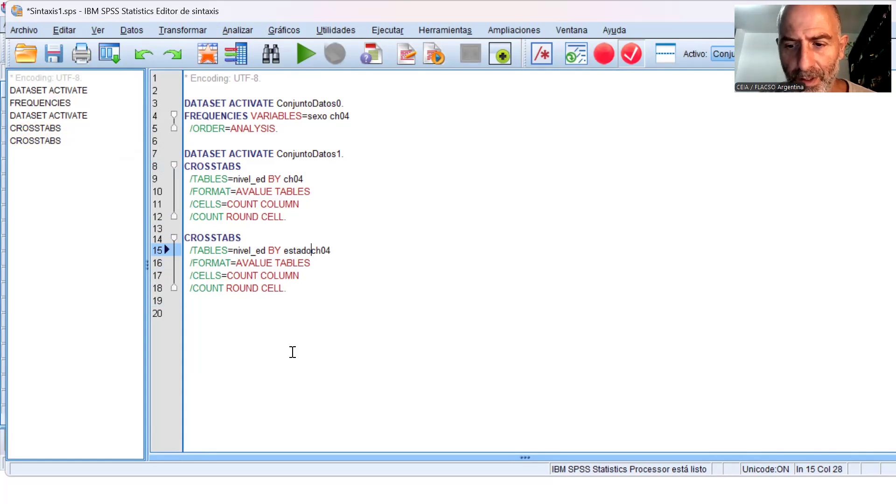
{"action": "key", "text": "Delete"}
{"action": "key", "text": "Delete"}
{"action": "key", "text": "Delete"}
{"action": "key", "text": "Delete"}
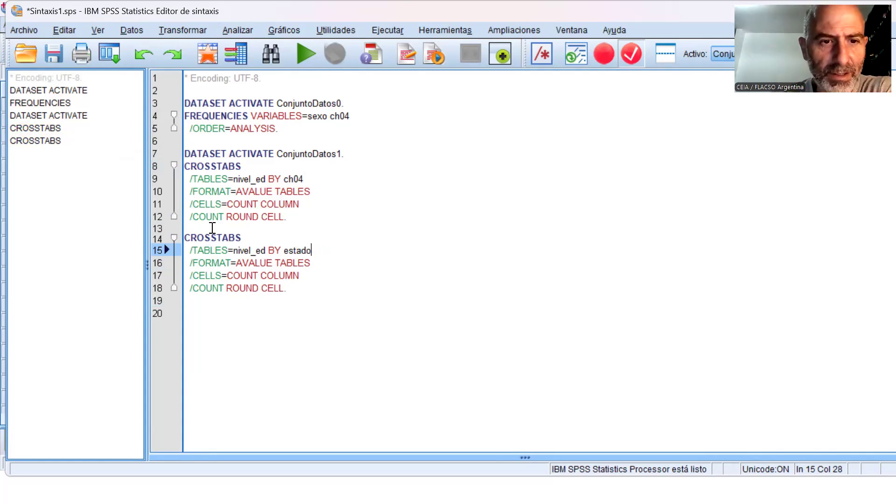
Run only the CROSSTABS block of nivel_ed by estado and bring the Resultado1 output to the front.
{"action": "left_click_drag", "start_coordinate": [186, 237], "coordinate": [294, 286]}
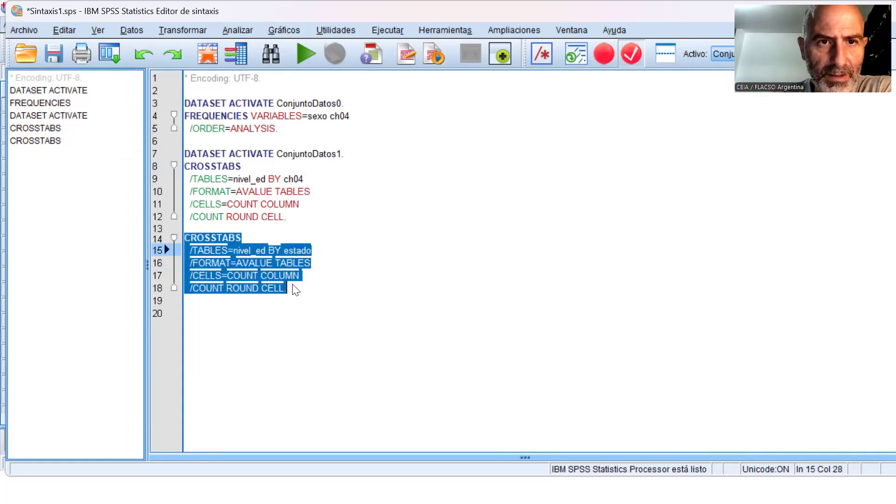
{"action": "left_click", "coordinate": [308, 56]}
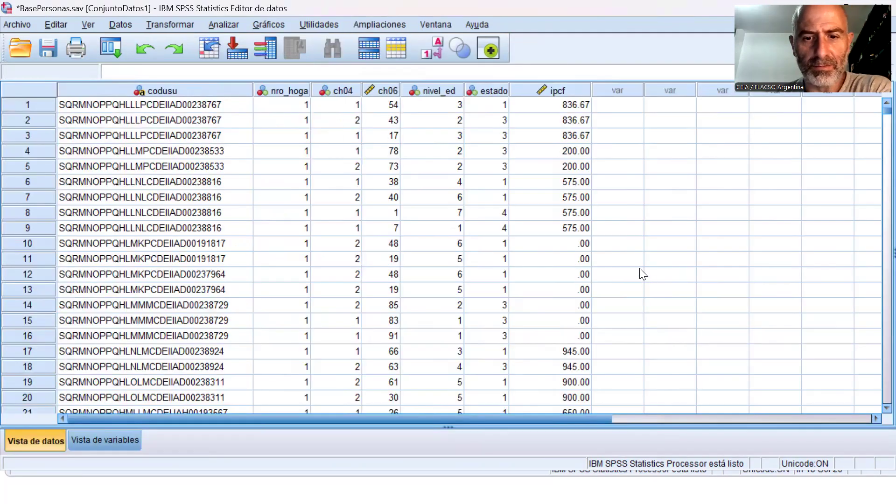
{"action": "key", "text": "alt+Tab"}
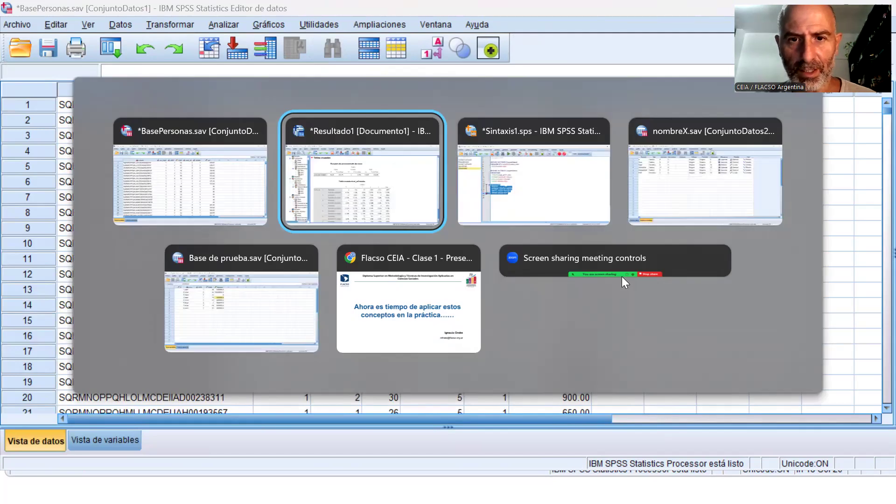
Examine the case processing summary and the crosstab of nivel_ed by estado in the output.
{"action": "scroll", "coordinate": [727, 272], "scroll_direction": "down", "scroll_amount": 2}
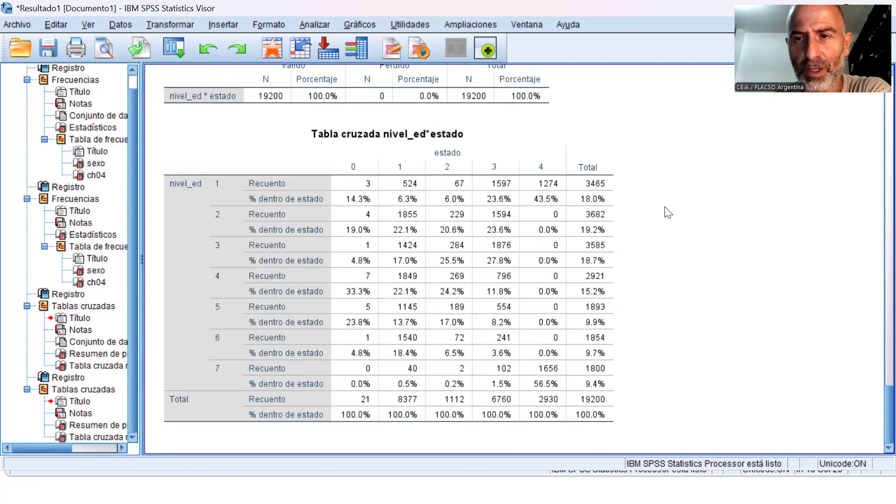
{"action": "scroll", "coordinate": [671, 212], "scroll_direction": "up", "scroll_amount": 3}
{"action": "scroll", "coordinate": [397, 161], "scroll_direction": "down", "scroll_amount": 3}
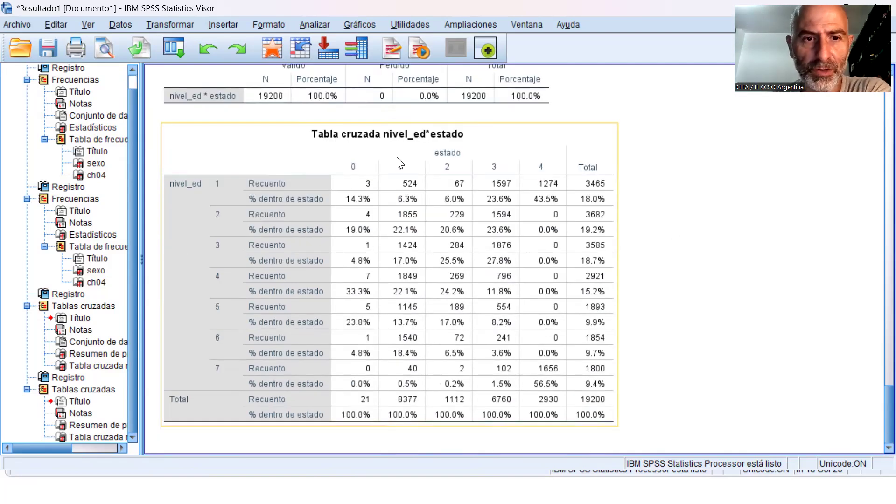
{"action": "scroll", "coordinate": [462, 158], "scroll_direction": "up", "scroll_amount": 12}
{"action": "scroll", "coordinate": [464, 157], "scroll_direction": "up", "scroll_amount": 6}
{"action": "scroll", "coordinate": [467, 161], "scroll_direction": "down", "scroll_amount": 15}
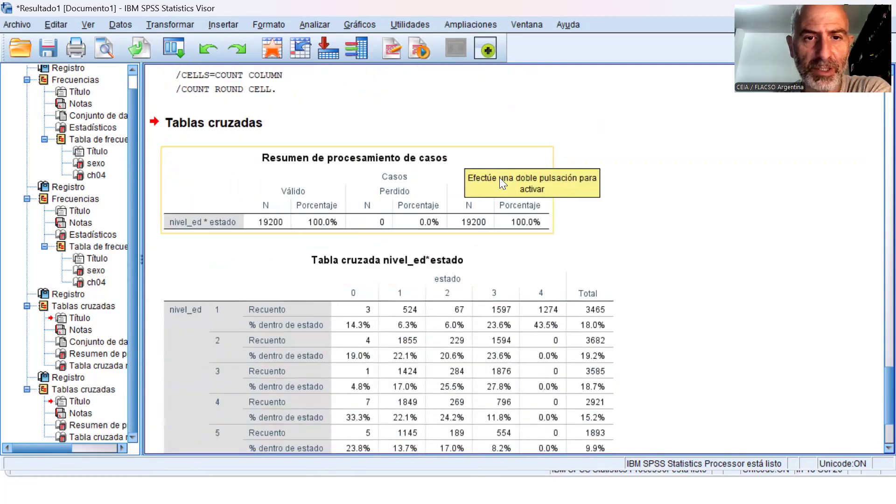
{"action": "left_click", "coordinate": [481, 272]}
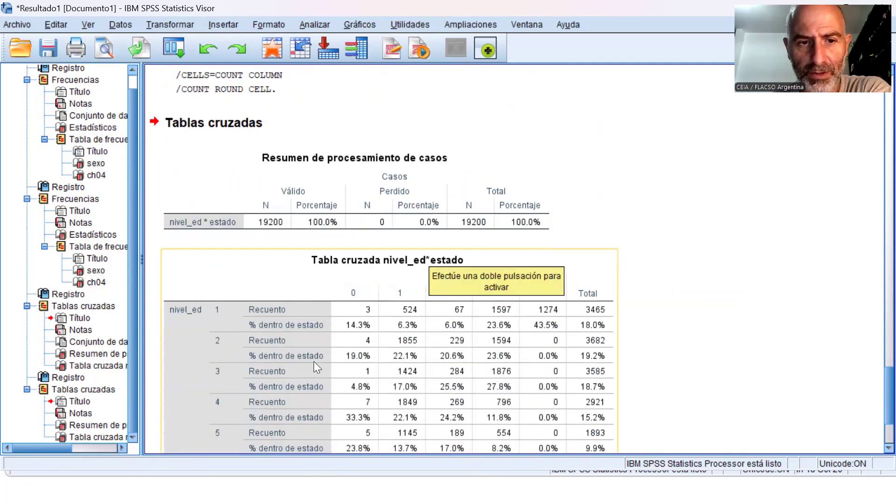
{"action": "scroll", "coordinate": [531, 238], "scroll_direction": "down", "scroll_amount": 6}
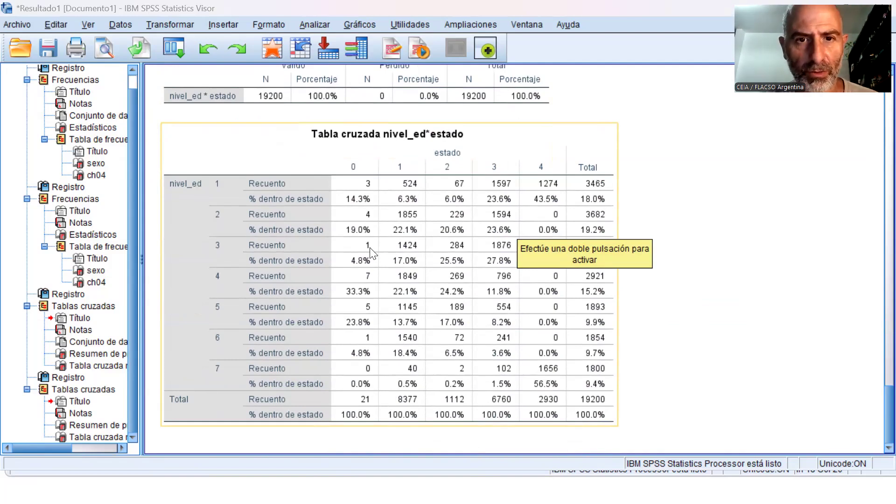
Save the syntax file Sintaxis1.sps with the added crosstab and bring the BasePersonas.sav data to the front.
{"action": "key", "text": "alt+Tab"}
{"action": "key", "text": "Tab"}
{"action": "left_click", "coordinate": [465, 274]}
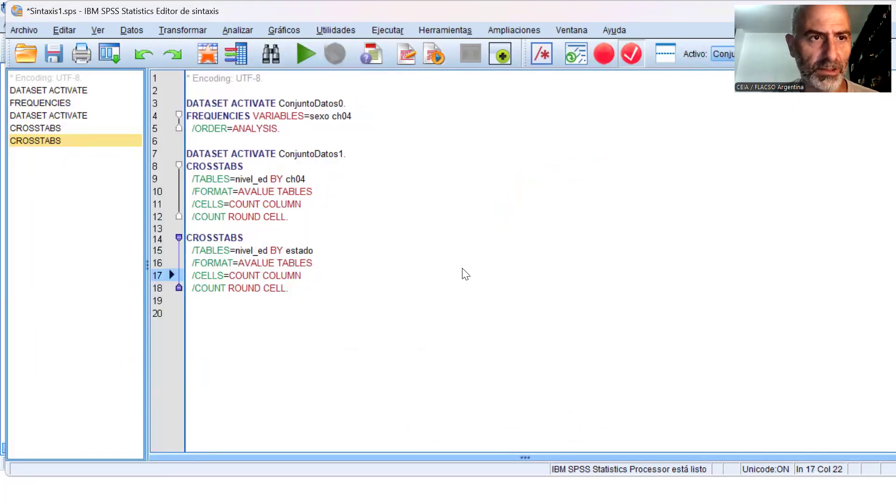
{"action": "left_click", "coordinate": [53, 54]}
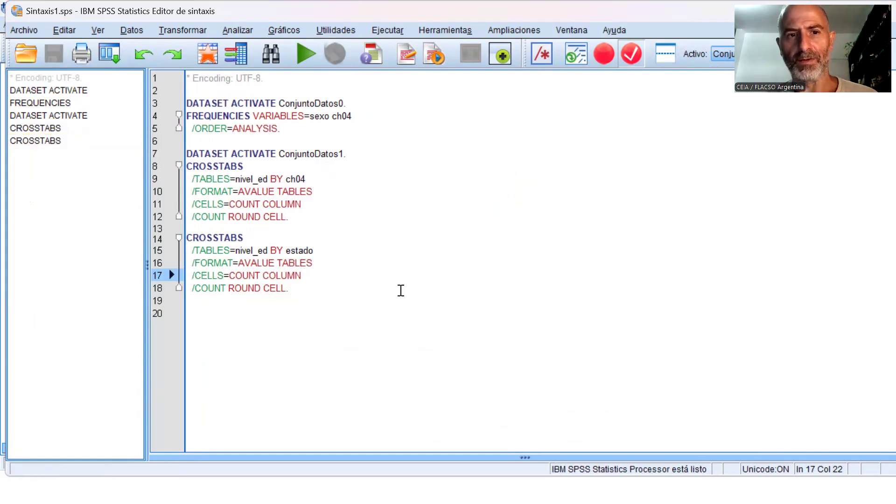
{"action": "key", "text": "alt+Tab"}
{"action": "key", "text": "Tab"}
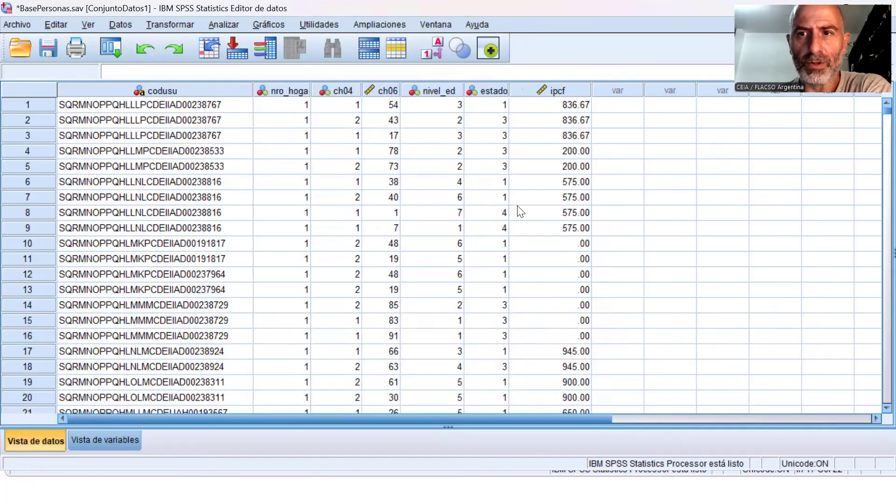